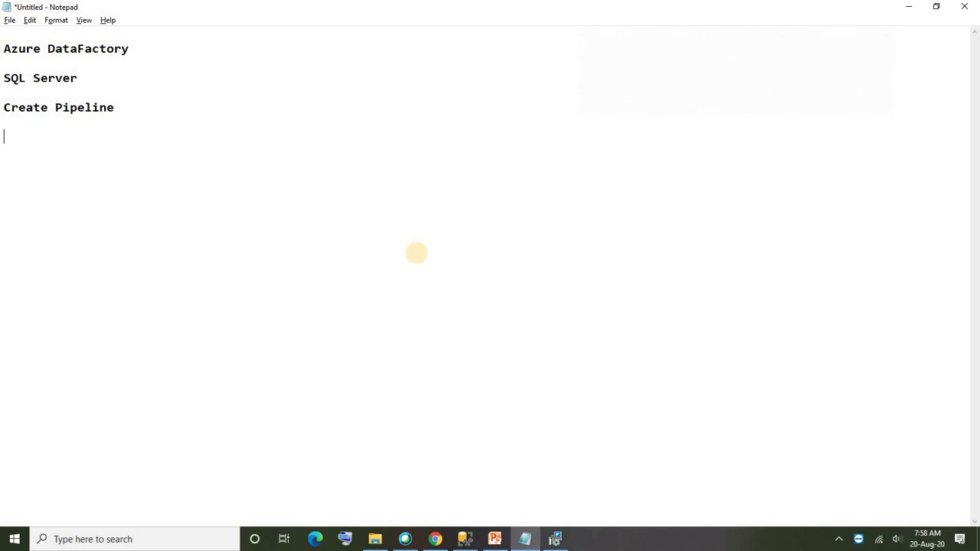
# Add the note lines 'Create dataset', 'Linked Service' and 'Selfhosted IR' in Notepad
pyautogui.write('Create dataset')
pyautogui.press('Return')
pyautogui.press('Return')
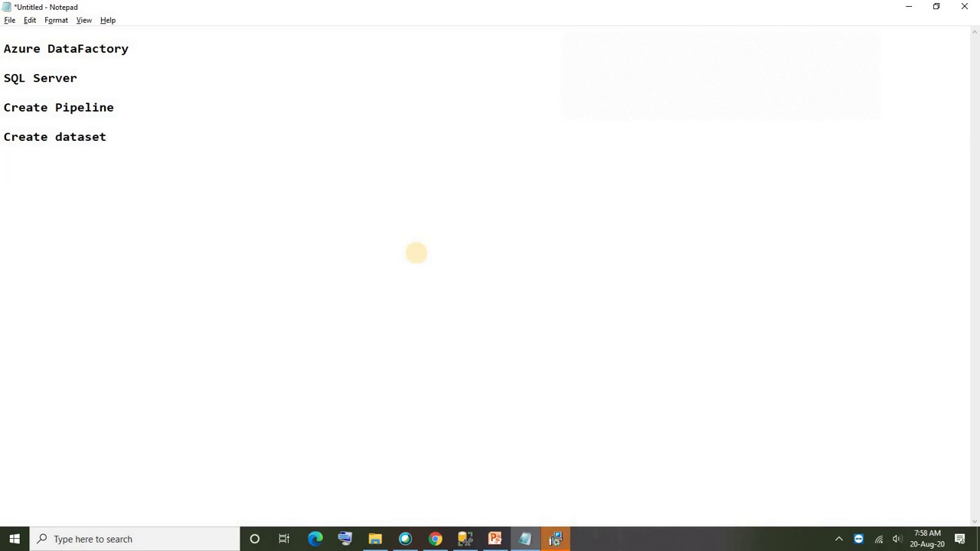
pyautogui.write('Linked Service')
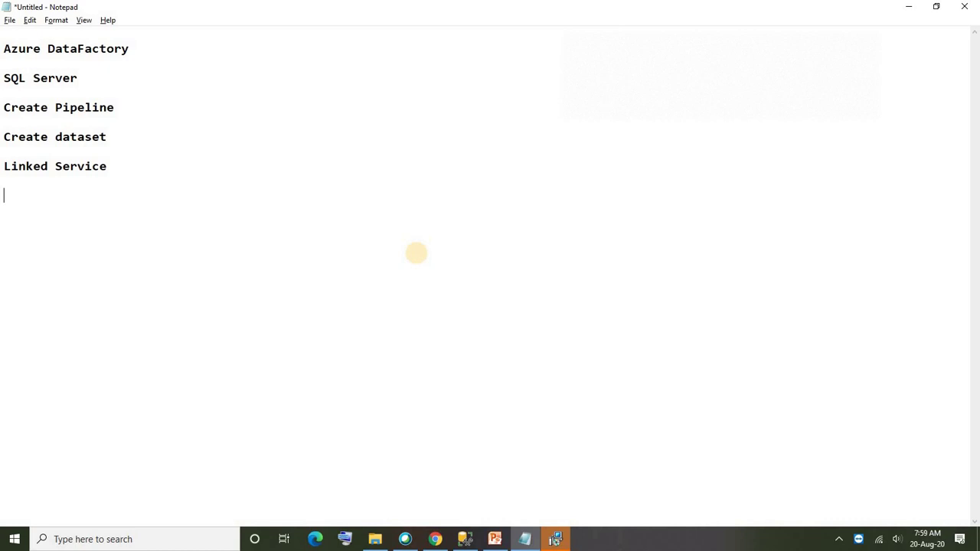
pyautogui.write('I')
pyautogui.press('BackSpace')
pyautogui.write('Selfhosted I')
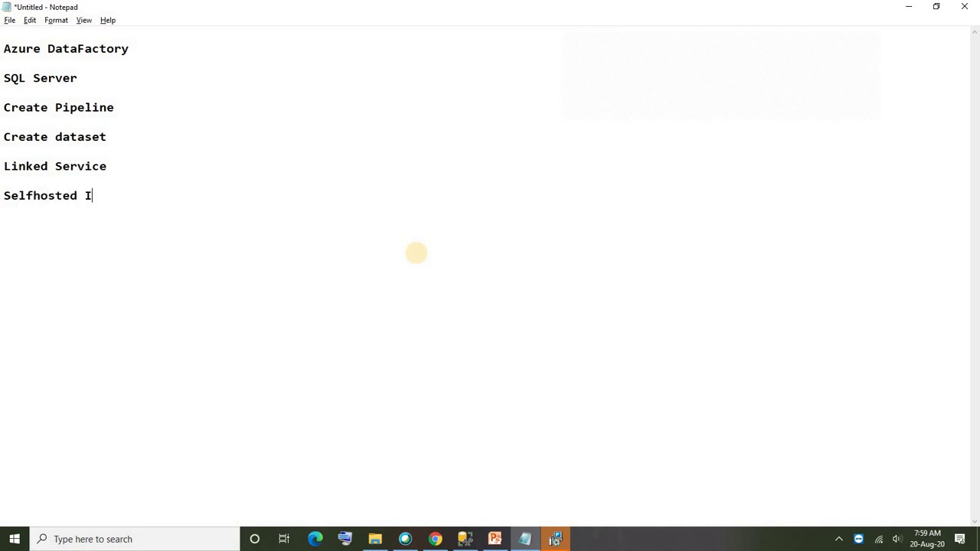
pyautogui.write('R')
pyautogui.press('Return')
pyautogui.press('Return')
# Add the line 'Map both source and Destination and Debug the Pipeline' below Selfhosted IR
pyautogui.click(114, 135)
pyautogui.moveTo(114, 135); pyautogui.dragTo(2, 136)
pyautogui.click(116, 142)
pyautogui.click(136, 207)
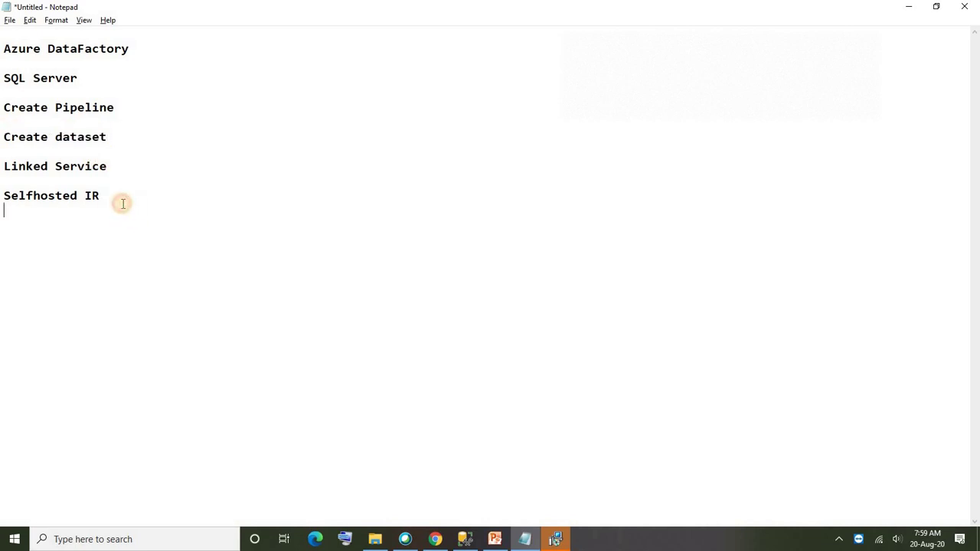
pyautogui.write('Map both source')
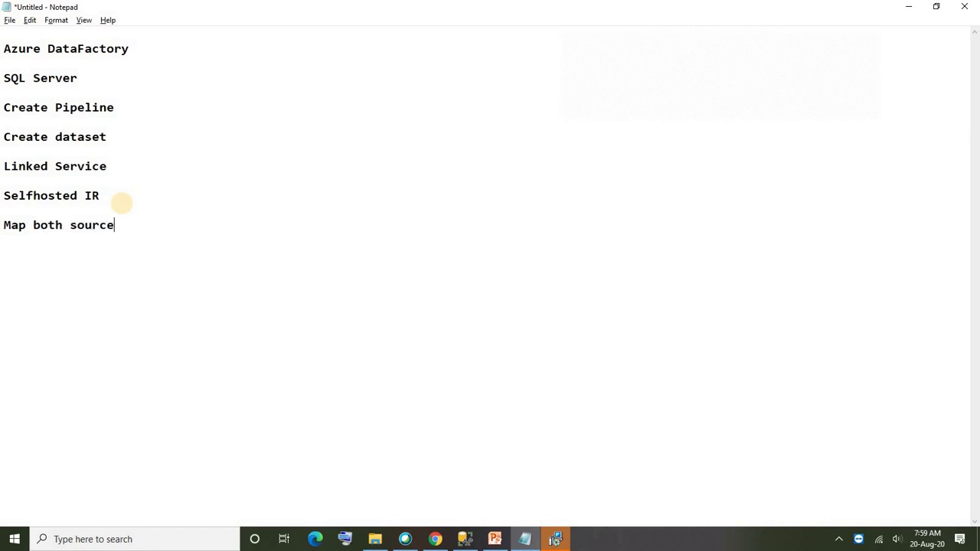
pyautogui.write(' and Destination and Destination a')
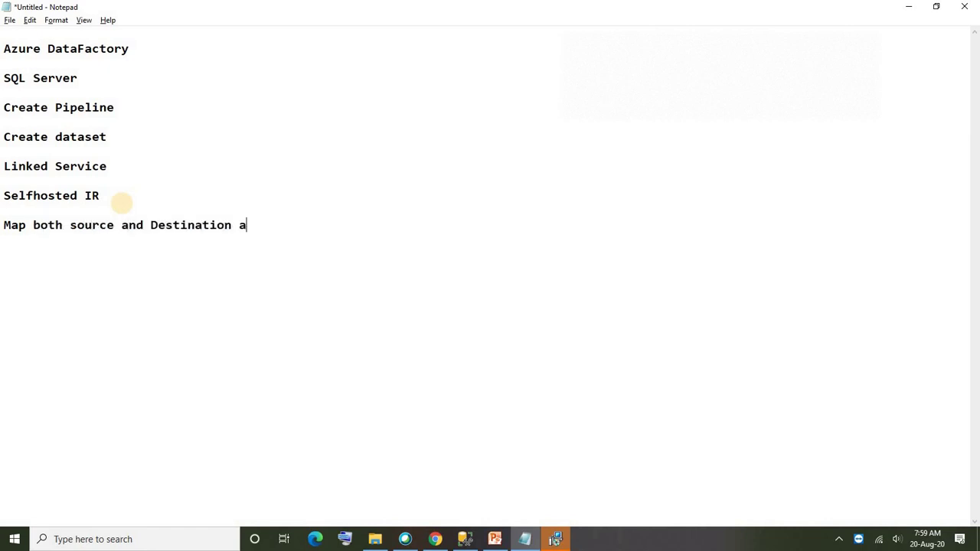
pyautogui.write('Debud')
pyautogui.press('BackSpace')
pyautogui.write('g the Pipeline')
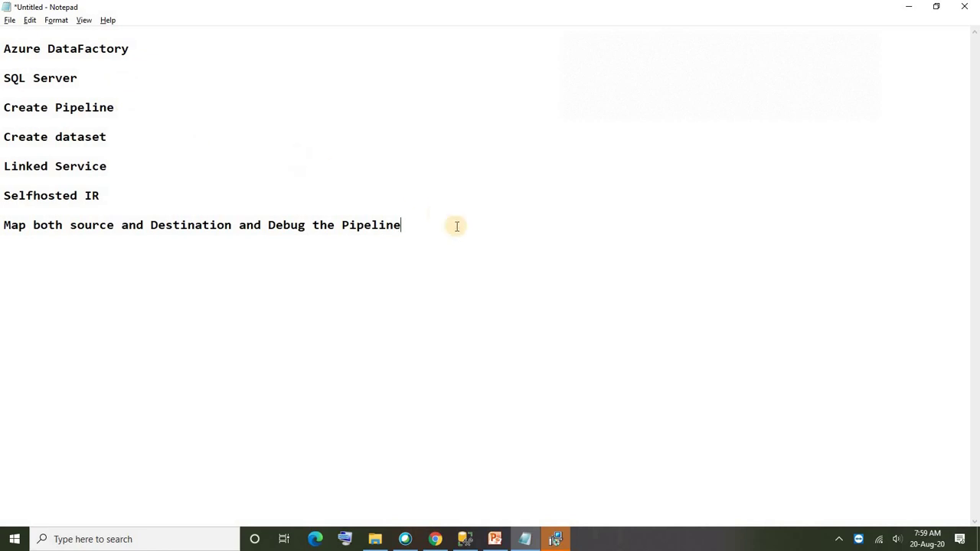
pyautogui.moveTo(455, 228); pyautogui.dragTo(2, 48)
pyautogui.click(78, 78)
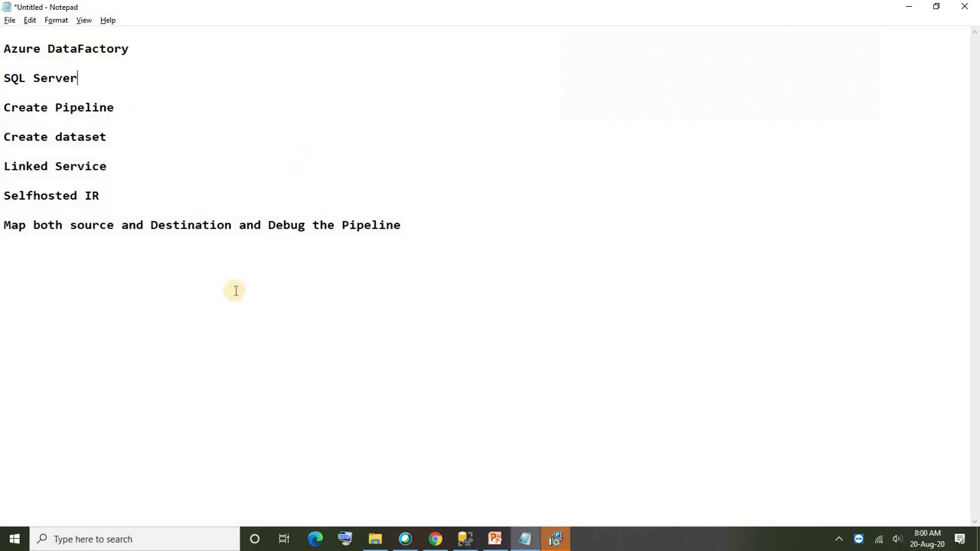
# From the Azure home page, start a new resource and search the Marketplace for 'data factory'
pyautogui.moveTo(435, 539)
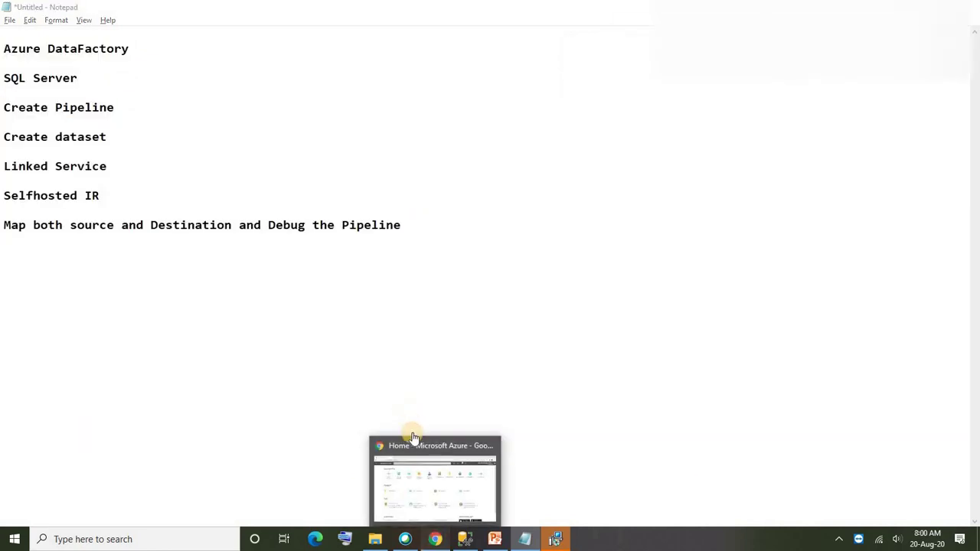
pyautogui.click(425, 491)
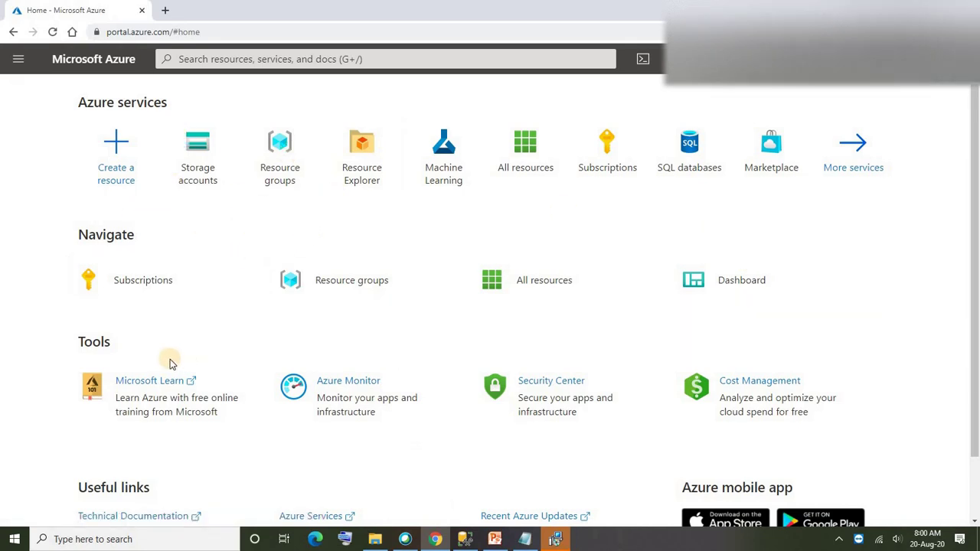
pyautogui.scroll(-2, 360, 313)
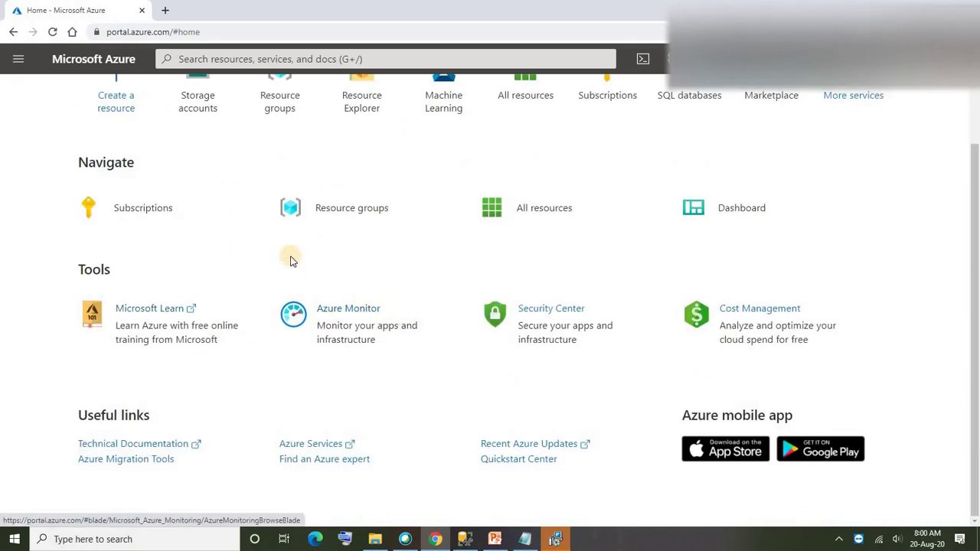
pyautogui.scroll(2, 246, 392)
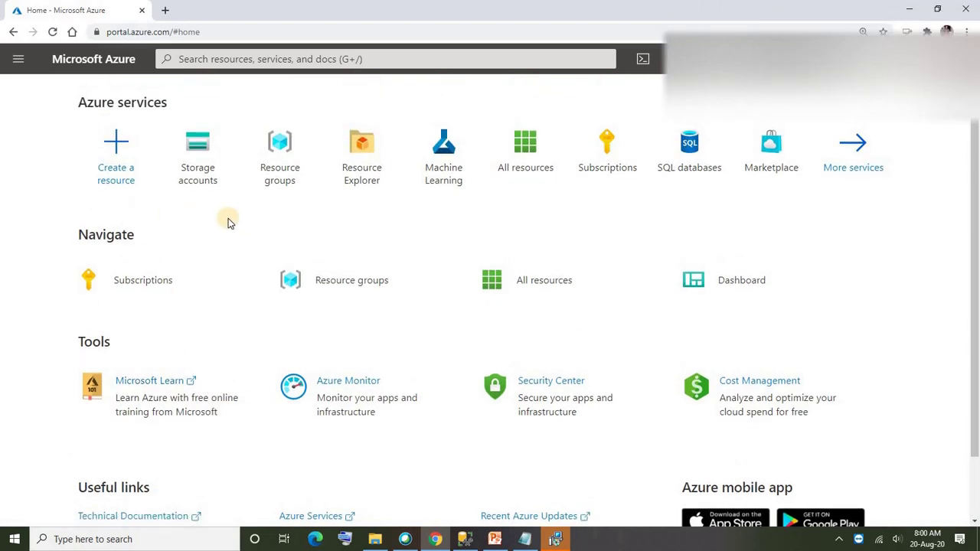
pyautogui.click(121, 178)
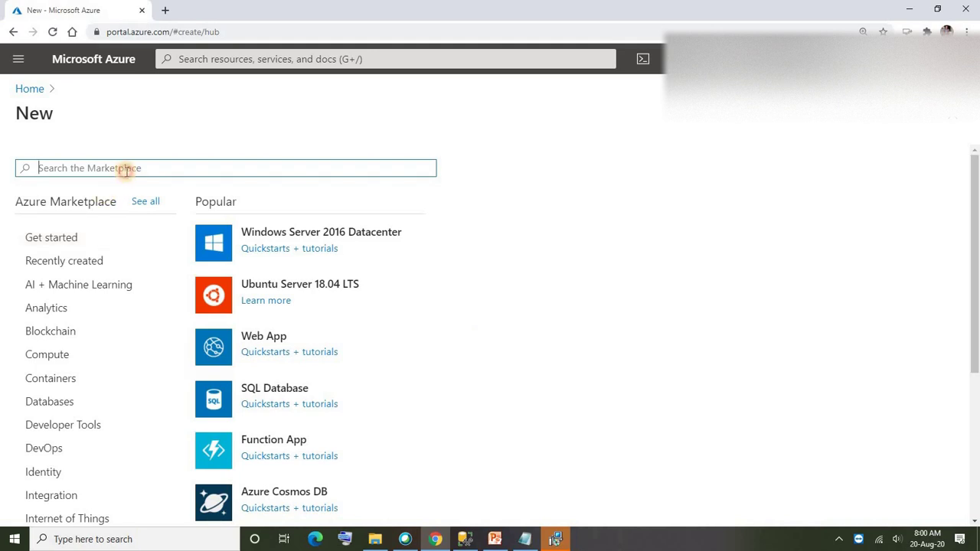
pyautogui.click(126, 169)
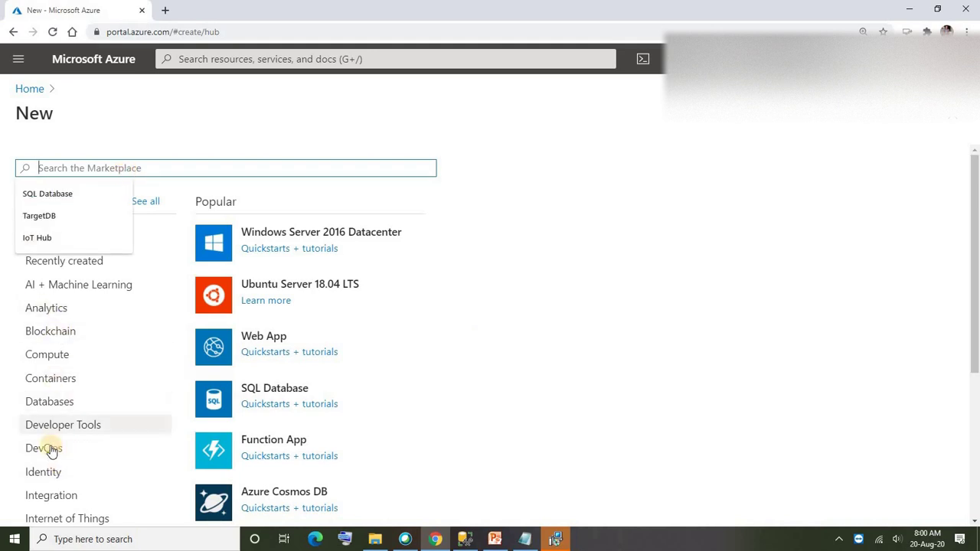
pyautogui.click(154, 164)
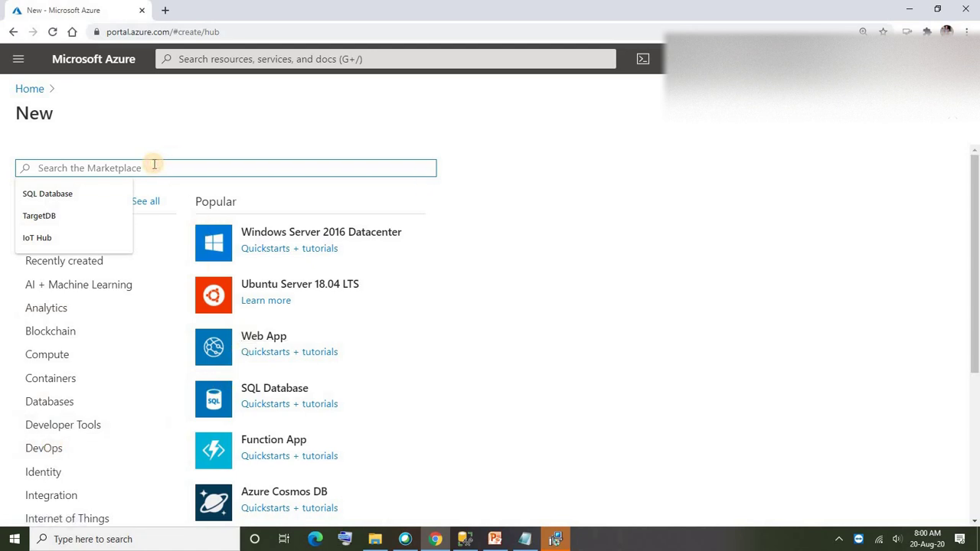
pyautogui.write('data ')
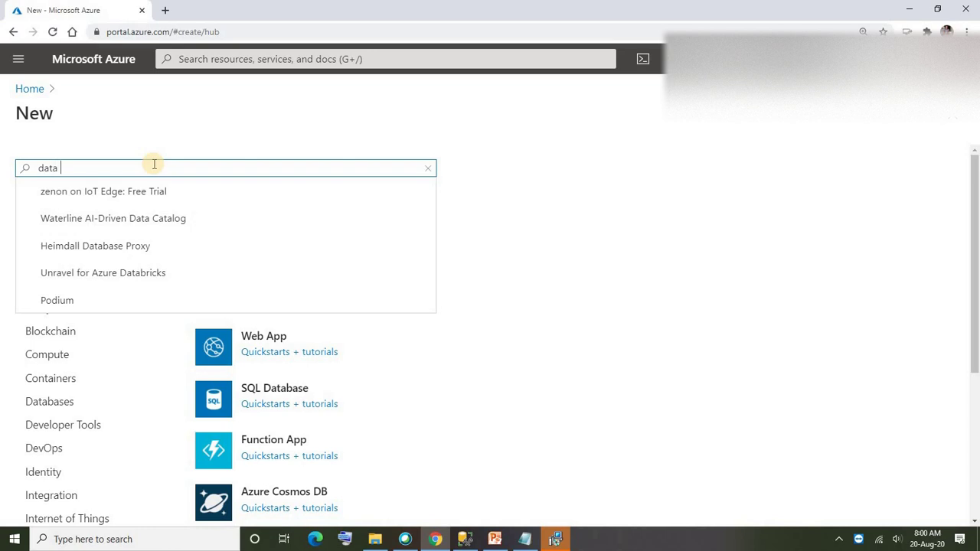
pyautogui.write('factory')
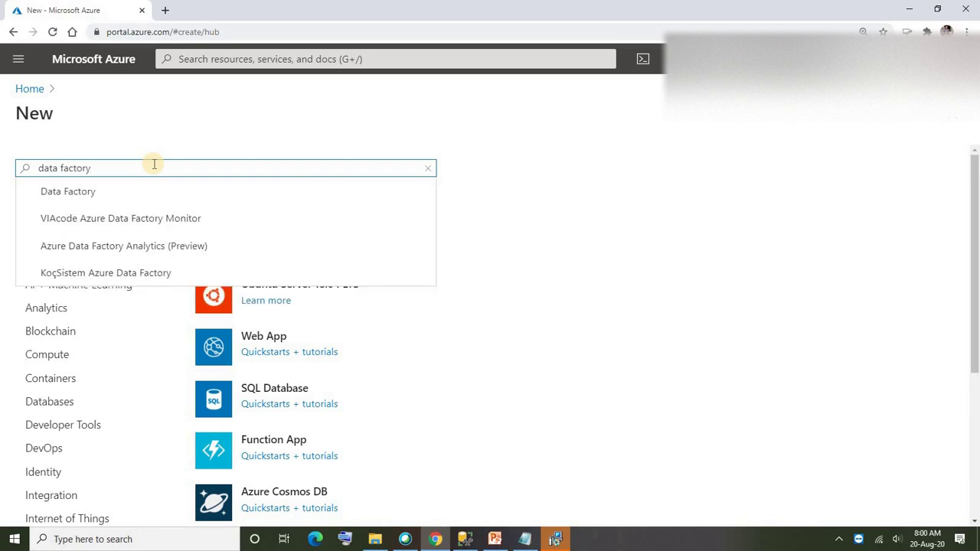
pyautogui.press('Return')
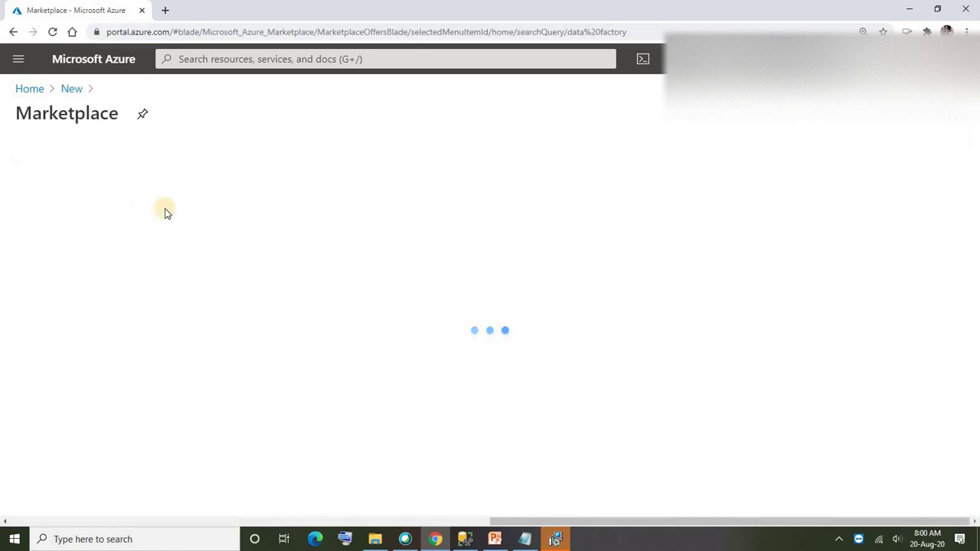
# Finish the Integration Runtime Setup wizard and open the Microsoft Data Factory Marketplace page
pyautogui.click(555, 539)
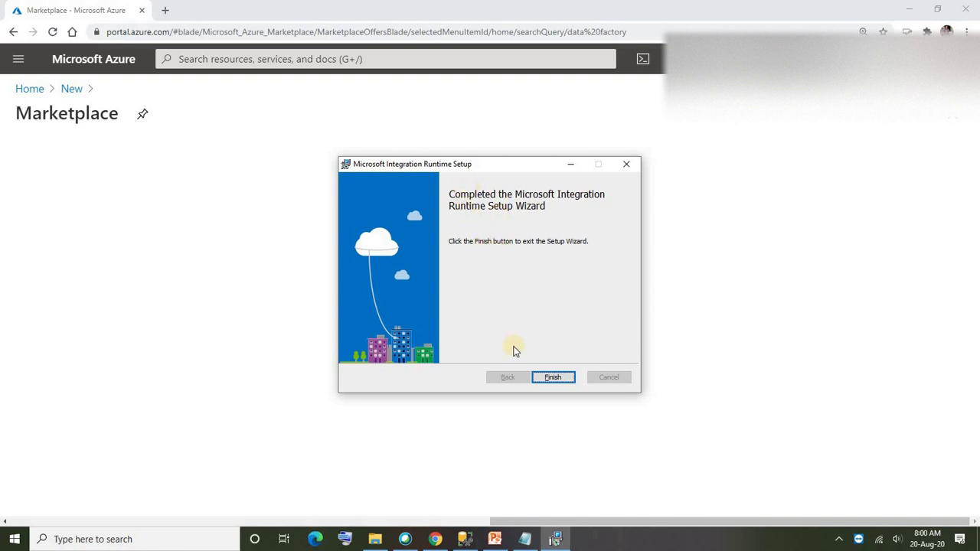
pyautogui.click(554, 379)
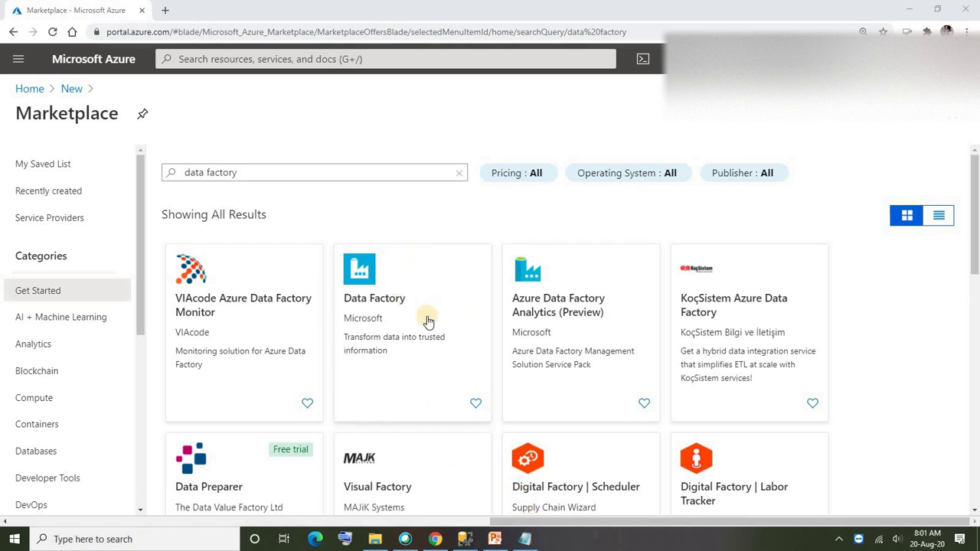
pyautogui.click(366, 282)
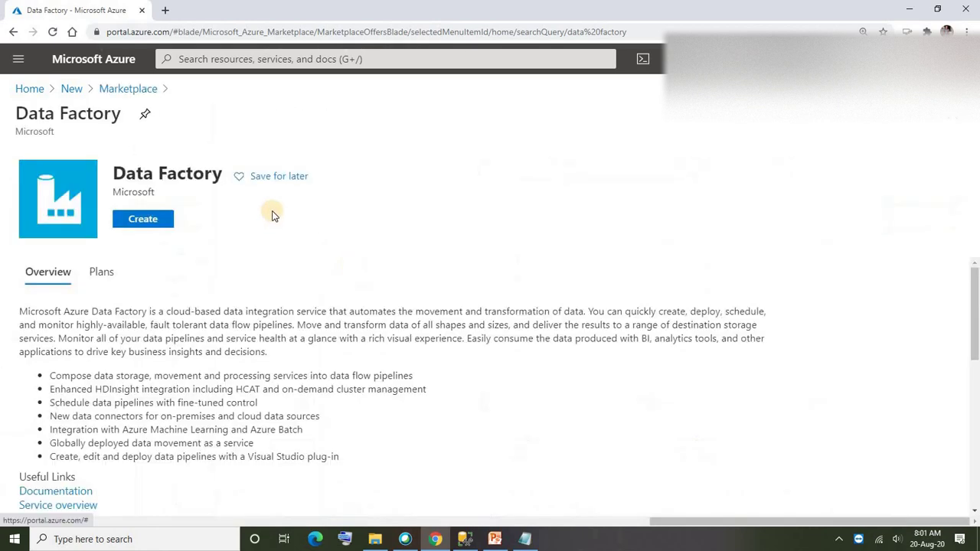
# Start a new Data Factory and choose resource group KR-RG
pyautogui.click(133, 222)
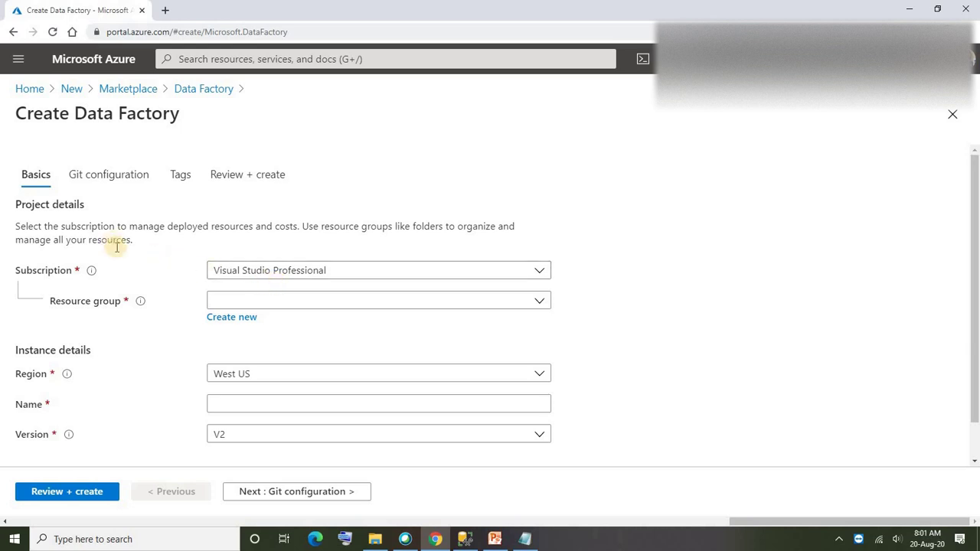
pyautogui.click(247, 305)
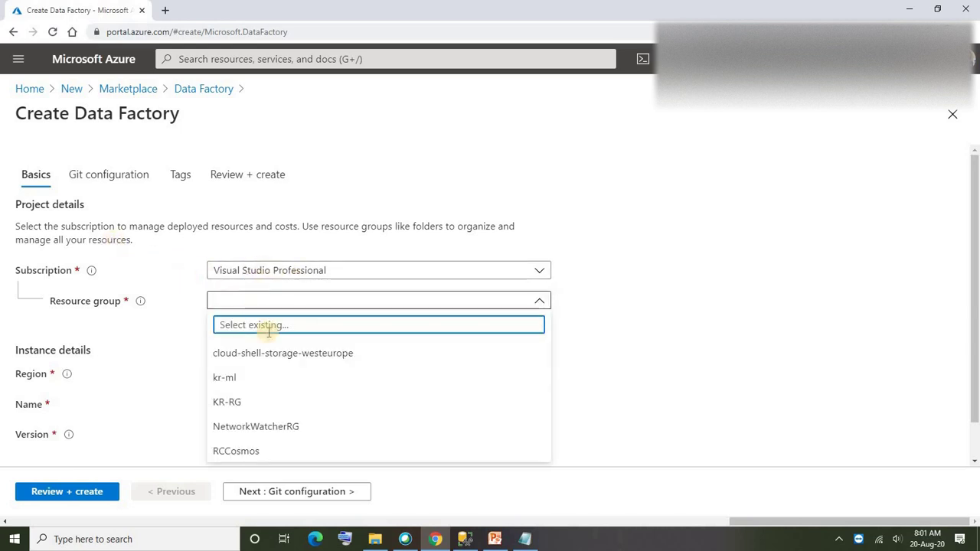
pyautogui.click(228, 403)
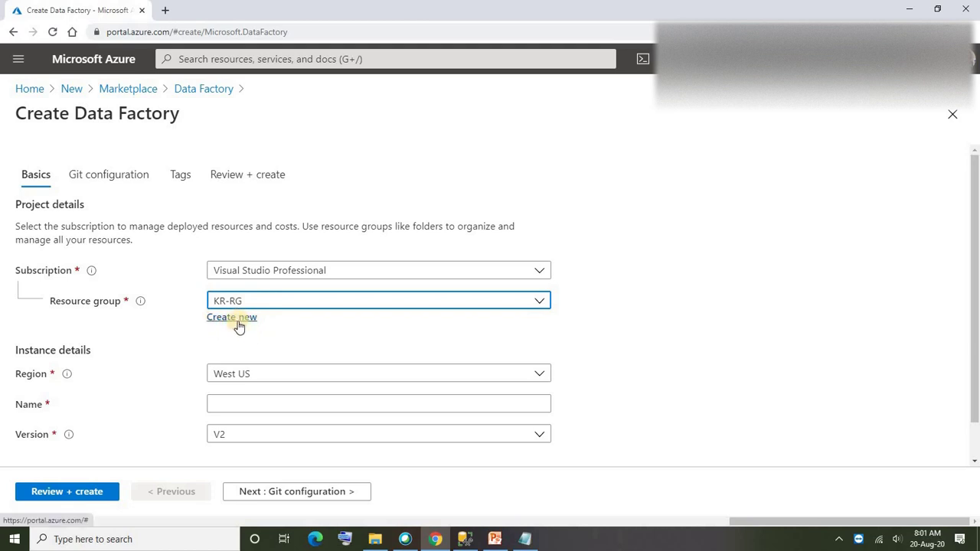
pyautogui.click(539, 342)
pyautogui.scroll(-1, 278, 401)
# Name the factory KRADFDemo and keep version V2
pyautogui.click(278, 362)
pyautogui.write('AD')
pyautogui.press('BackSpace')
pyautogui.press('BackSpace')
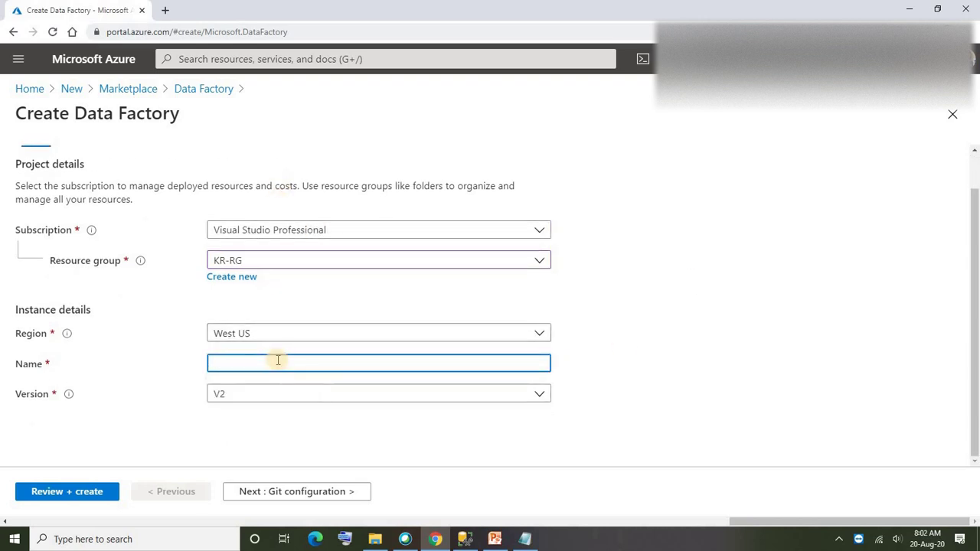
pyautogui.write('KRADFDemo')
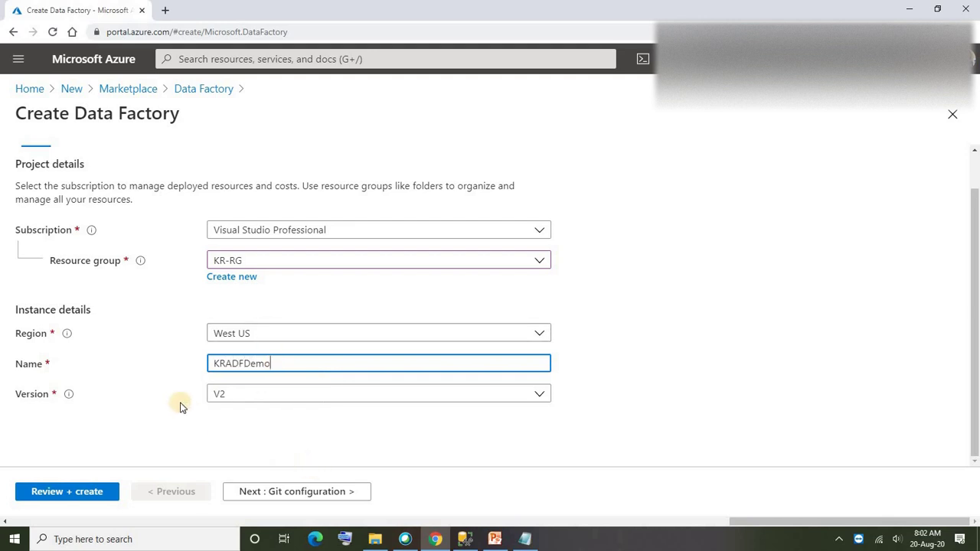
pyautogui.click(236, 399)
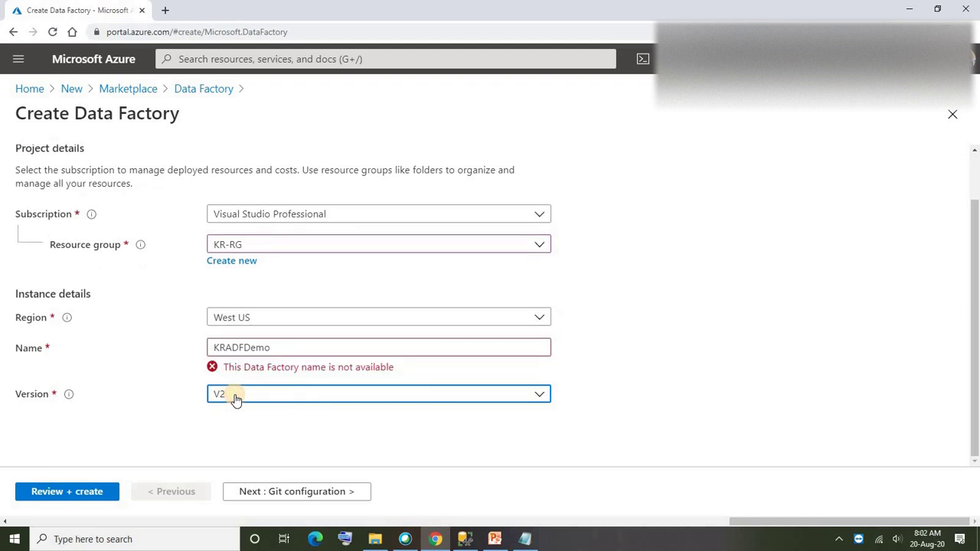
pyautogui.click(257, 403)
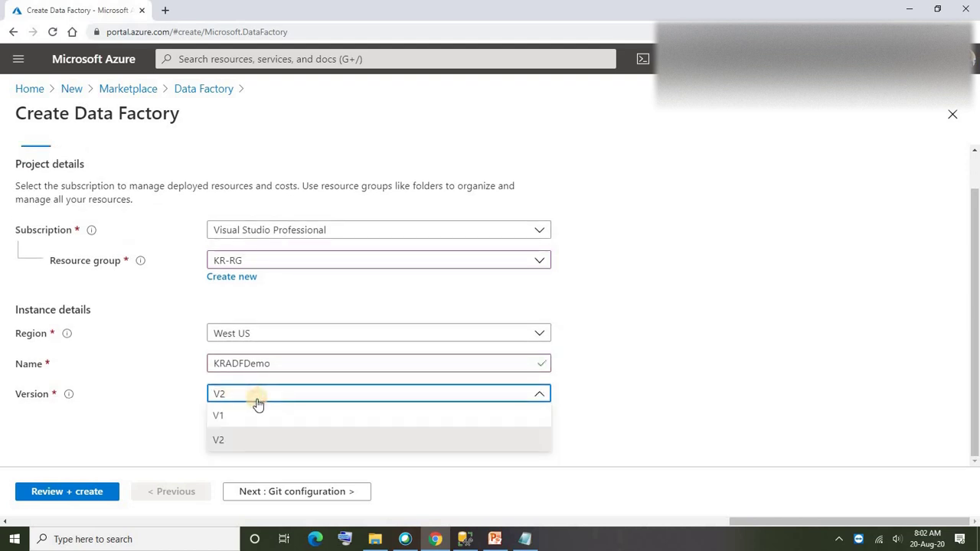
pyautogui.click(234, 438)
pyautogui.click(724, 408)
pyautogui.scroll(2, 974, 290)
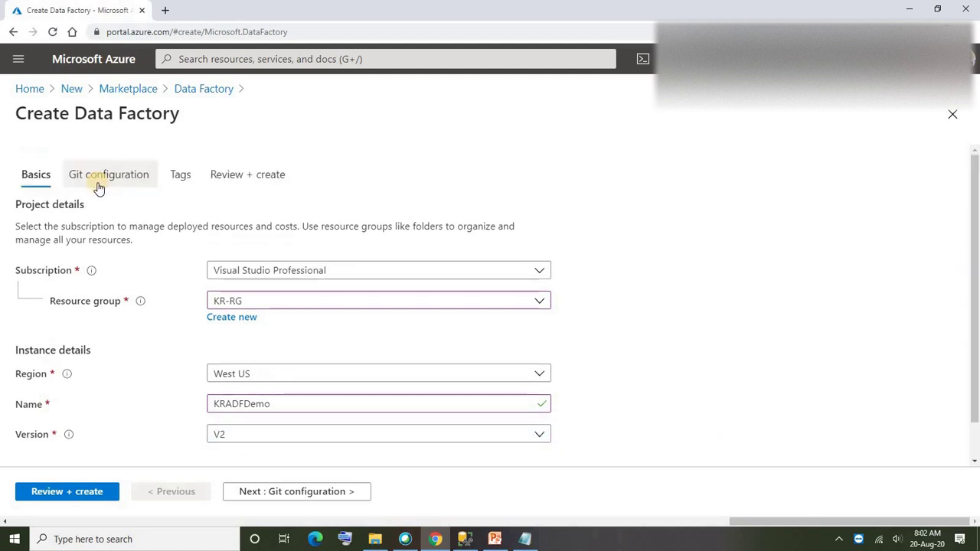
# Skip Git configuration, then review and submit the KRADFDemo Data Factory deployment
pyautogui.click(97, 182)
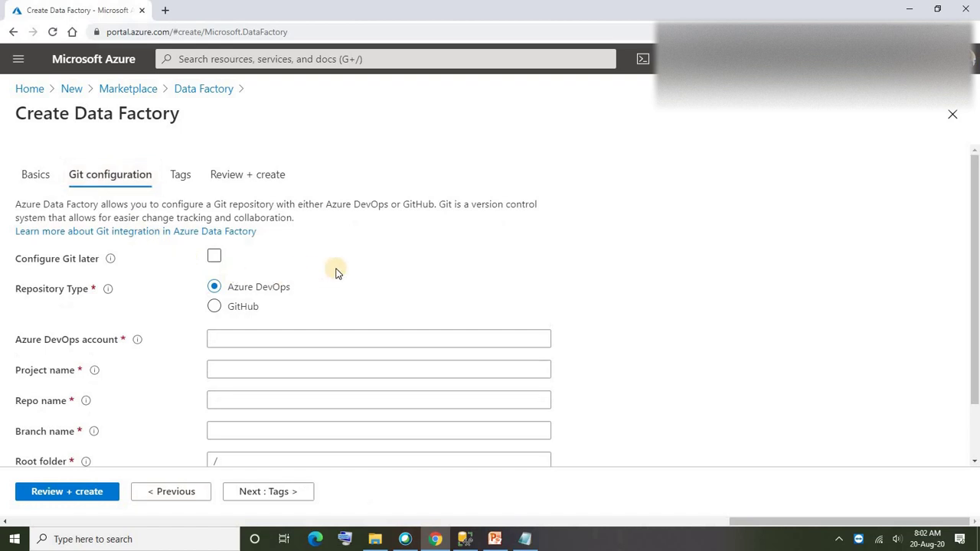
pyautogui.click(215, 258)
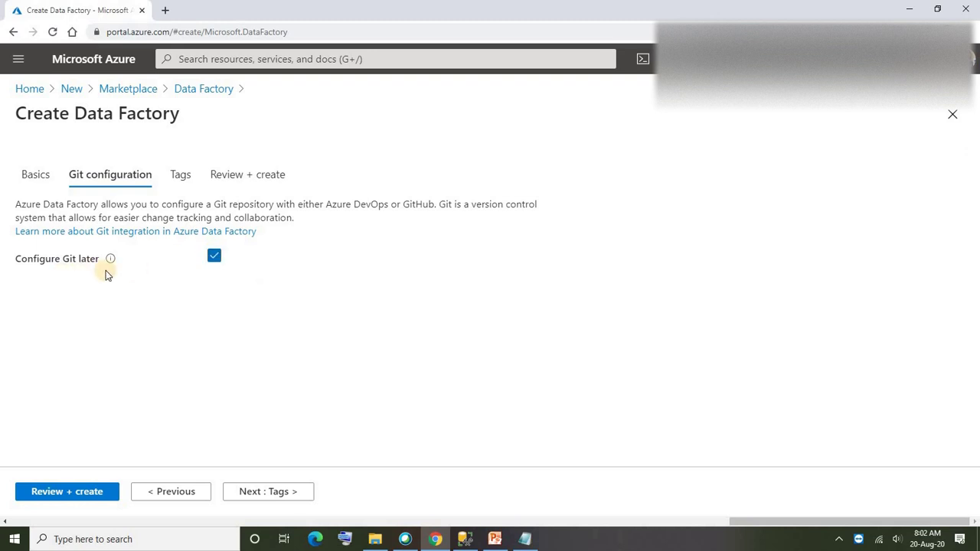
pyautogui.click(68, 502)
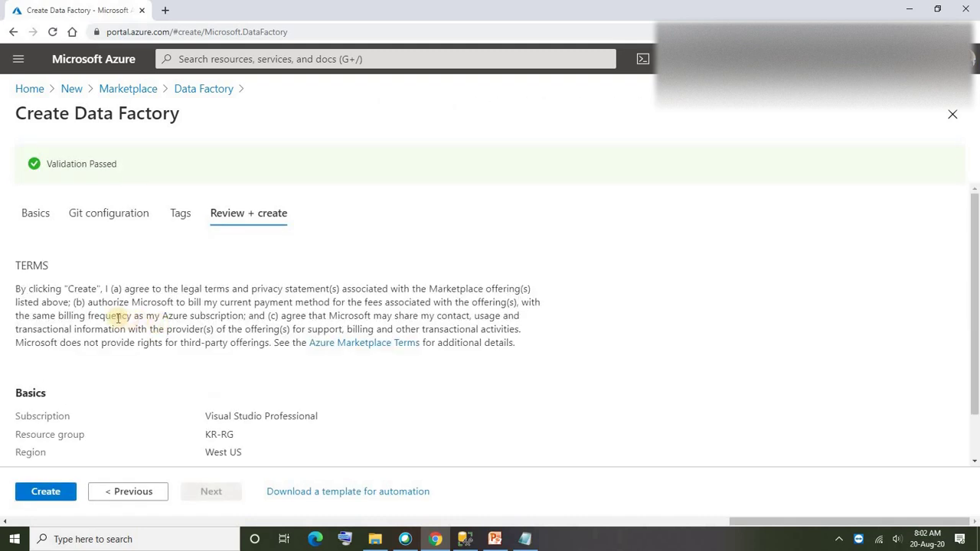
pyautogui.click(72, 493)
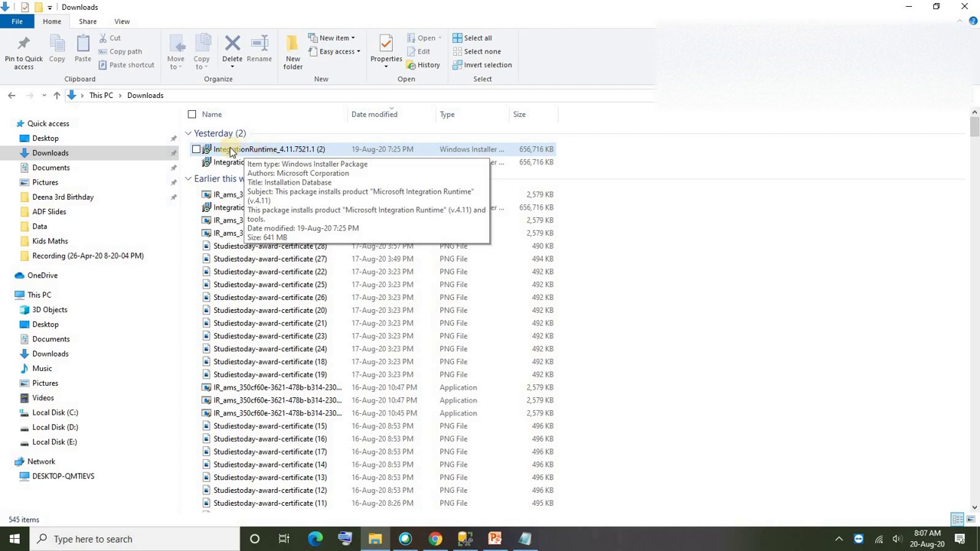
# Run the newer IntegrationRuntime_4.11.7521.1 installer, accept the licence and install to the default folder
pyautogui.click(236, 151)
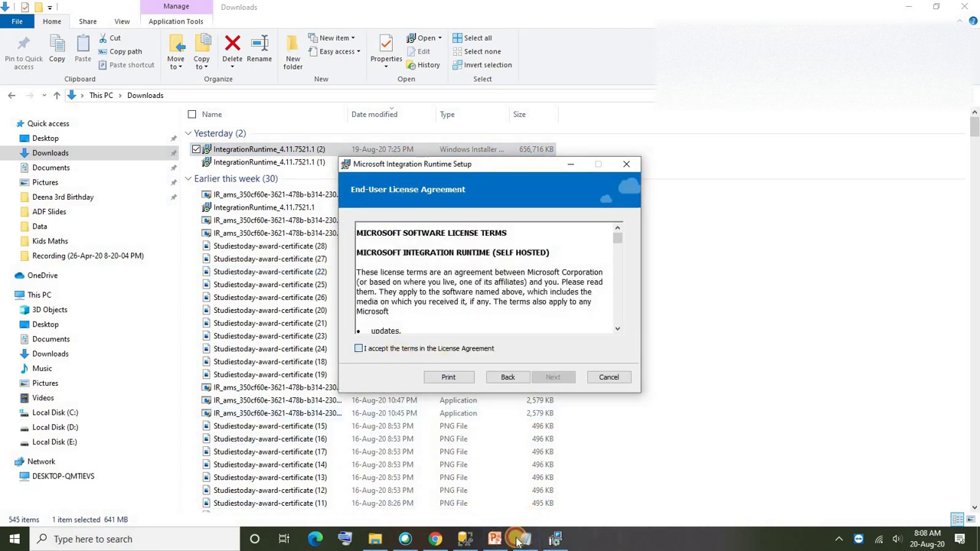
pyautogui.click(435, 539)
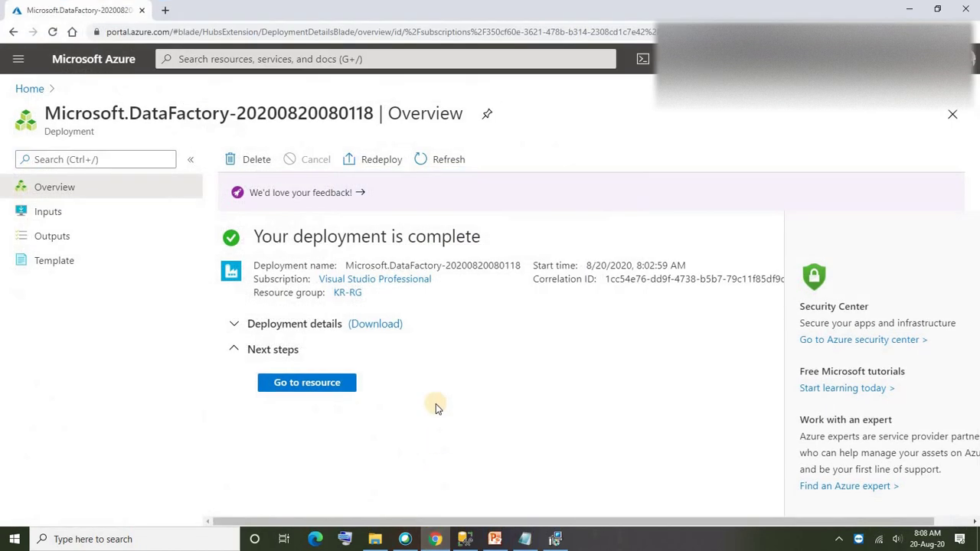
pyautogui.click(555, 539)
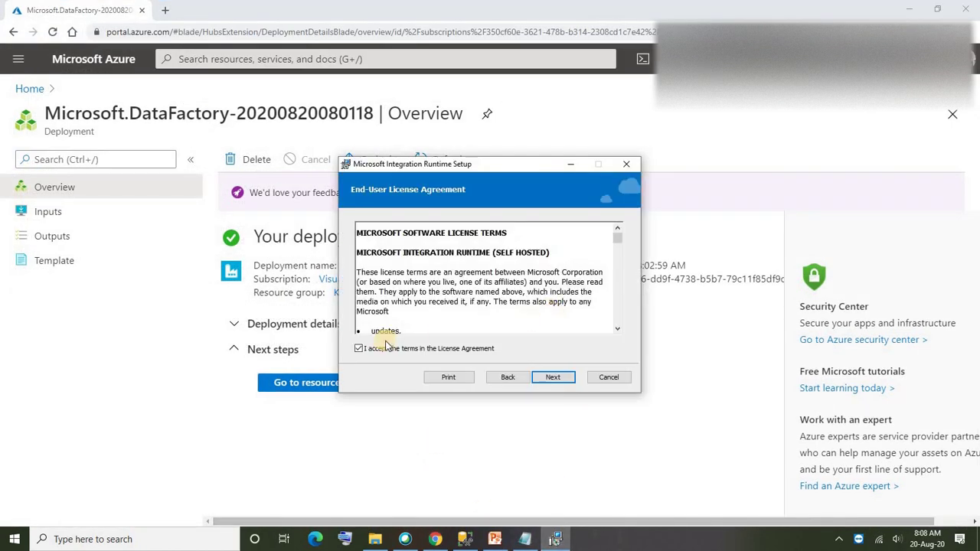
pyautogui.click(553, 376)
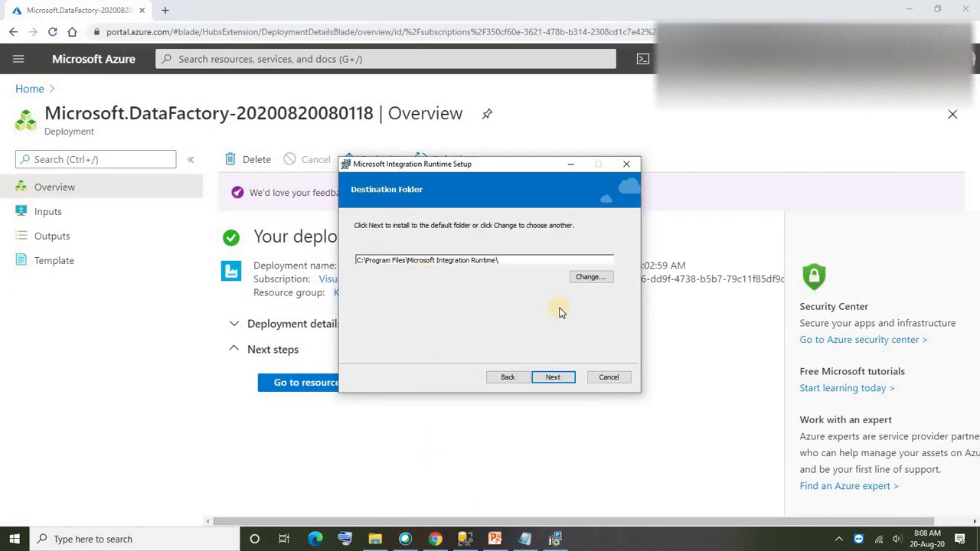
pyautogui.click(553, 377)
pyautogui.click(554, 380)
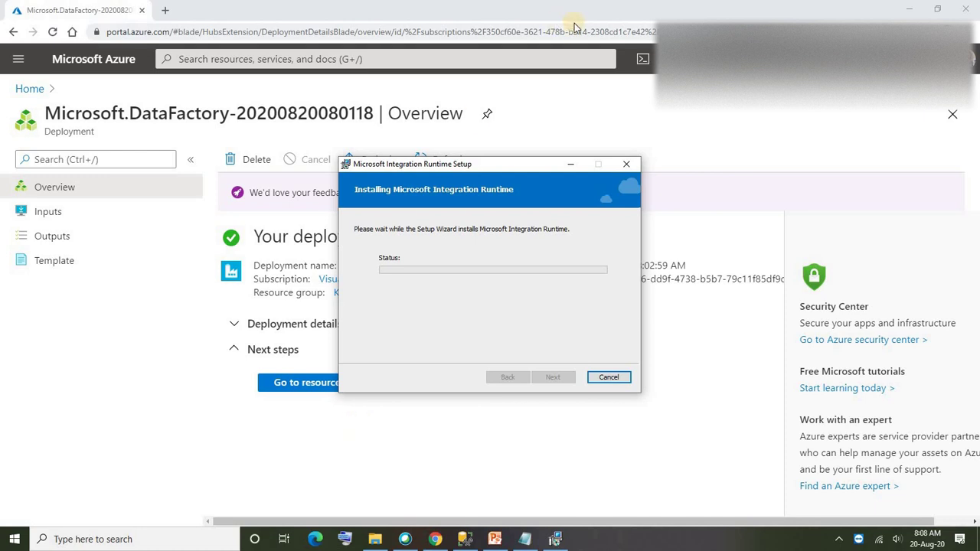
pyautogui.click(711, 131)
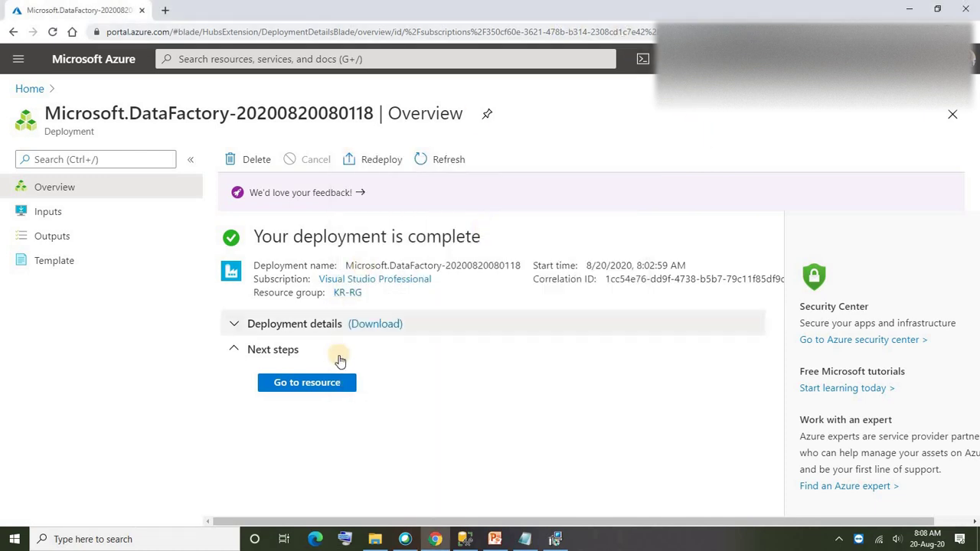
# Open the deployed KRADFDemo data factory, then return home and start a new Marketplace resource
pyautogui.click(288, 384)
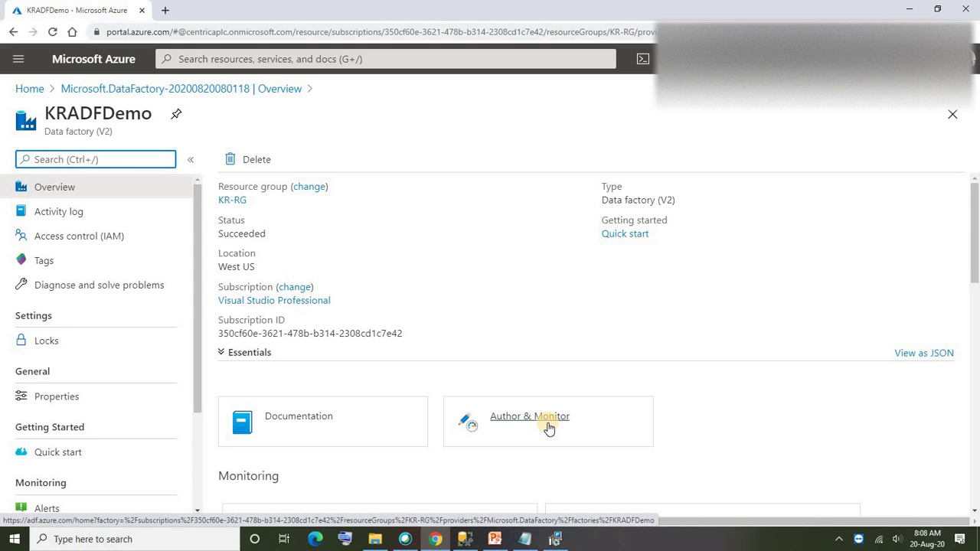
pyautogui.click(29, 89)
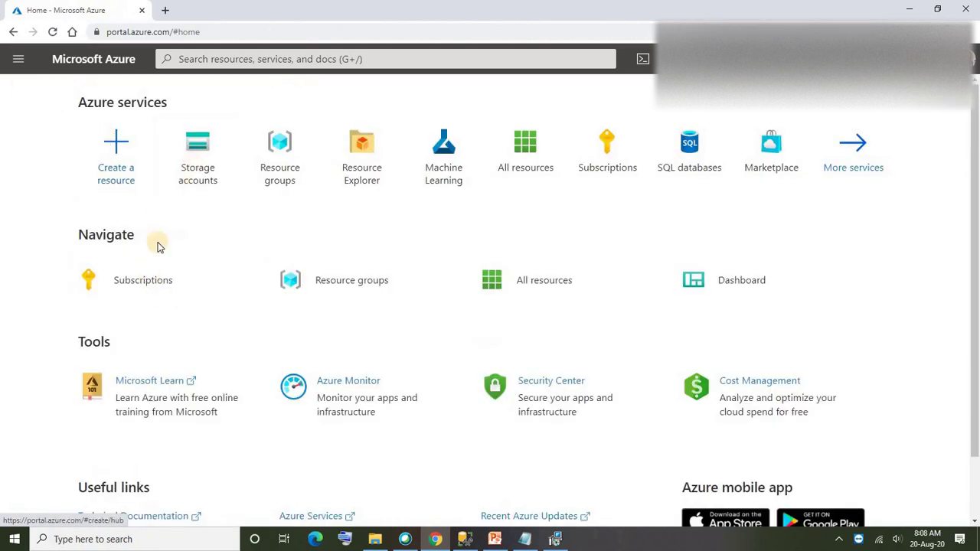
pyautogui.click(135, 180)
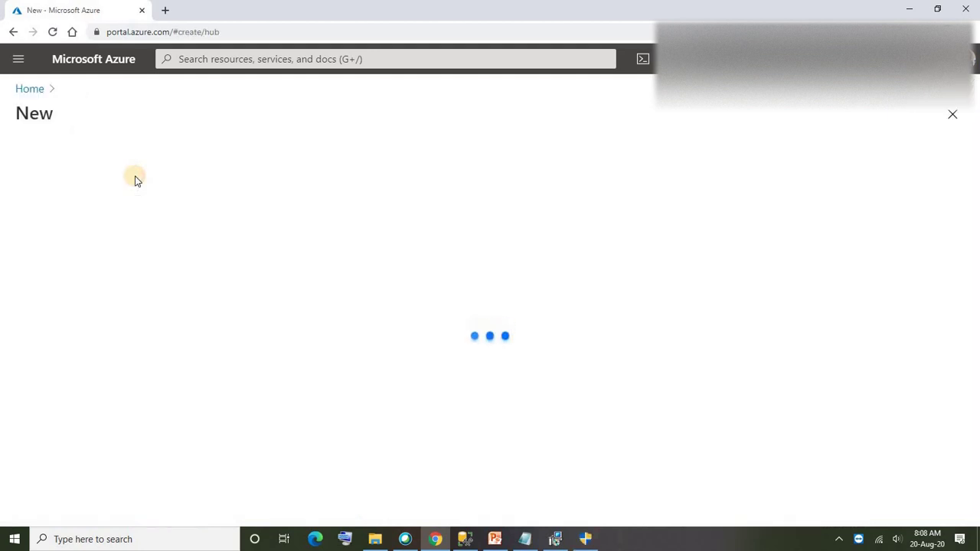
pyautogui.click(154, 166)
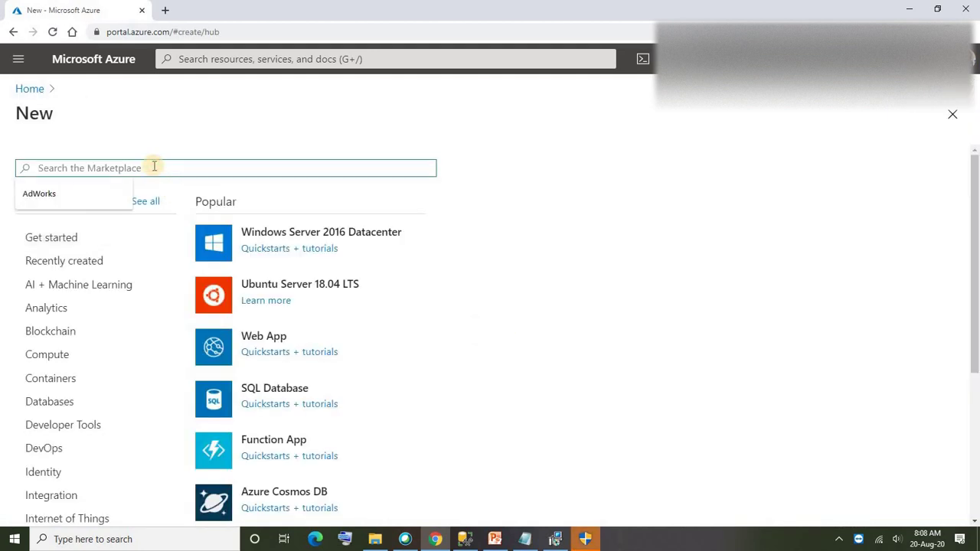
# Start creating a SQL Database from Marketplace under the Visual Studio Professional subscription
pyautogui.write('sql database')
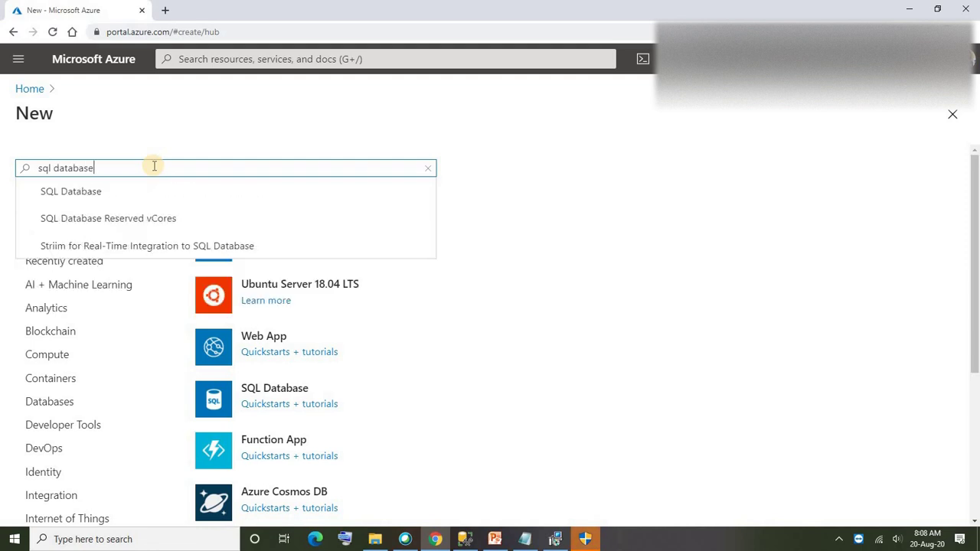
pyautogui.click(79, 193)
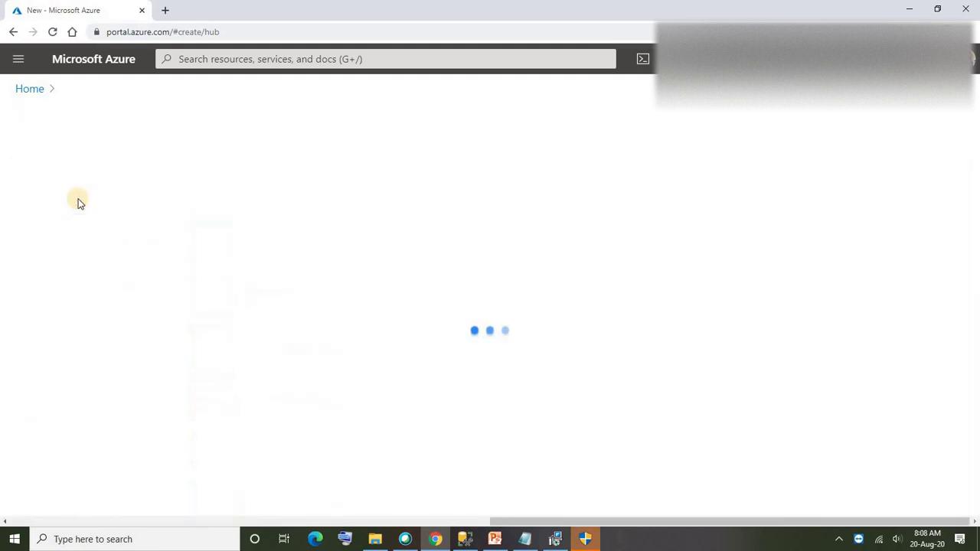
pyautogui.click(133, 222)
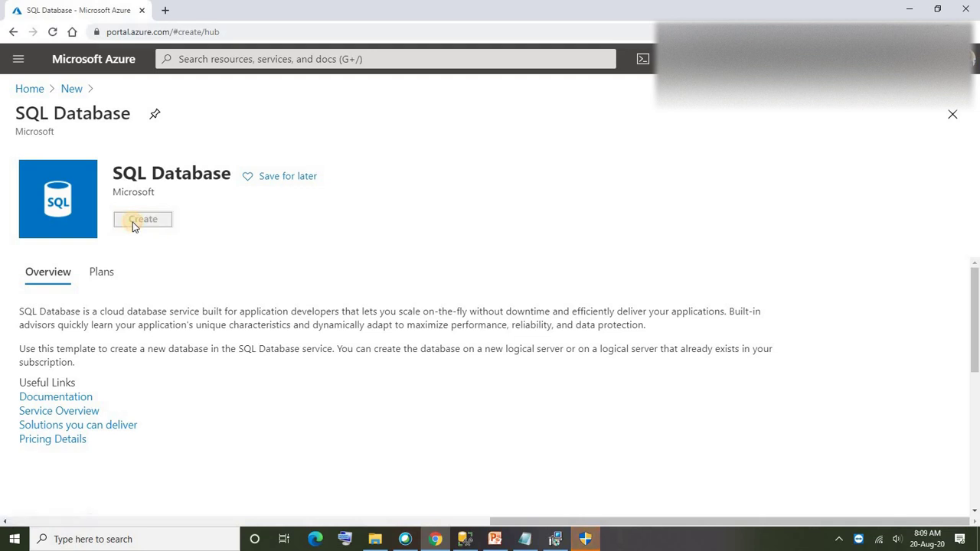
pyautogui.click(321, 326)
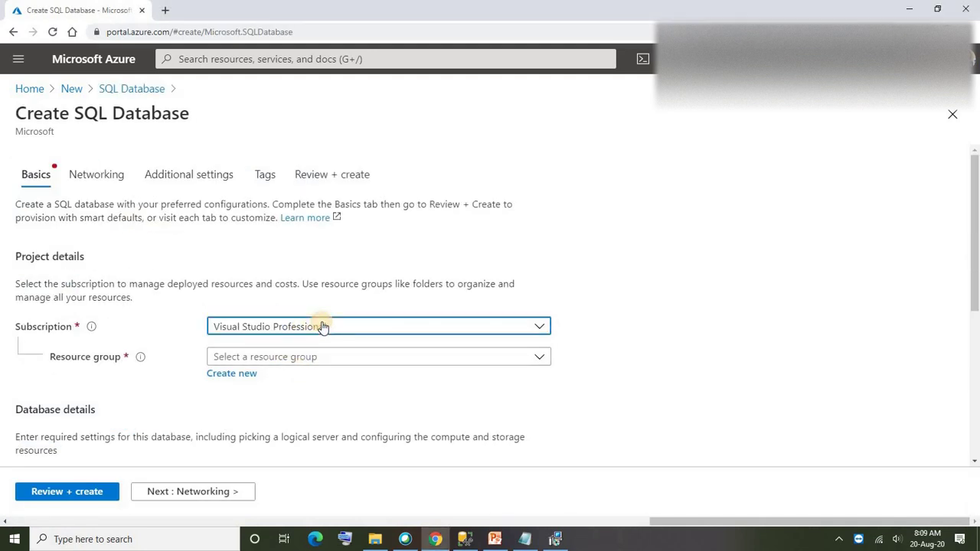
pyautogui.click(310, 331)
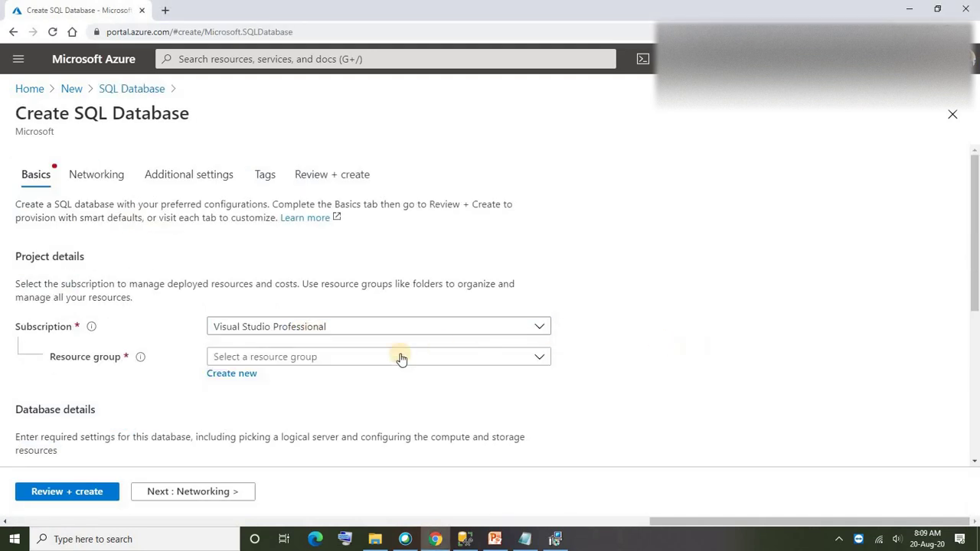
# Choose resource group KR-RG and name the database TargetDB; no existing server is available
pyautogui.click(259, 364)
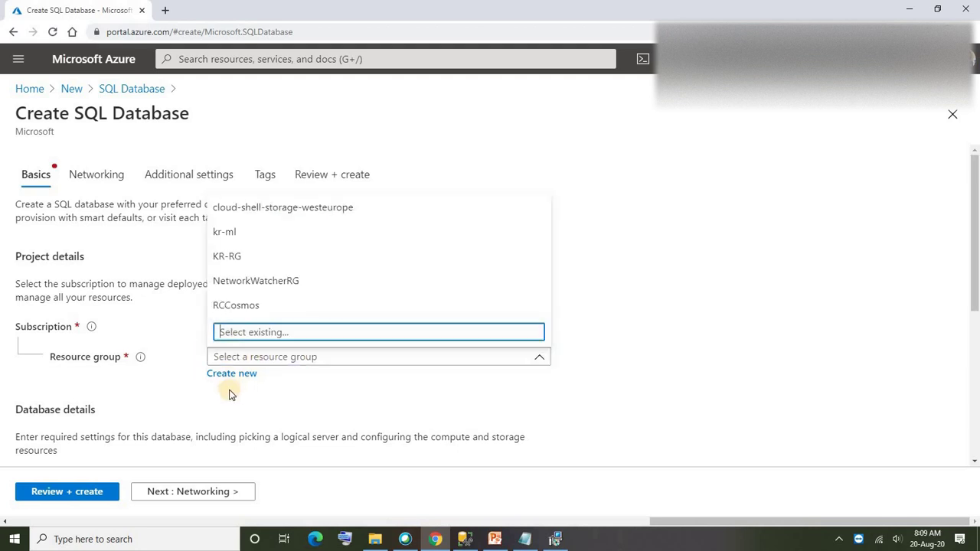
pyautogui.click(243, 255)
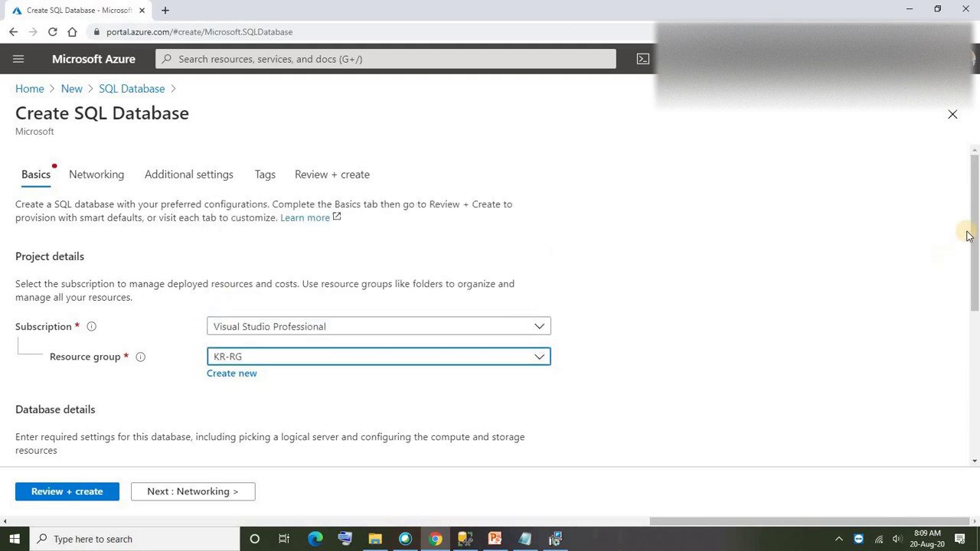
pyautogui.scroll(-2, 971, 230)
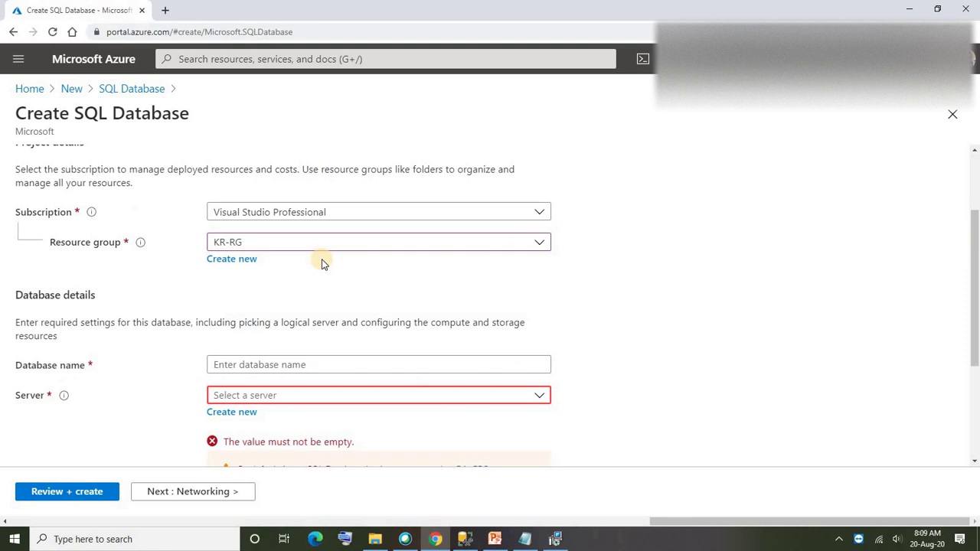
pyautogui.click(318, 370)
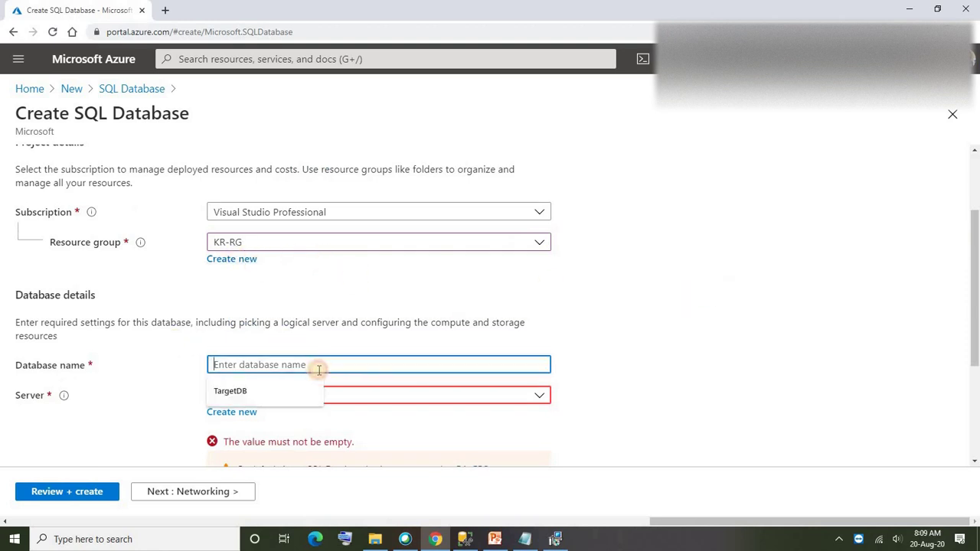
pyautogui.click(221, 391)
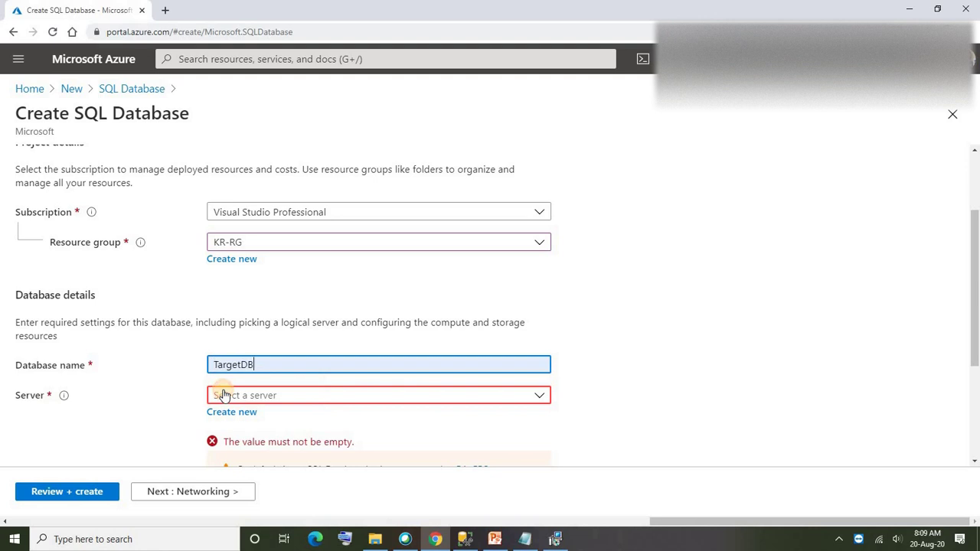
pyautogui.click(492, 399)
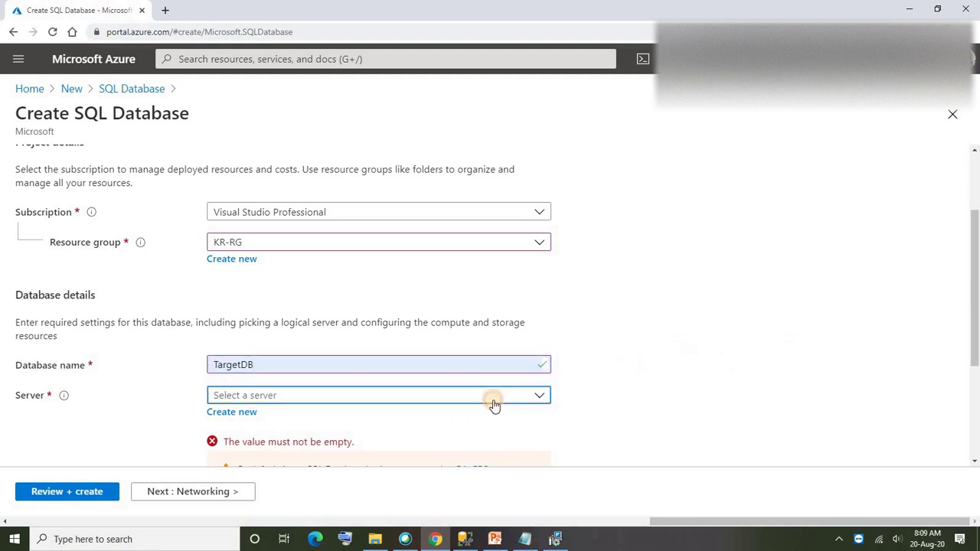
pyautogui.click(724, 381)
pyautogui.scroll(-2, 728, 378)
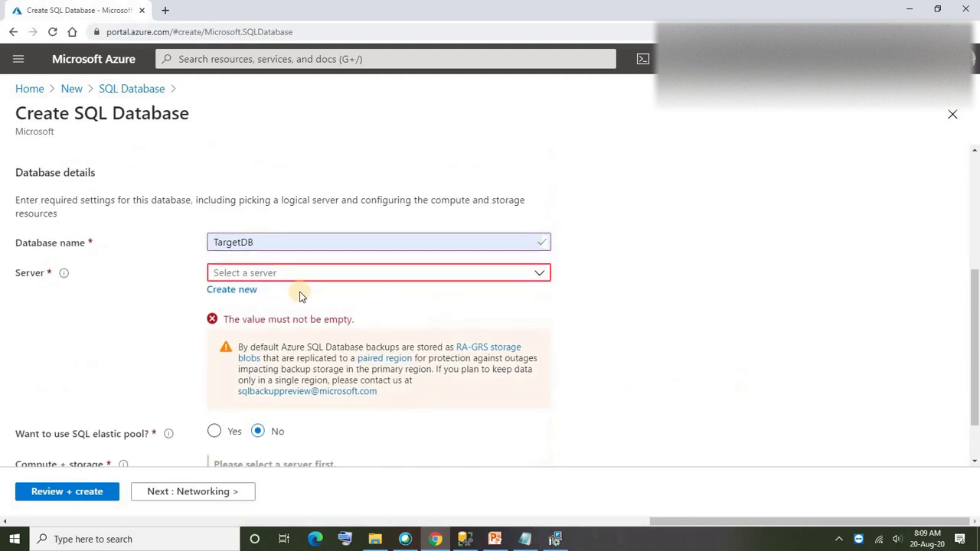
# Create new server krdemo in East US with an admin login and confirmed password
pyautogui.click(227, 296)
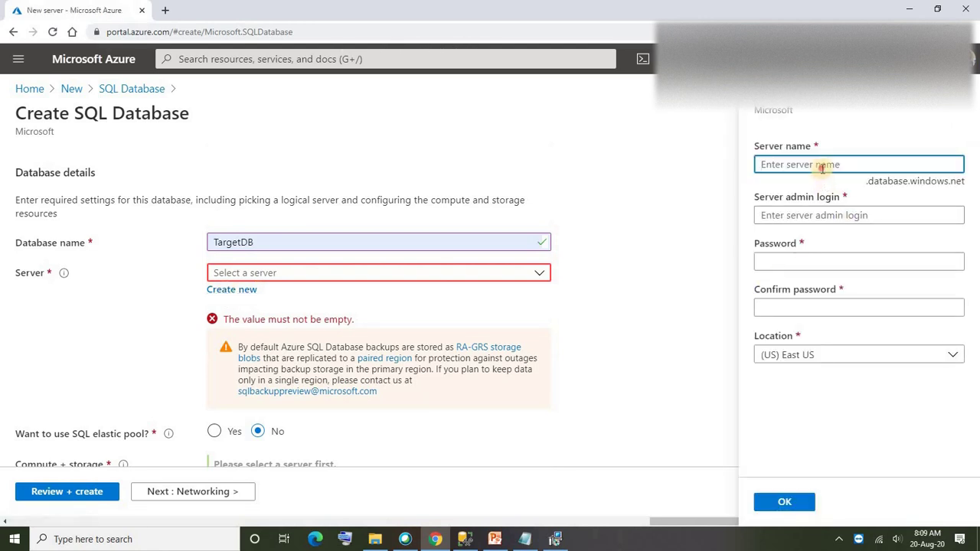
pyautogui.write('krdemo')
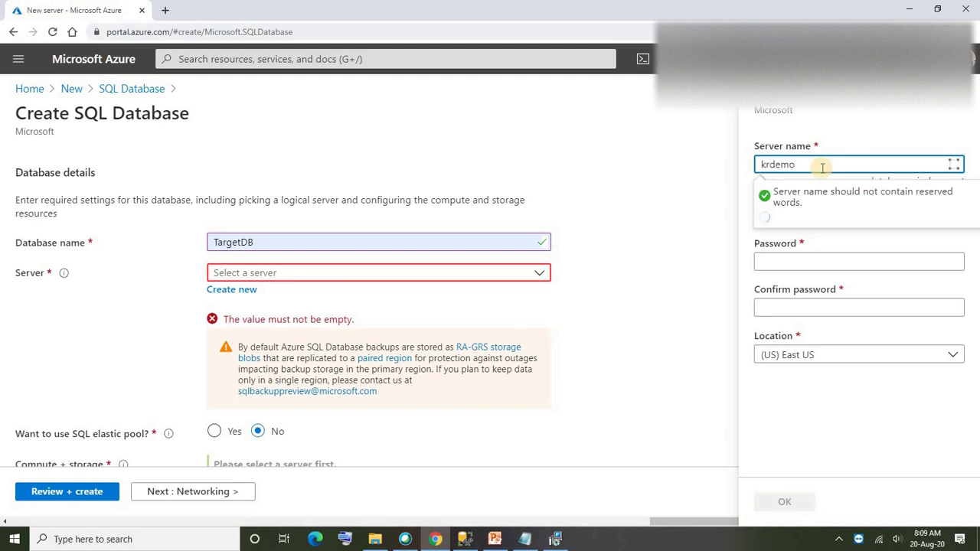
pyautogui.click(772, 216)
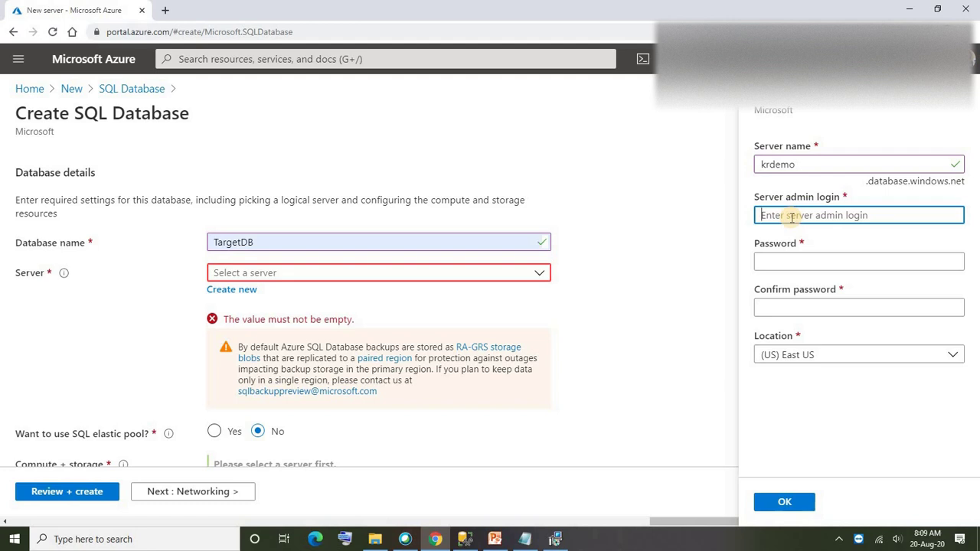
pyautogui.write('sql')
pyautogui.press('Tab')
pyautogui.write('P')
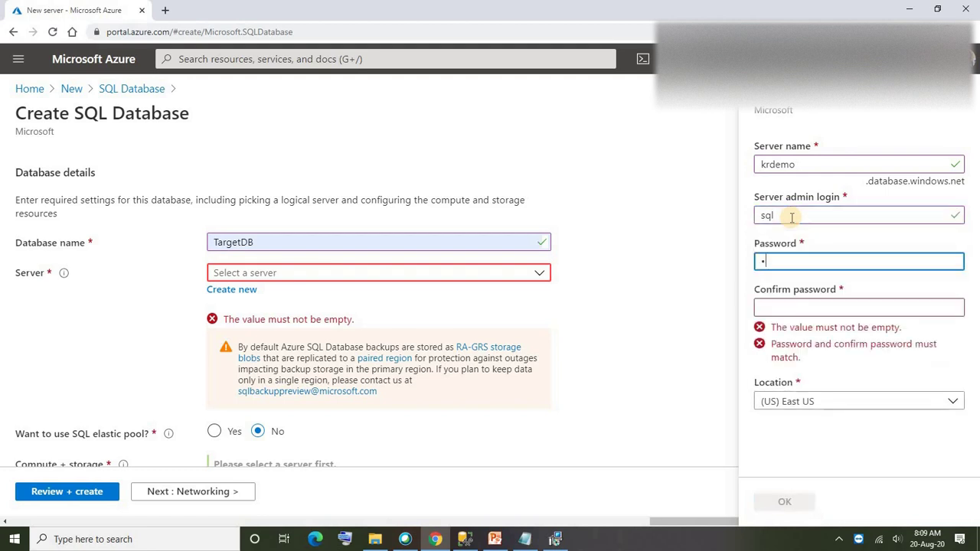
pyautogui.press('Tab')
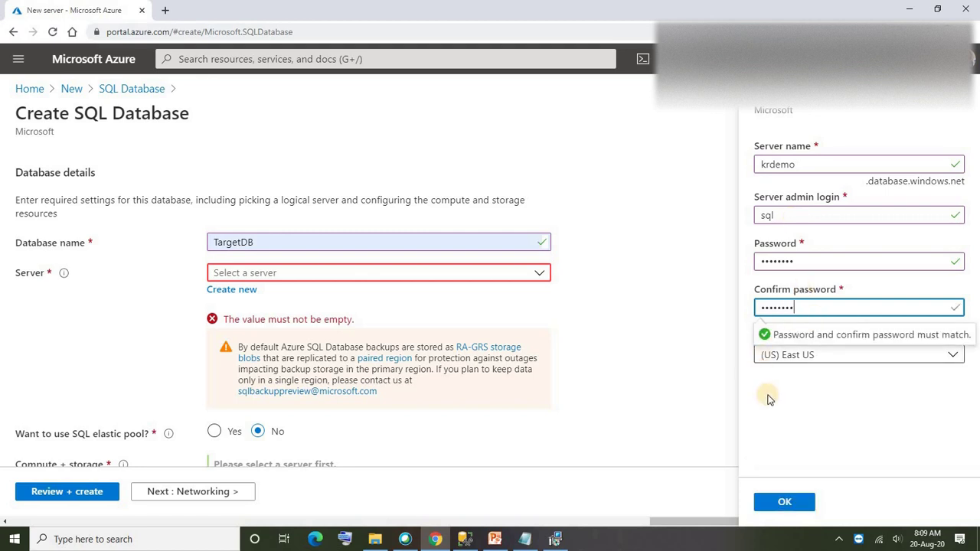
pyautogui.press('Return')
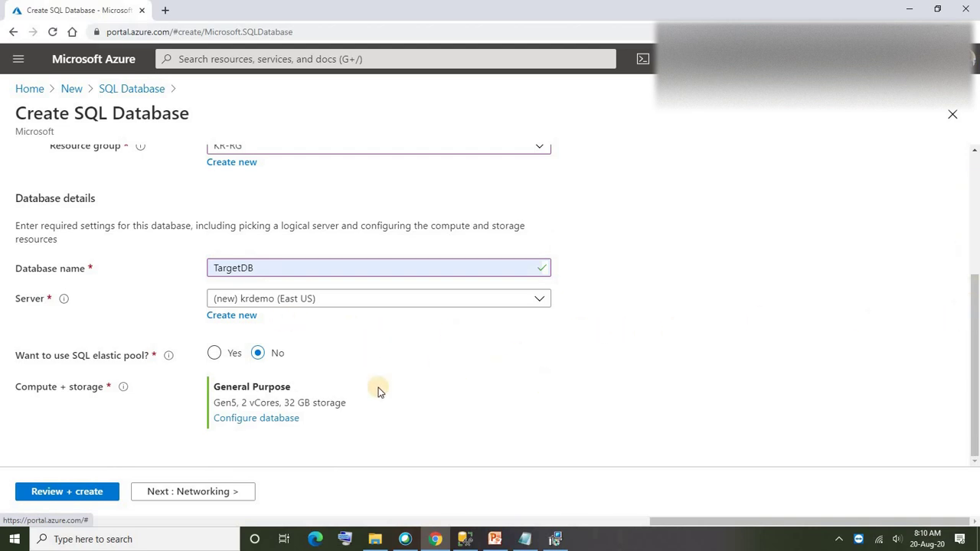
# Set TargetDB compute and storage to the Basic tier with 2 GB, then review it
pyautogui.click(240, 421)
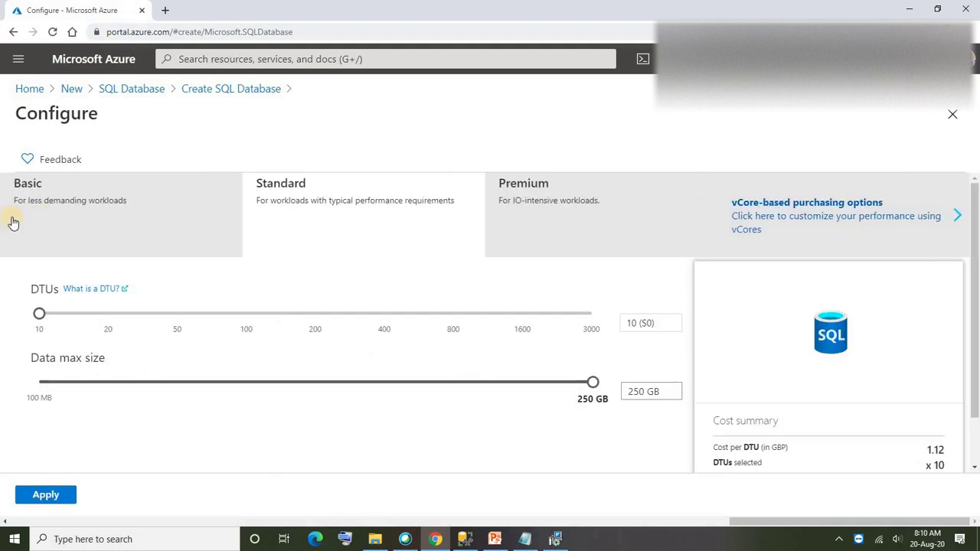
pyautogui.click(48, 217)
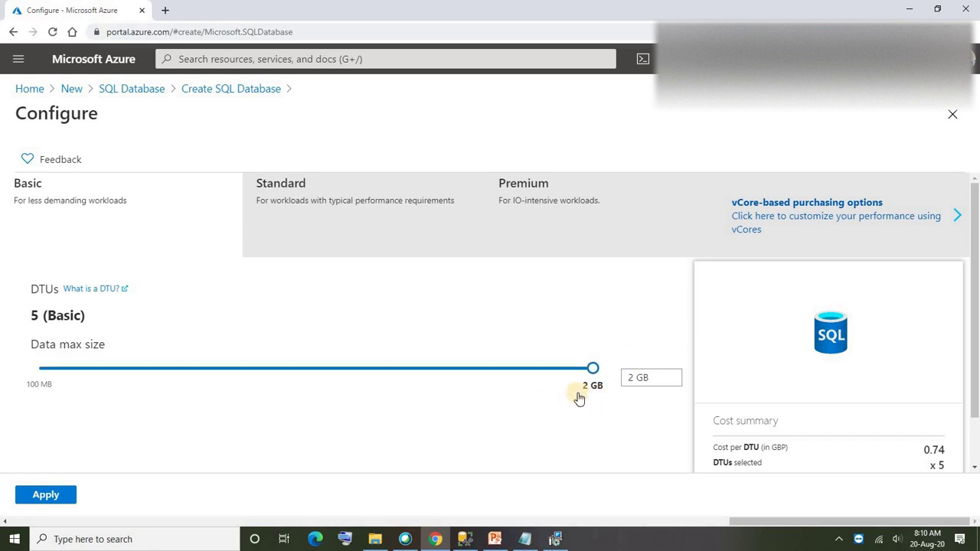
pyautogui.click(37, 497)
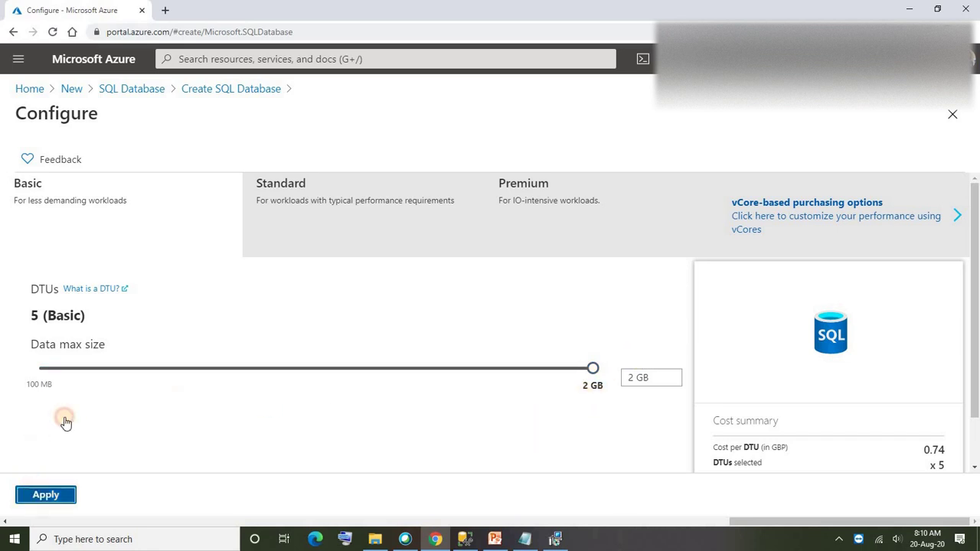
pyautogui.click(53, 491)
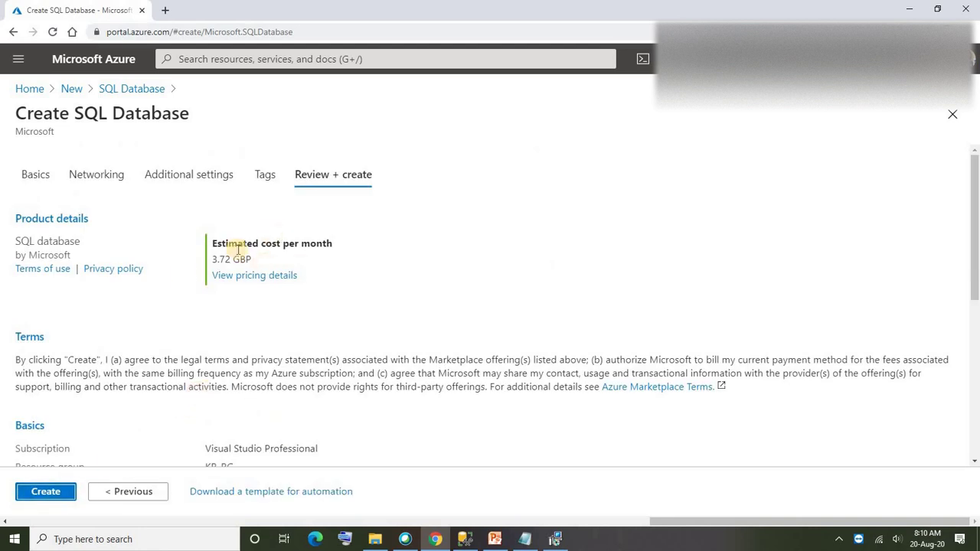
# Submit the new SQL database and server for deployment, then bring the Integration Runtime installer forward
pyautogui.scroll(-5, 146, 337)
pyautogui.scroll(5, 131, 351)
pyautogui.click(57, 491)
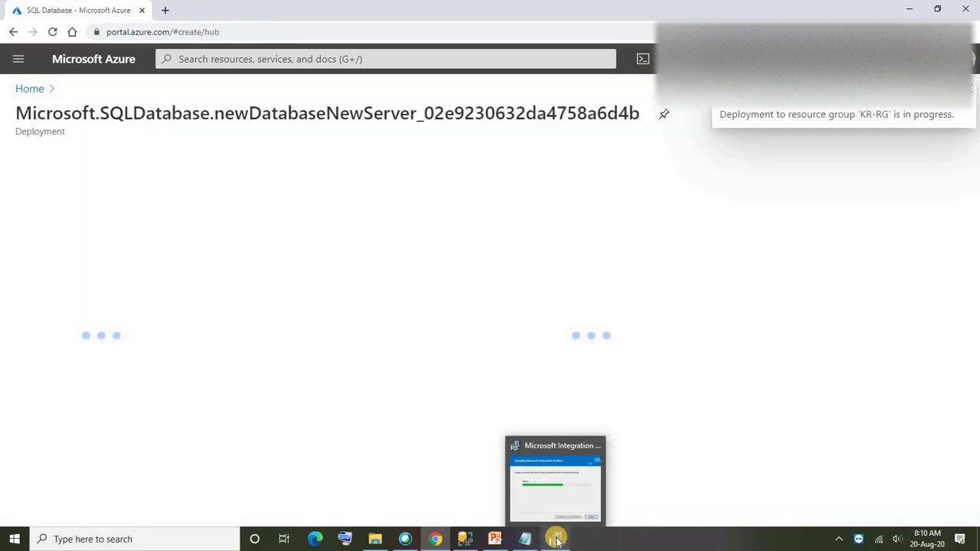
pyautogui.click(557, 540)
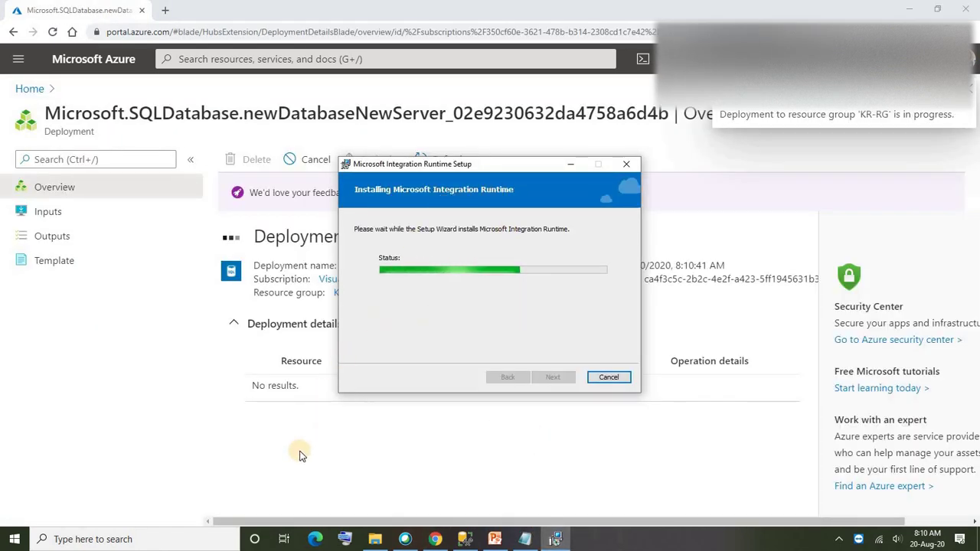
# Bring the Azure Portal browser back in front of the Integration Runtime installer
pyautogui.click(306, 452)
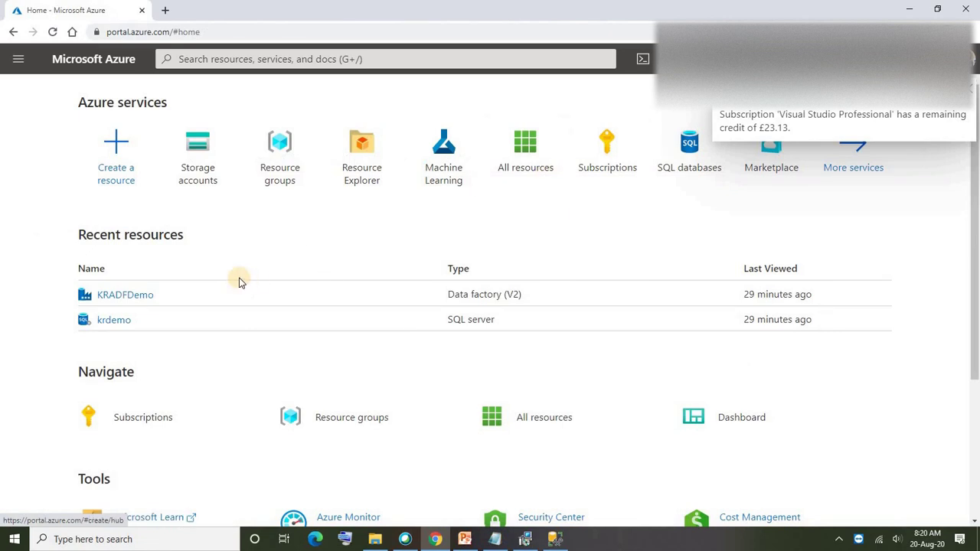
# Open the krdemo SQL server, confirm its SQL databases list is empty, and reopen krdemo from Home
pyautogui.click(119, 321)
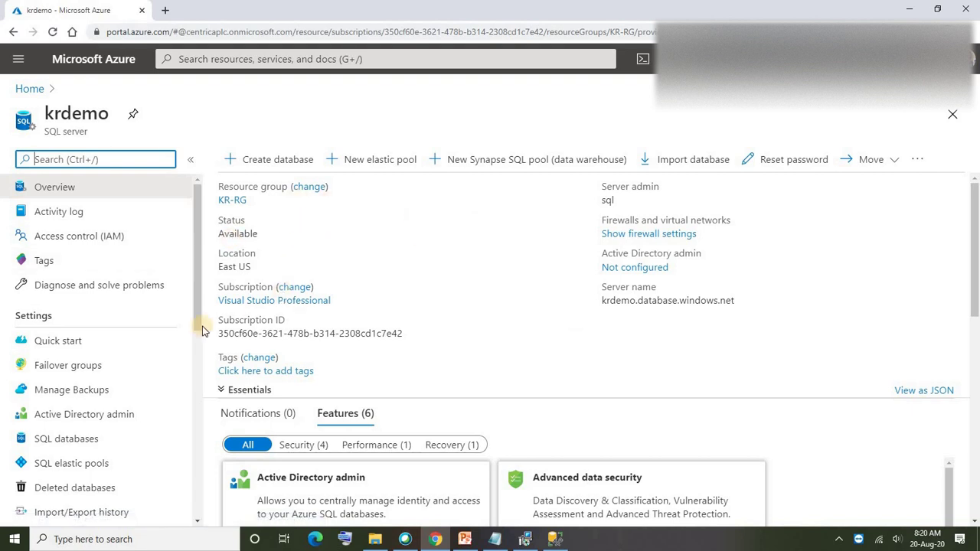
pyautogui.scroll(-3, 101, 368)
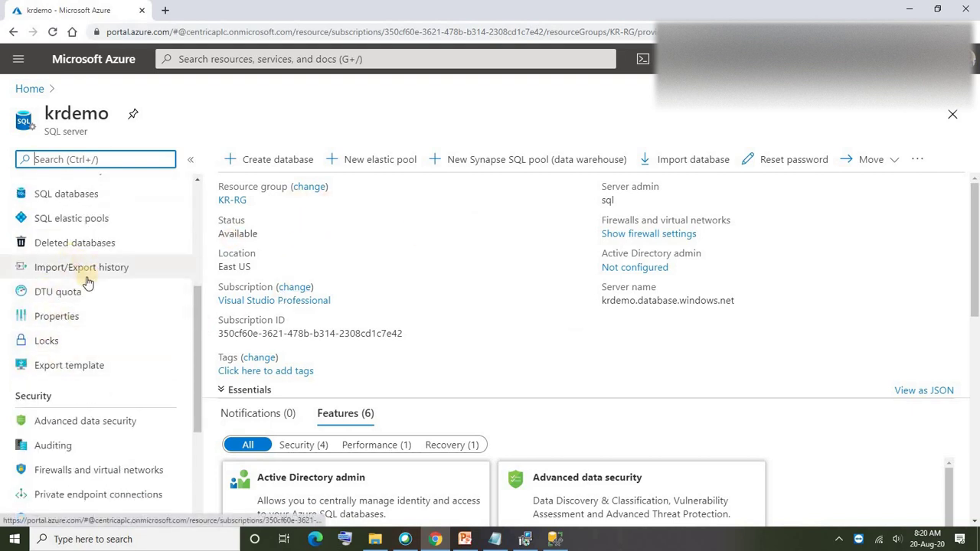
pyautogui.scroll(-1, 82, 386)
pyautogui.scroll(3, 61, 385)
pyautogui.click(61, 379)
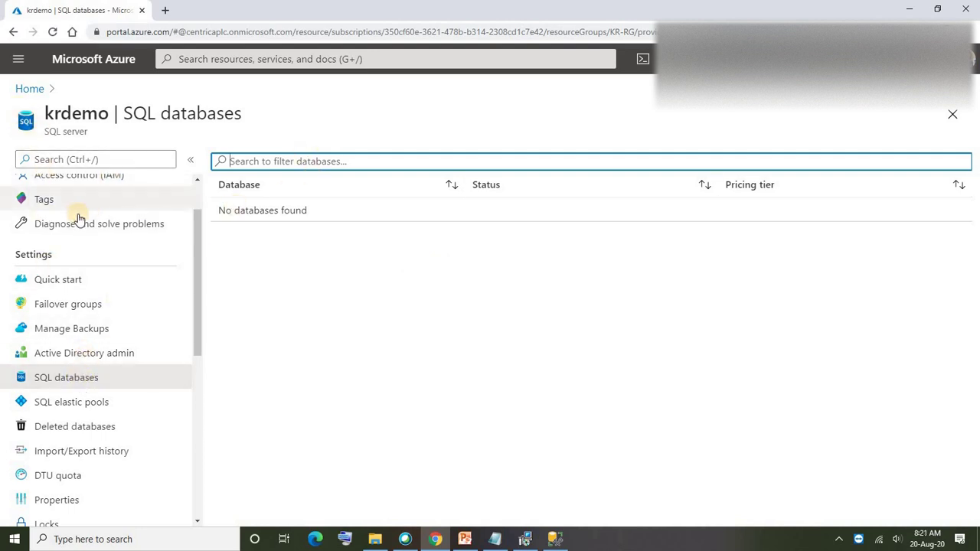
pyautogui.scroll(1, 79, 219)
pyautogui.click(30, 88)
pyautogui.click(114, 294)
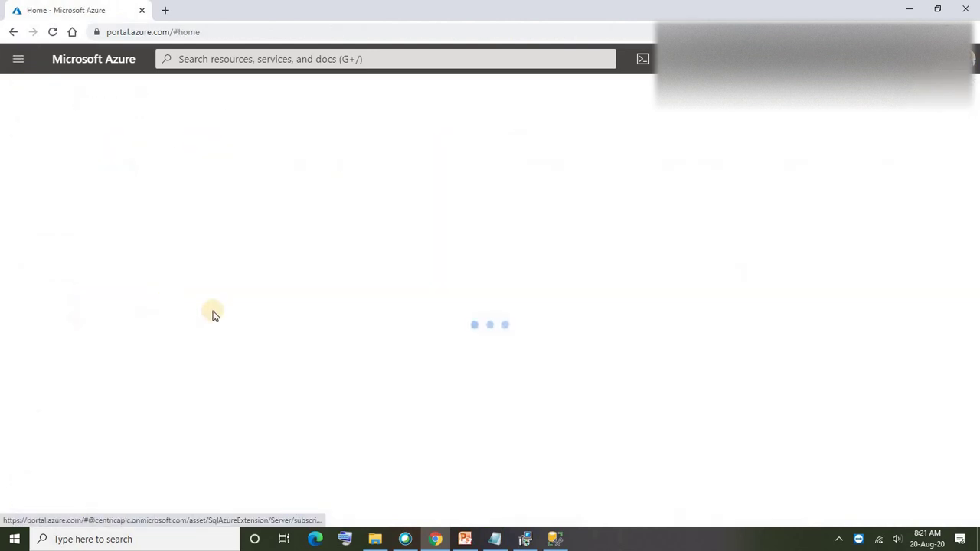
# Create the TargetDB database on the existing krdemo server, reviewing Additional settings before creating
pyautogui.click(266, 159)
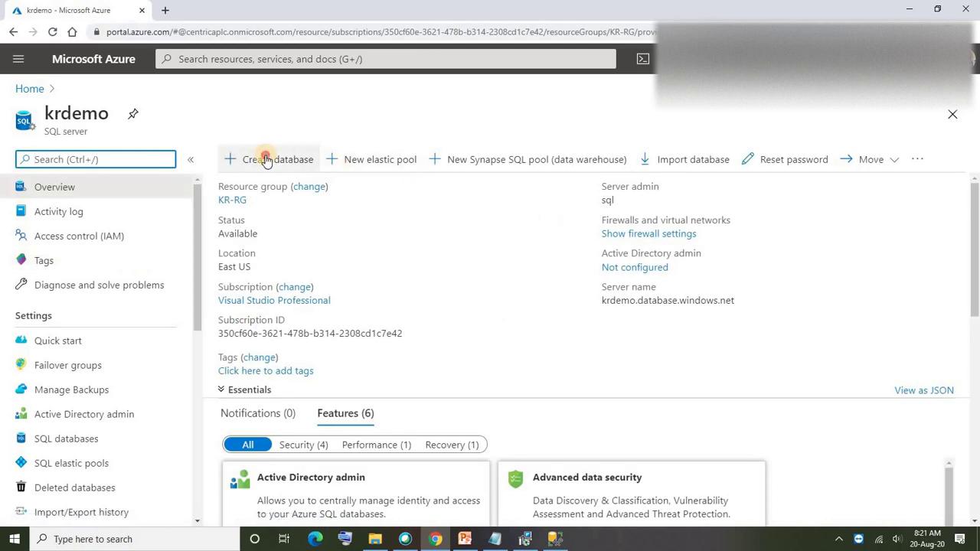
pyautogui.click(280, 159)
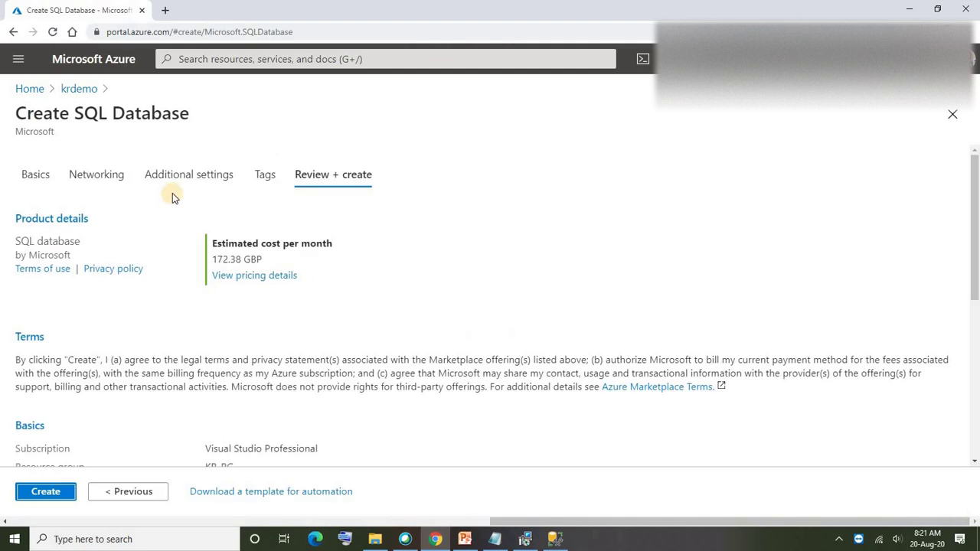
pyautogui.click(168, 176)
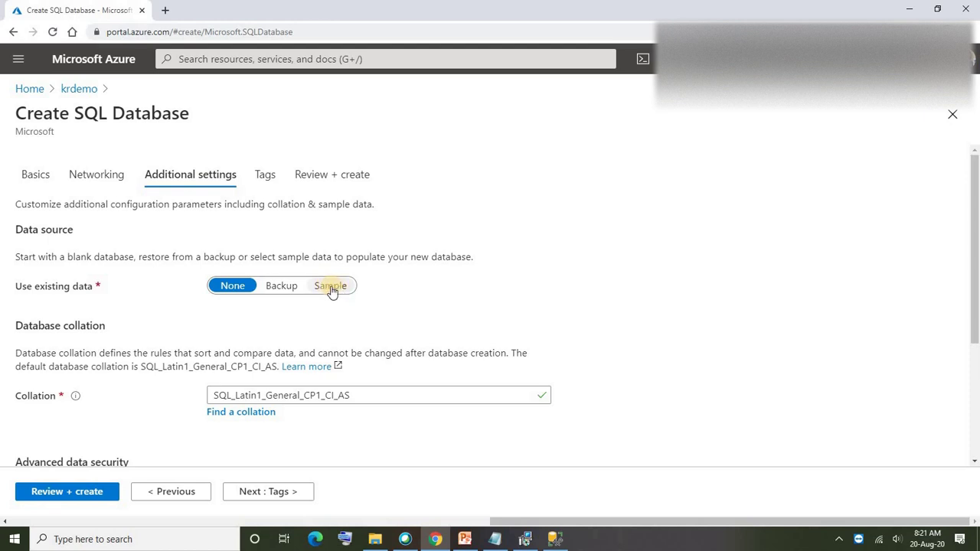
pyautogui.click(59, 491)
pyautogui.scroll(-4, 68, 446)
pyautogui.click(45, 491)
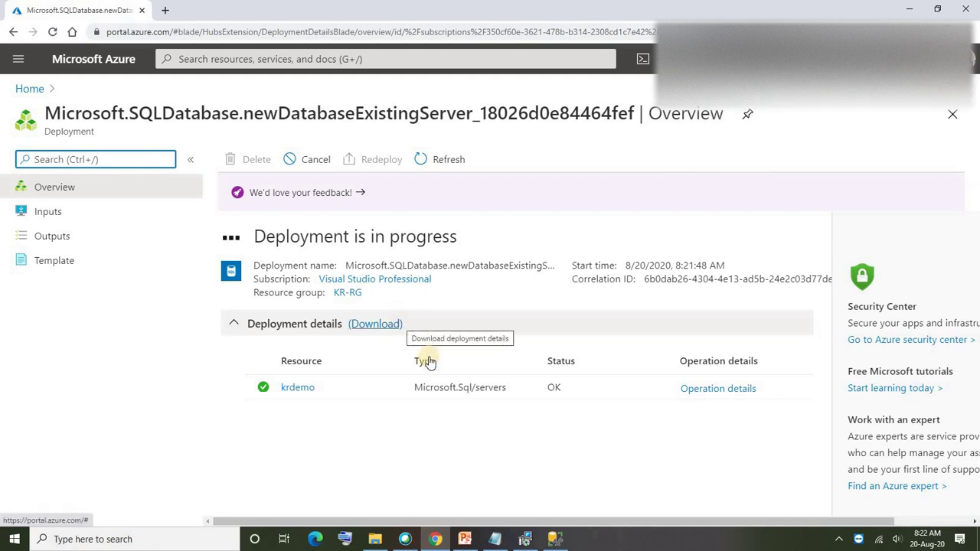
# Finish the Integration Runtime setup wizard and return to the browser
pyautogui.click(533, 541)
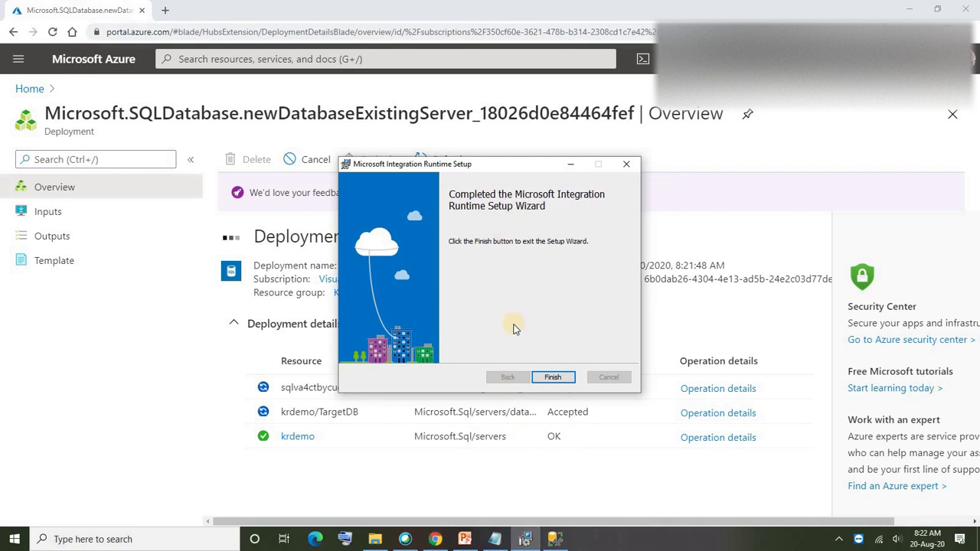
pyautogui.click(548, 379)
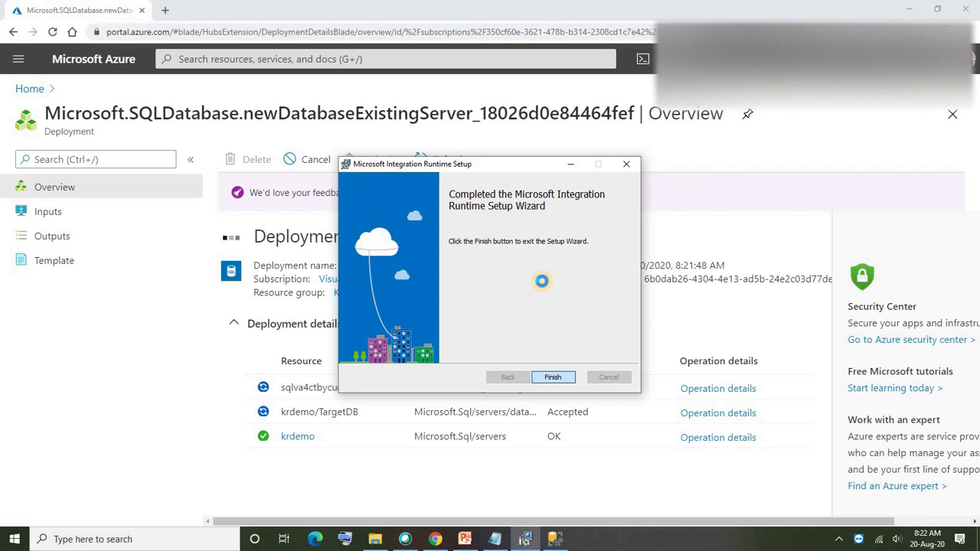
pyautogui.click(557, 380)
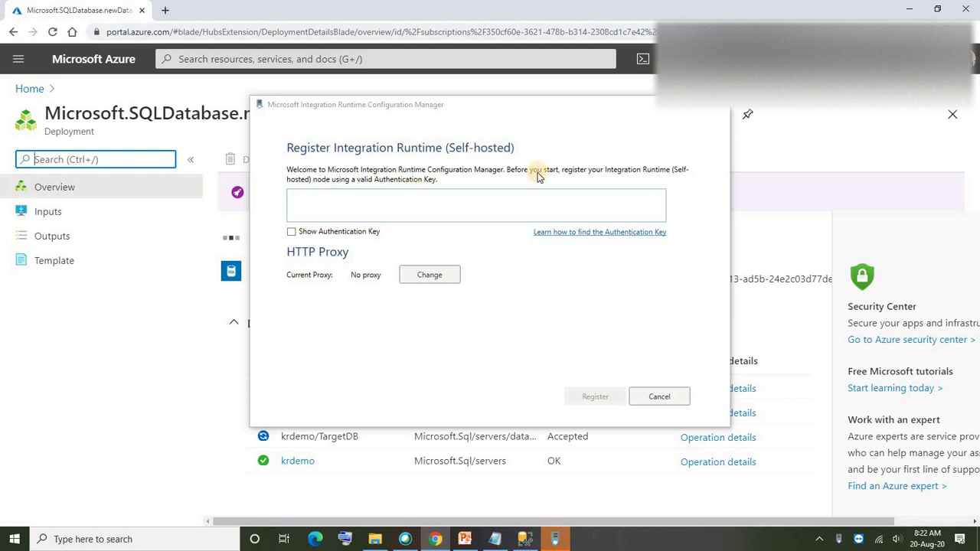
pyautogui.click(818, 146)
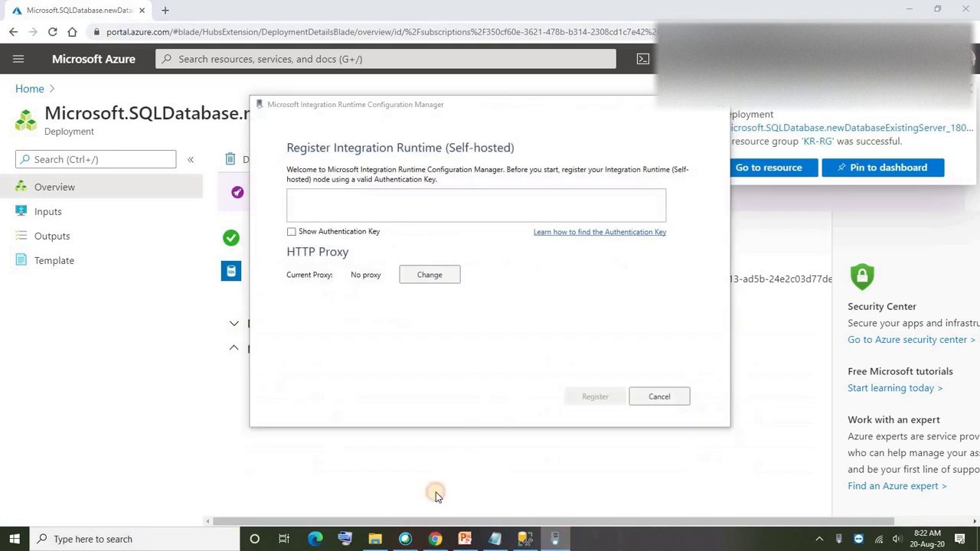
# Open the deployed TargetDB database and copy its server name, krdemo.database.windows.net
pyautogui.click(436, 492)
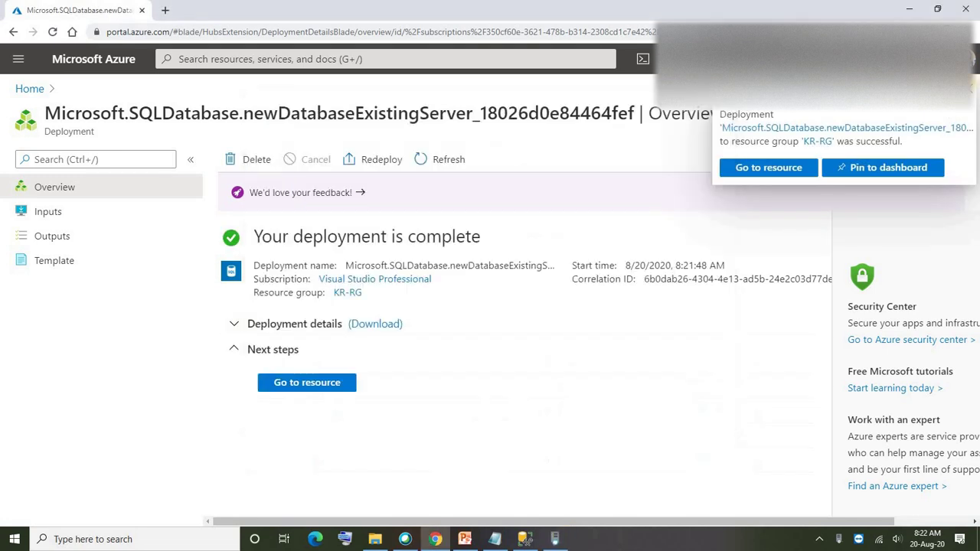
pyautogui.click(306, 383)
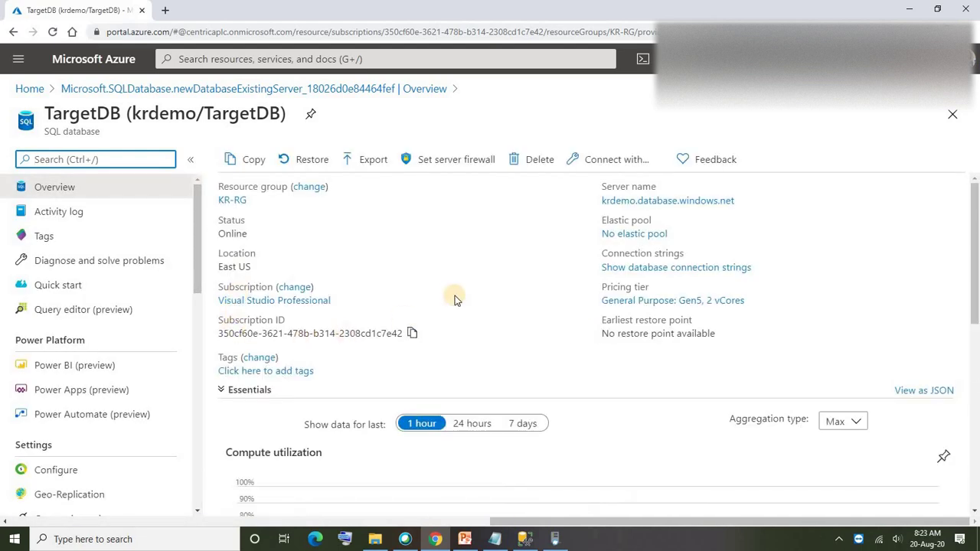
pyautogui.moveTo(617, 204)
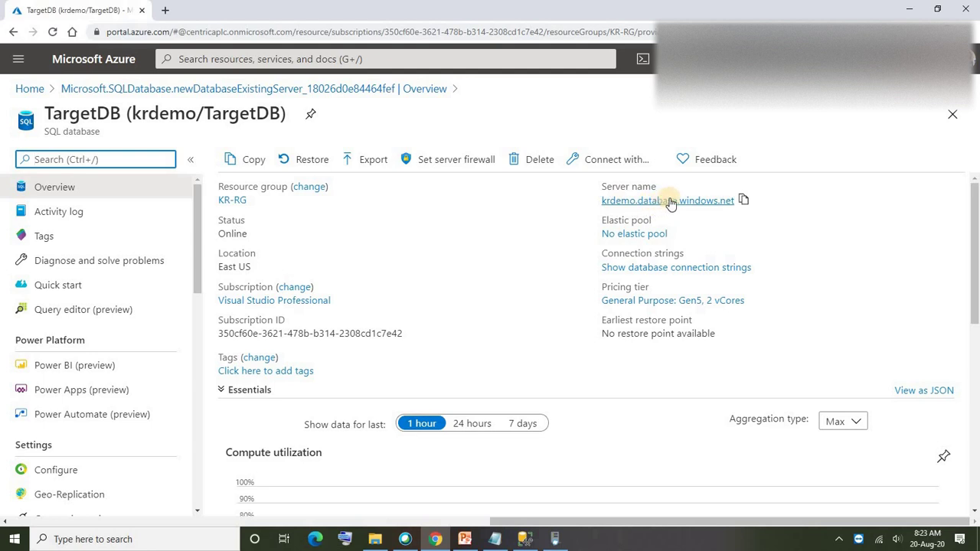
pyautogui.click(743, 203)
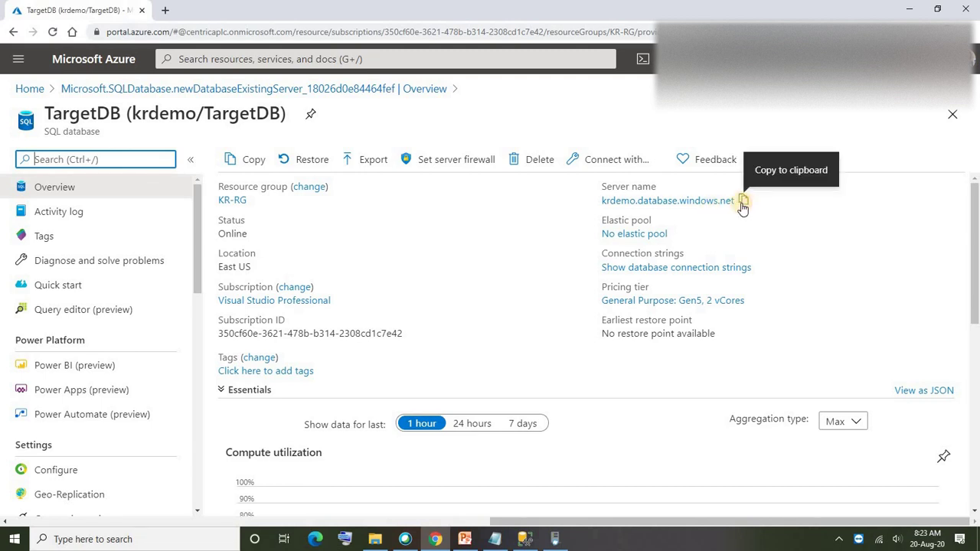
pyautogui.click(523, 539)
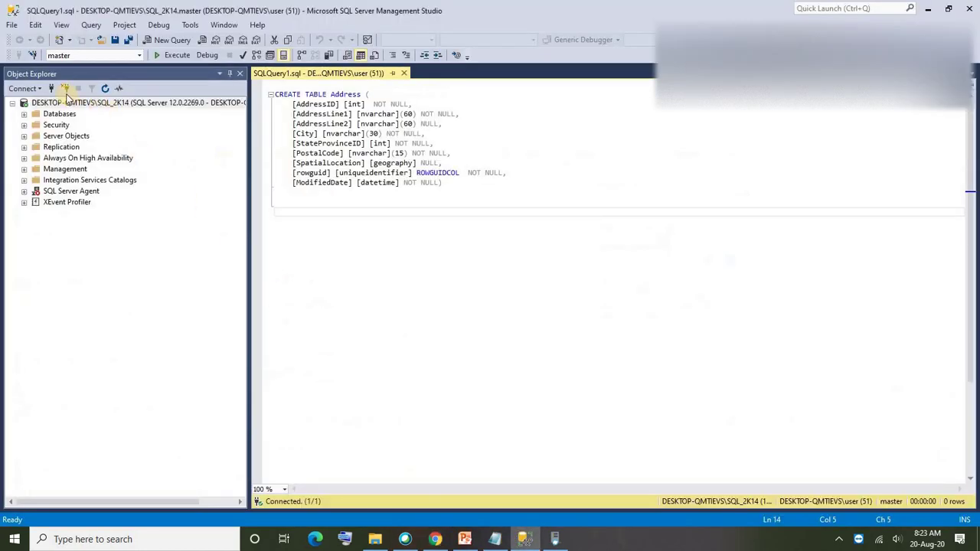
# Connect to krdemo.database.windows.net using SQL Server Authentication with the login and password, then sign in to Azure
pyautogui.click(52, 89)
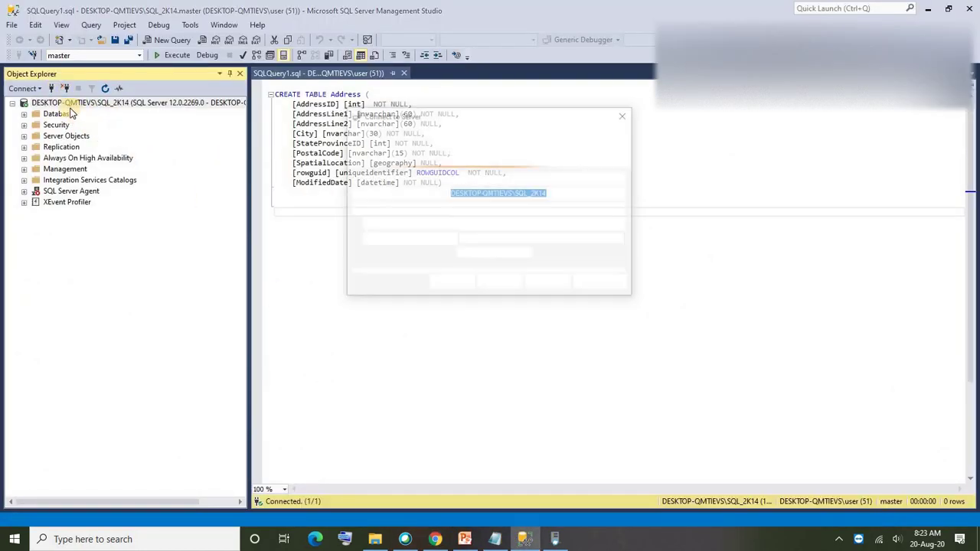
pyautogui.hotkey('ctrl', 'v')
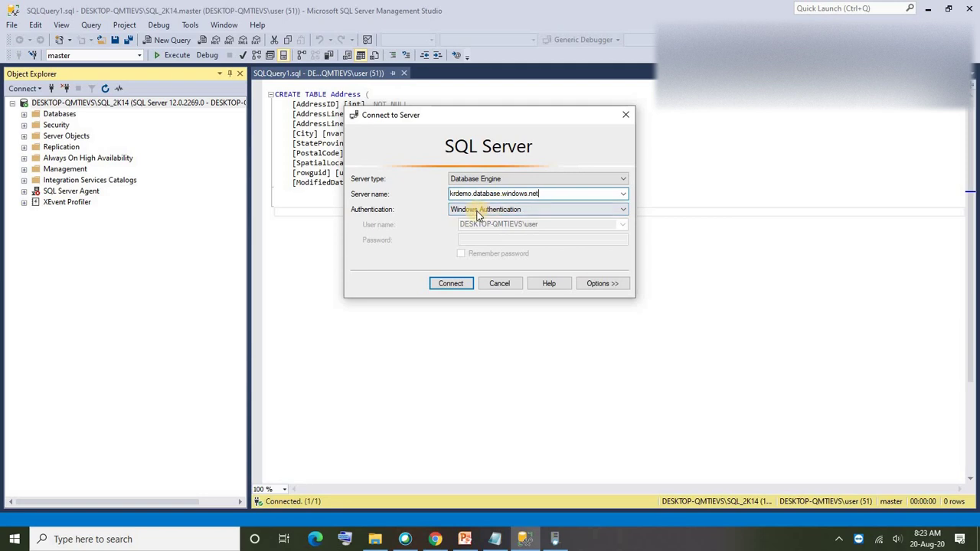
pyautogui.click(475, 210)
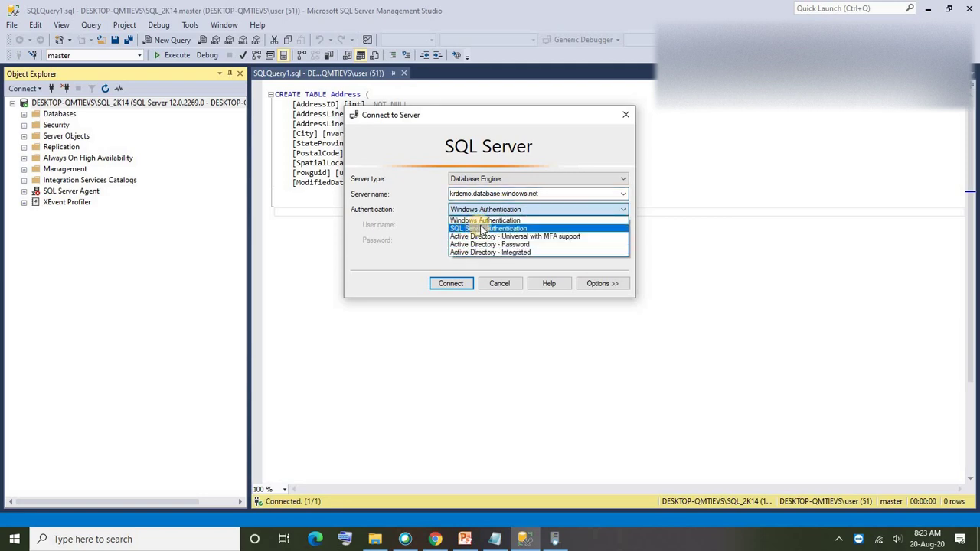
pyautogui.click(482, 228)
pyautogui.click(473, 224)
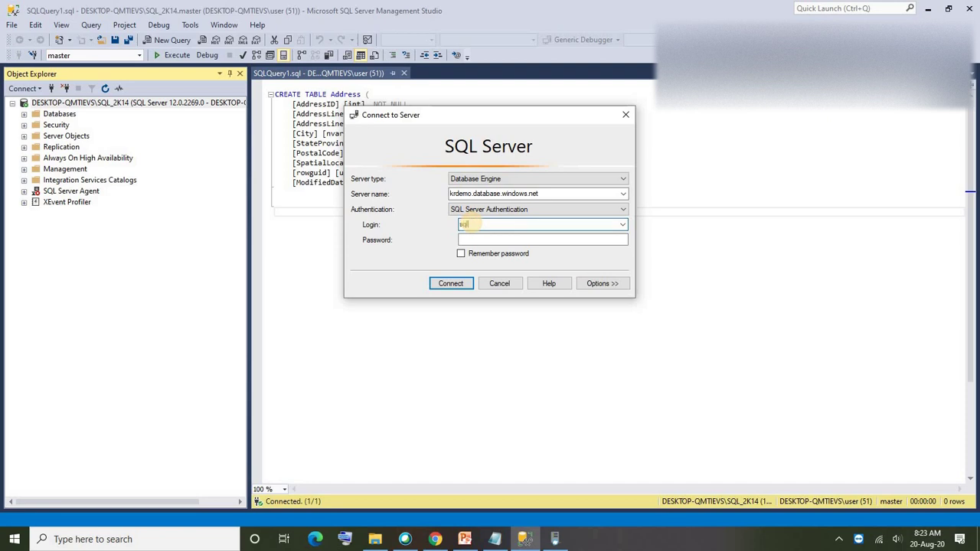
pyautogui.write('**')
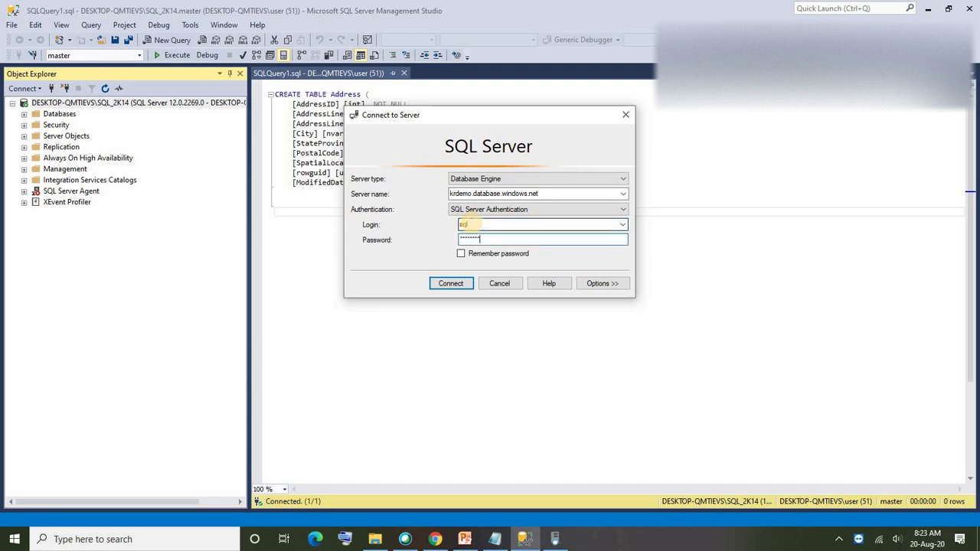
pyautogui.click(450, 285)
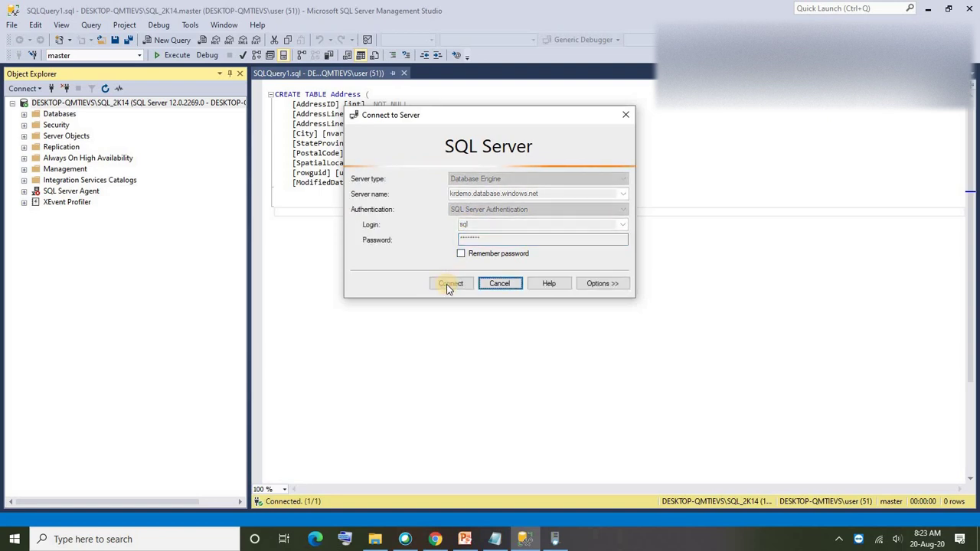
pyautogui.click(419, 185)
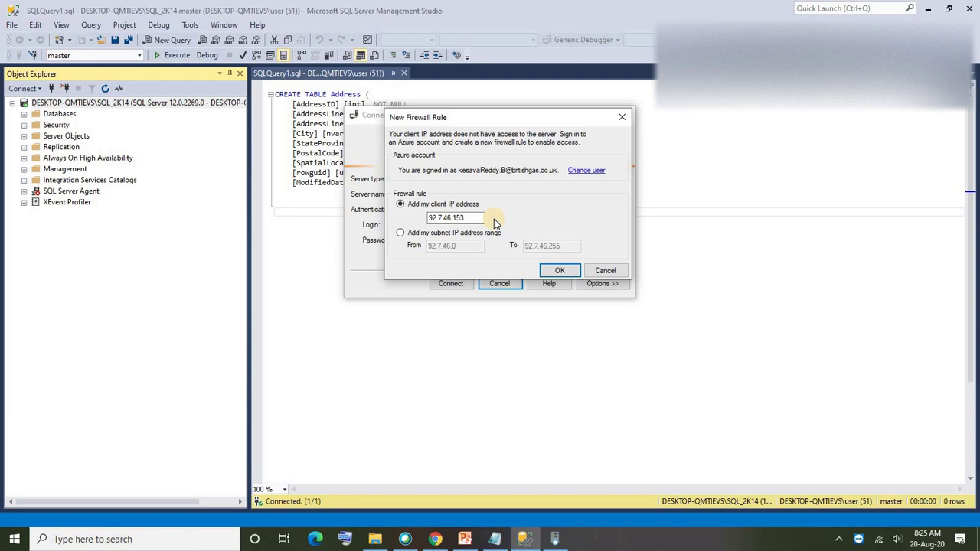
# Add a firewall rule for the detected client IP address
pyautogui.moveTo(463, 219); pyautogui.dragTo(403, 216)
pyautogui.click(473, 220)
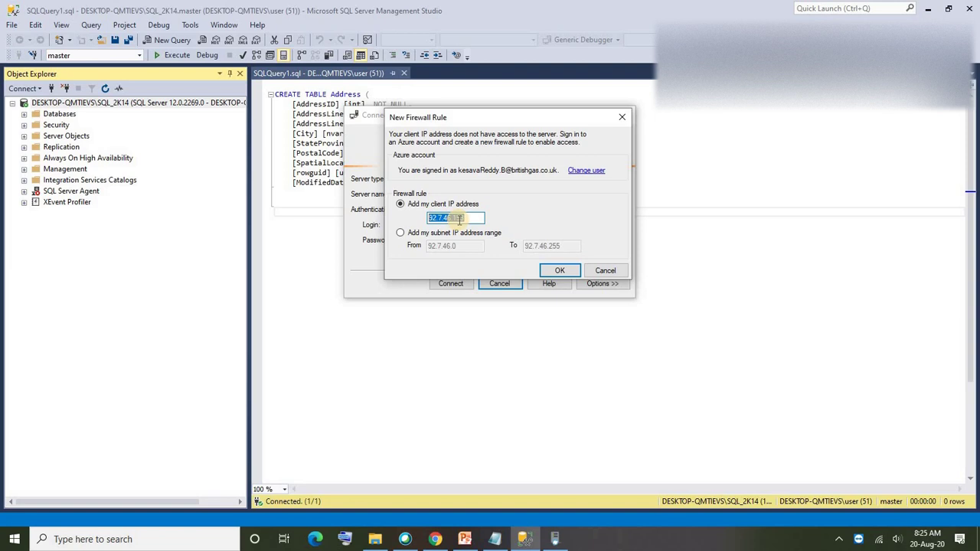
pyautogui.click(559, 271)
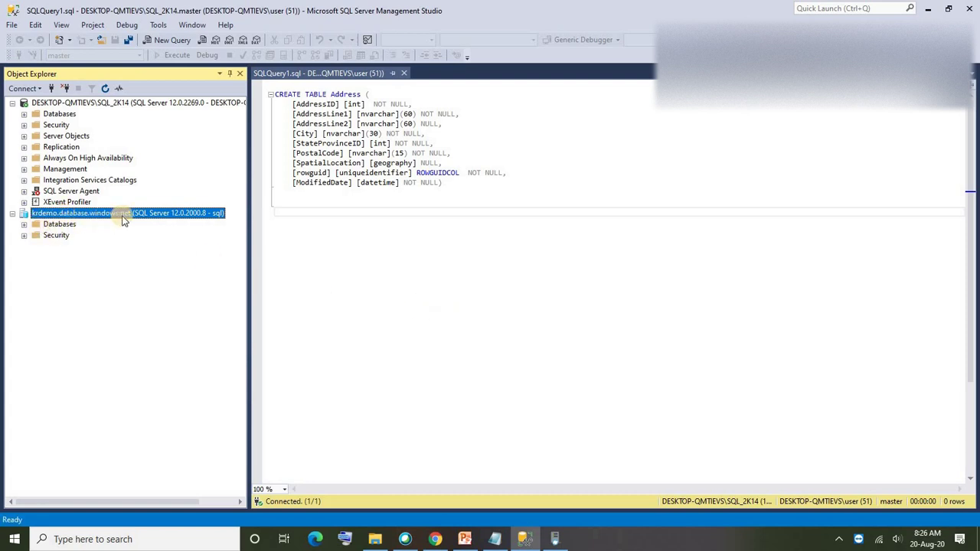
# Expand the krdemo server's TargetDB database and open a new query on it
pyautogui.click(24, 224)
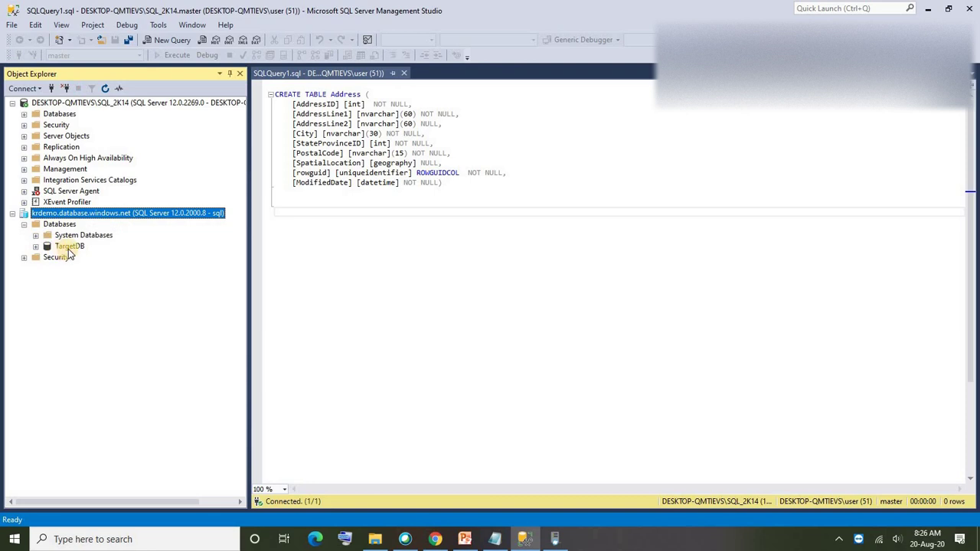
pyautogui.click(69, 247)
pyautogui.click(36, 246)
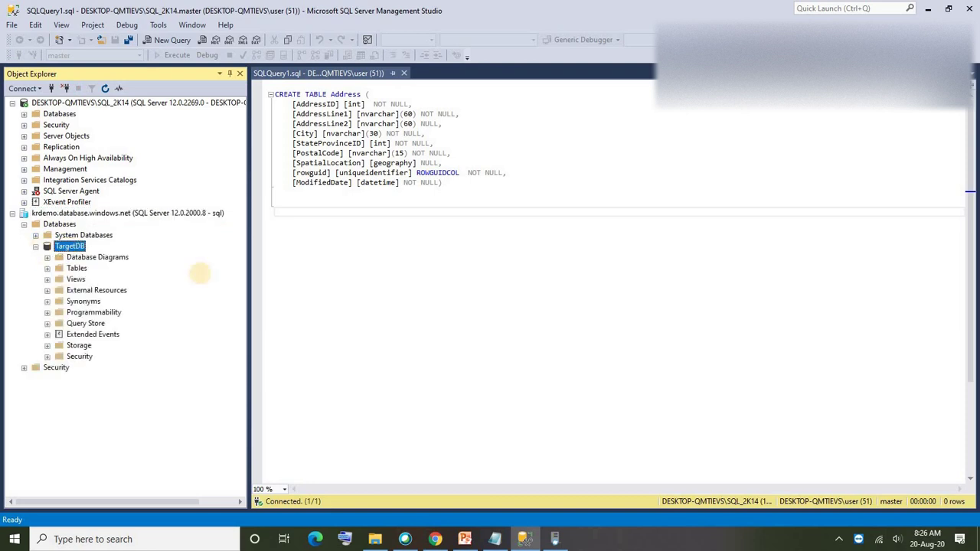
pyautogui.click(173, 40)
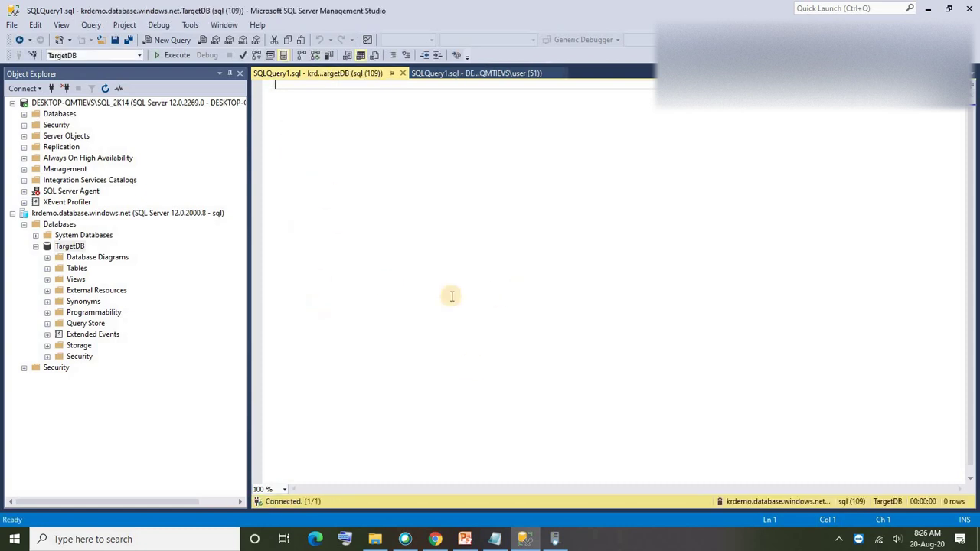
# Copy the CREATE TABLE Address script from the local server query into the TargetDB query
pyautogui.click(435, 71)
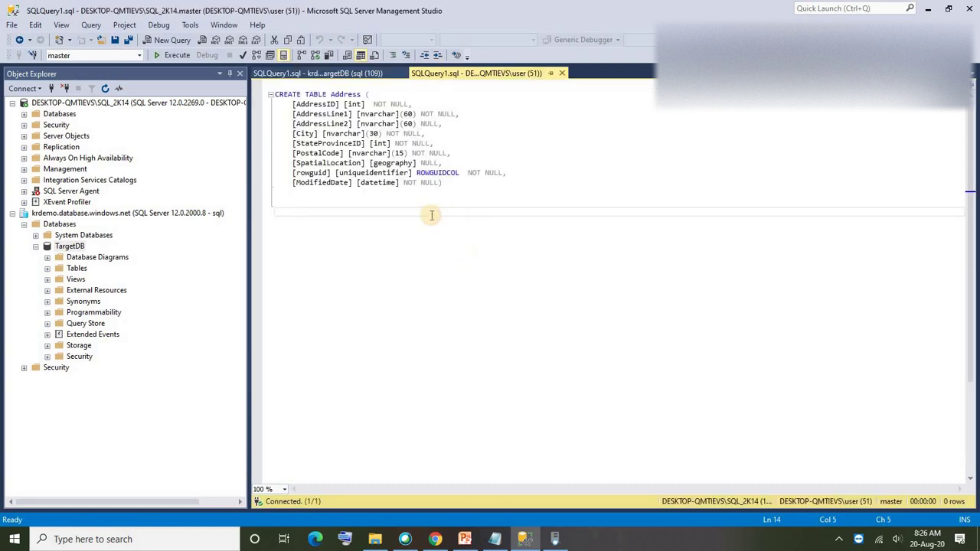
pyautogui.click(463, 194)
pyautogui.keyDown('shift'); pyautogui.click(277, 92); pyautogui.keyUp('shift')
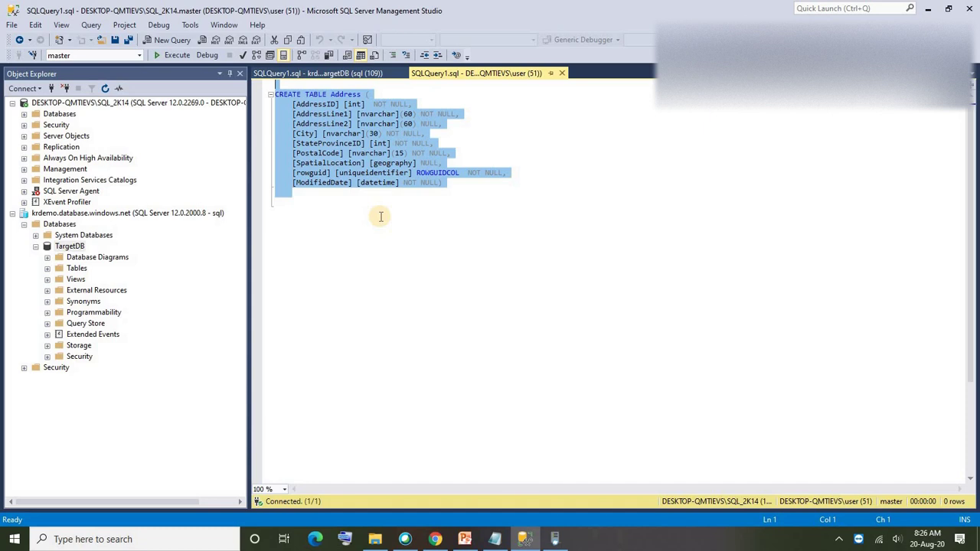
pyautogui.moveTo(443, 195); pyautogui.dragTo(276, 94)
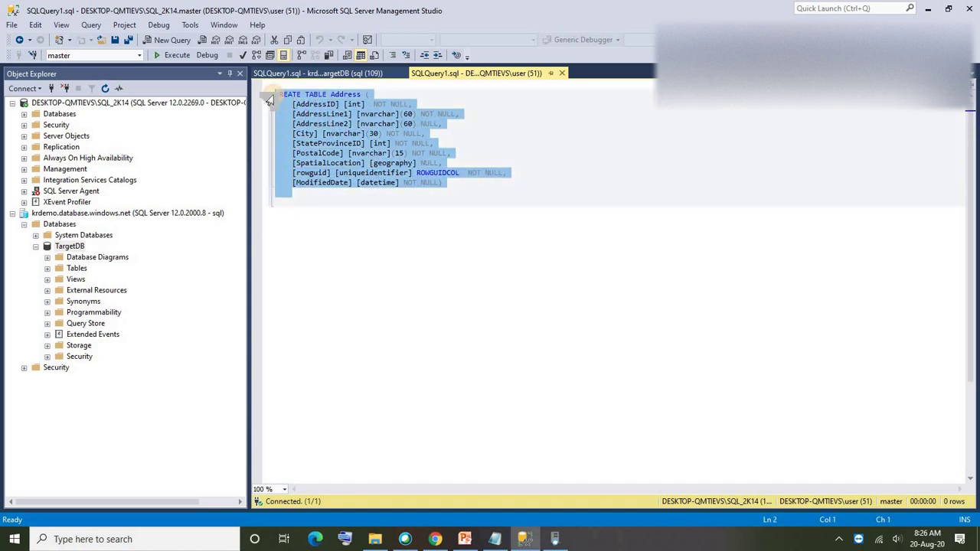
pyautogui.moveTo(444, 188); pyautogui.dragTo(276, 94)
pyautogui.hotkey('ctrl', 'c')
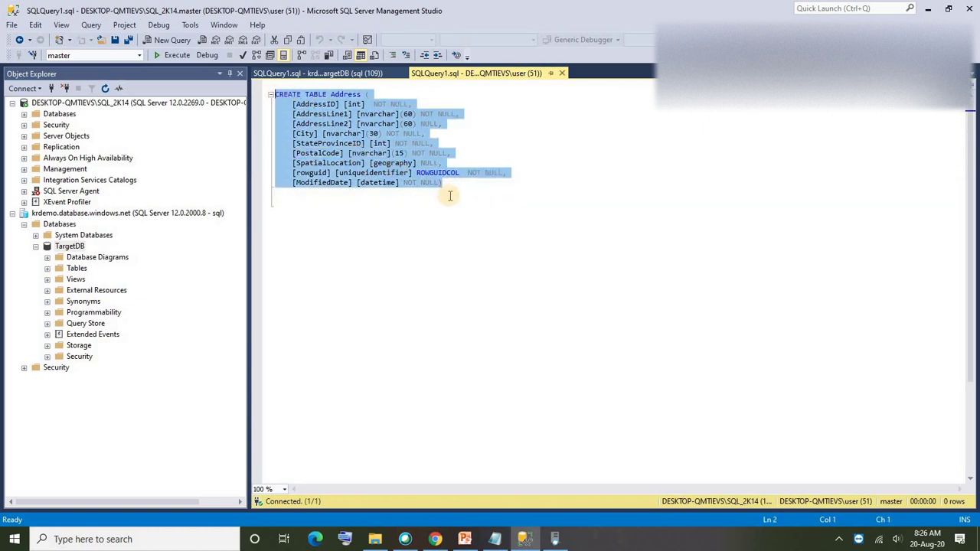
pyautogui.click(306, 73)
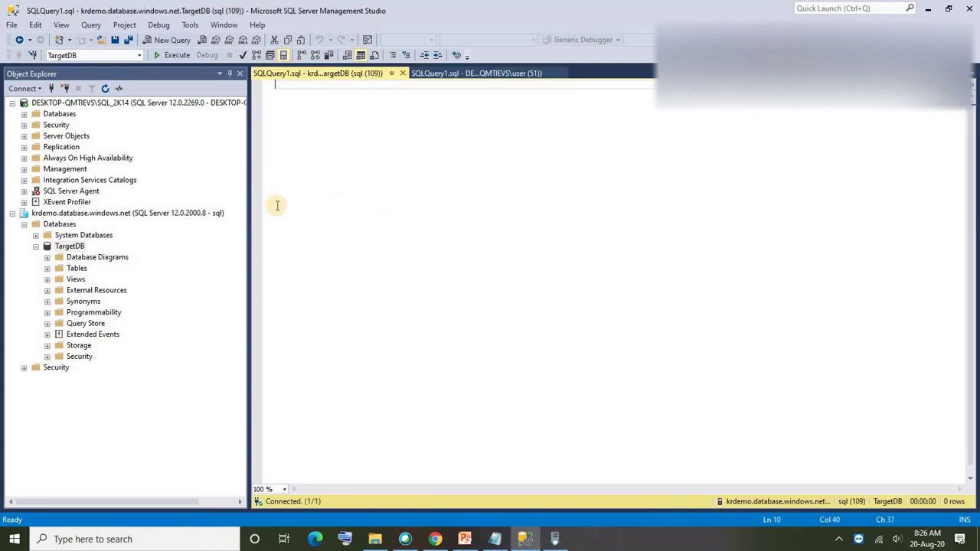
pyautogui.hotkey('ctrl', 'v')
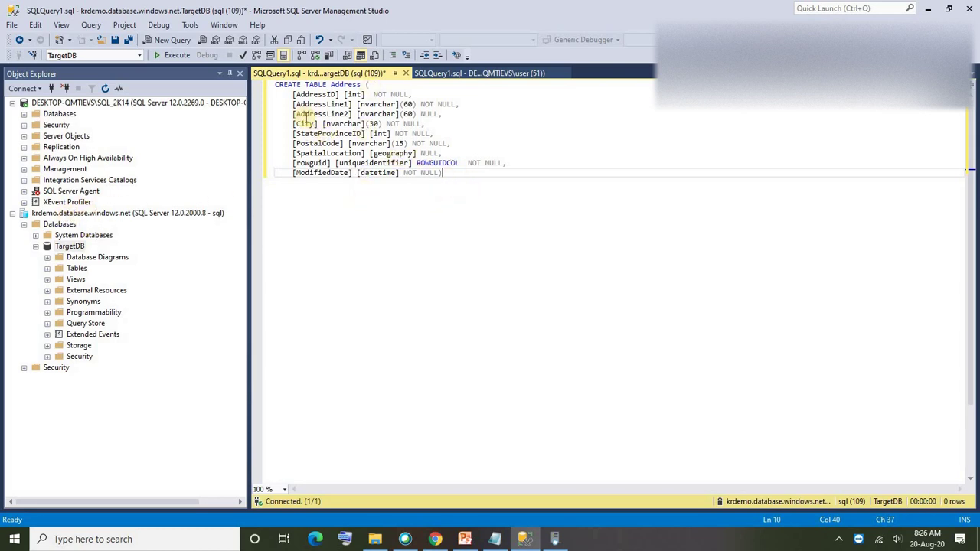
# Open TargetDB's Query editor and sign in with the SQL login password
pyautogui.click(435, 541)
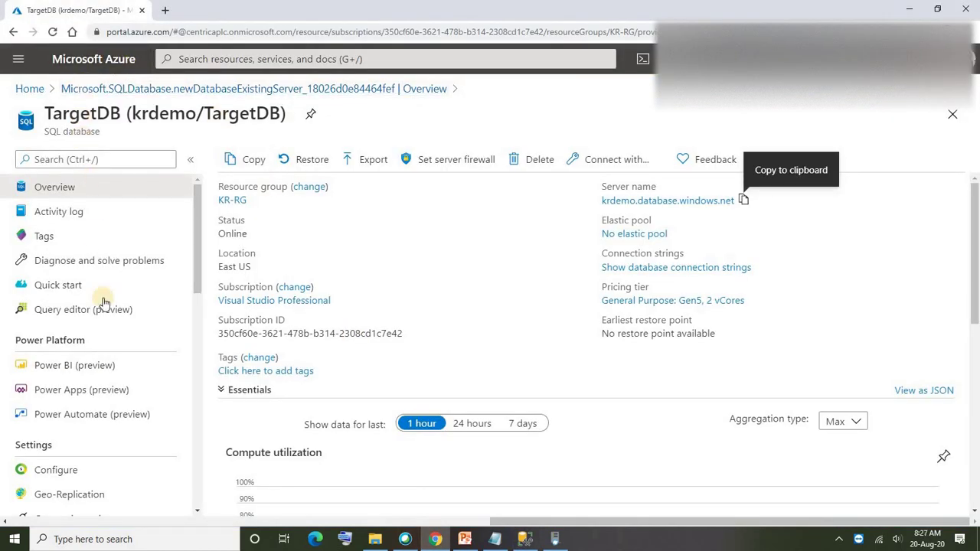
pyautogui.click(84, 309)
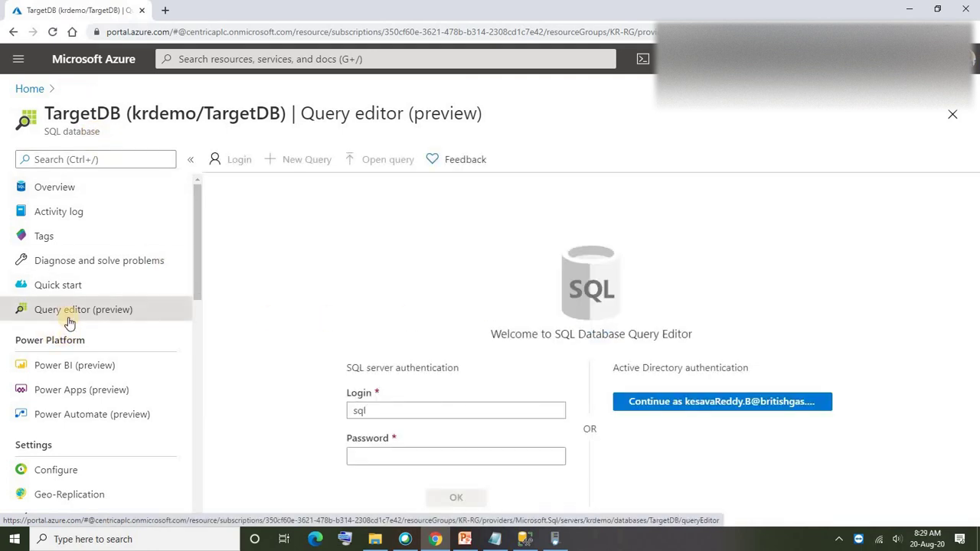
pyautogui.click(414, 459)
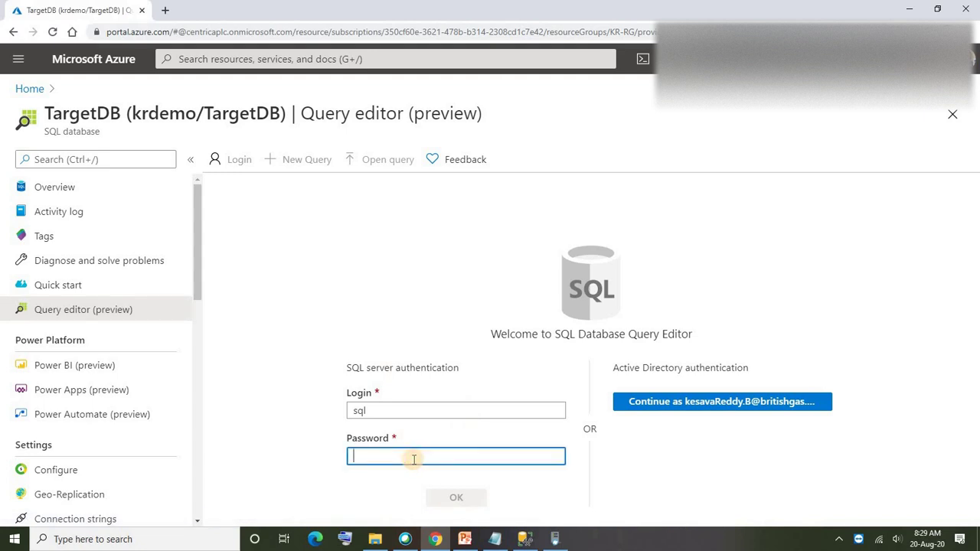
pyautogui.write('••')
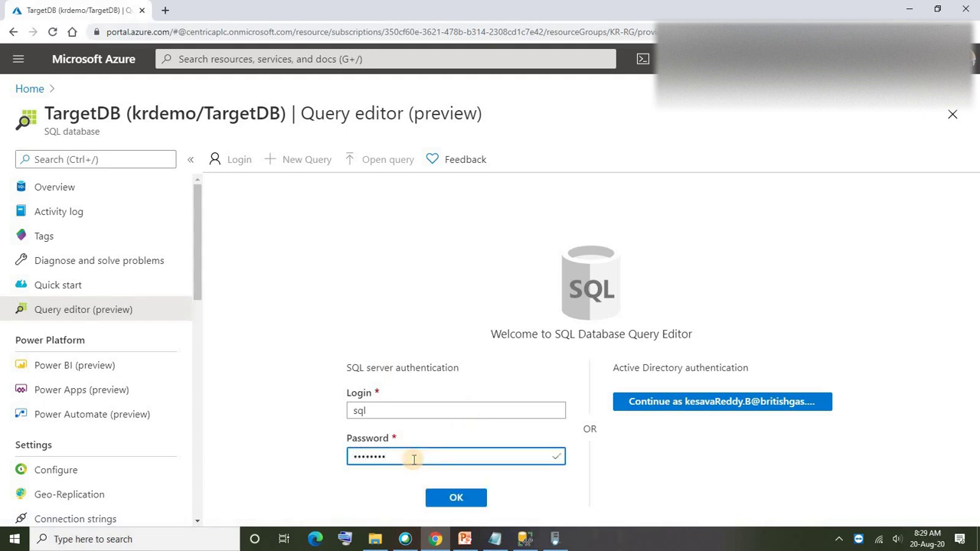
pyautogui.click(454, 498)
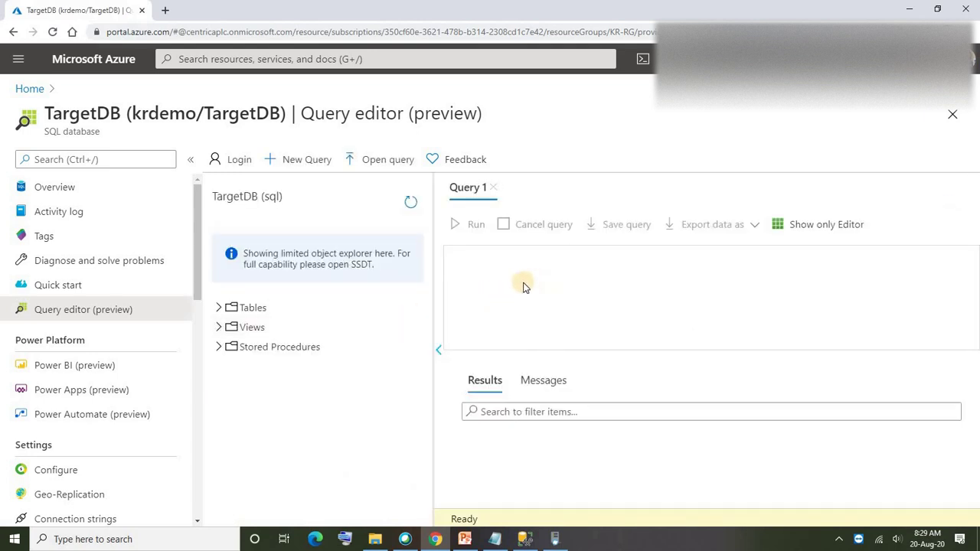
pyautogui.click(499, 251)
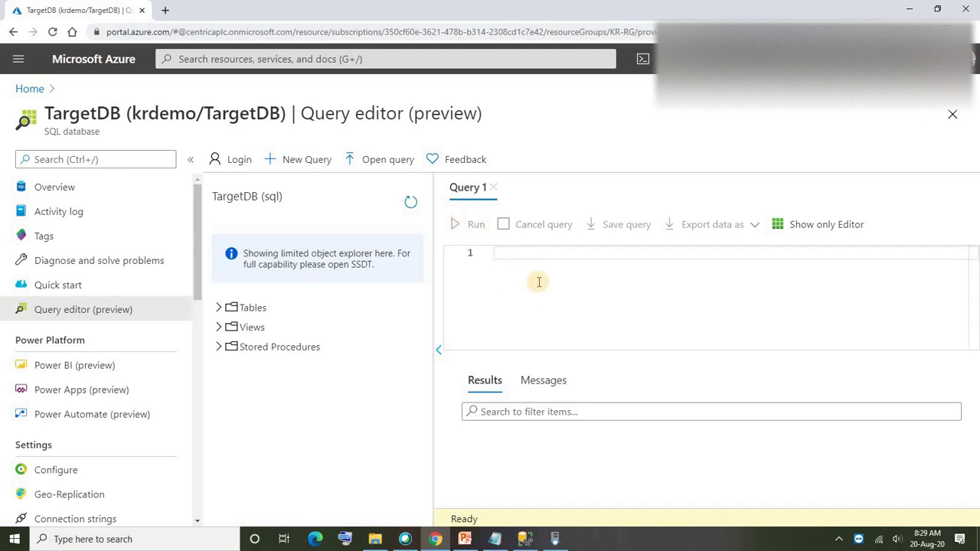
pyautogui.press('Return')
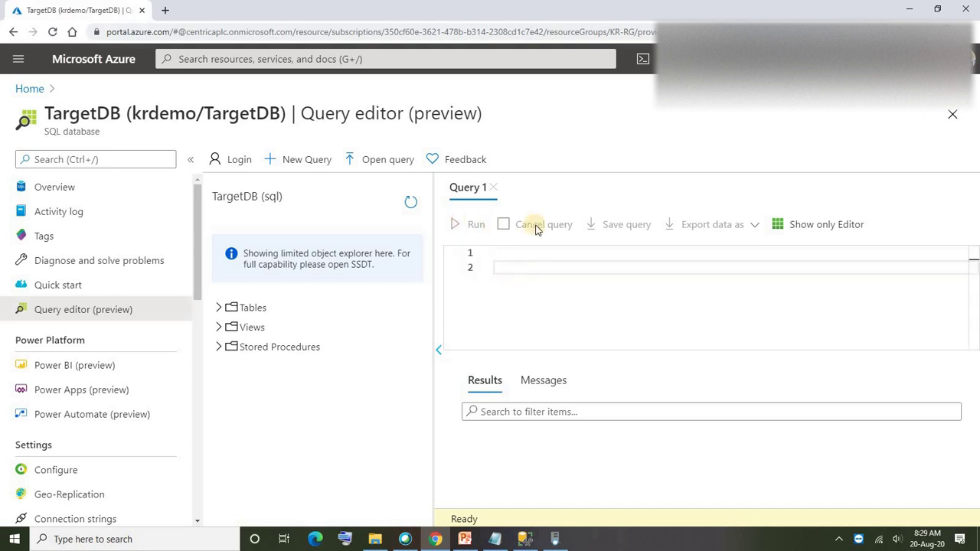
# Paste the CREATE TABLE Address script from SSMS into the query editor and run it
pyautogui.click(495, 539)
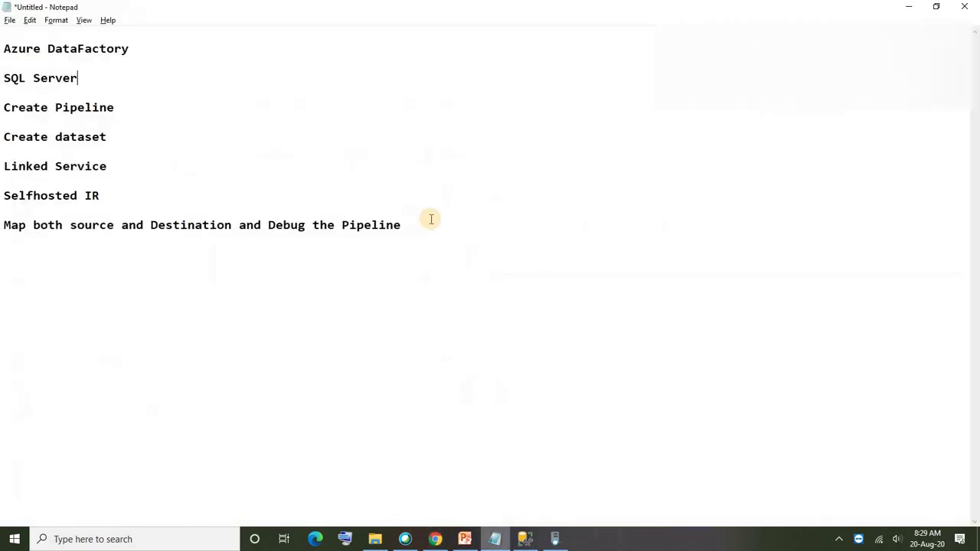
pyautogui.click(523, 540)
pyautogui.moveTo(444, 176); pyautogui.dragTo(259, 79)
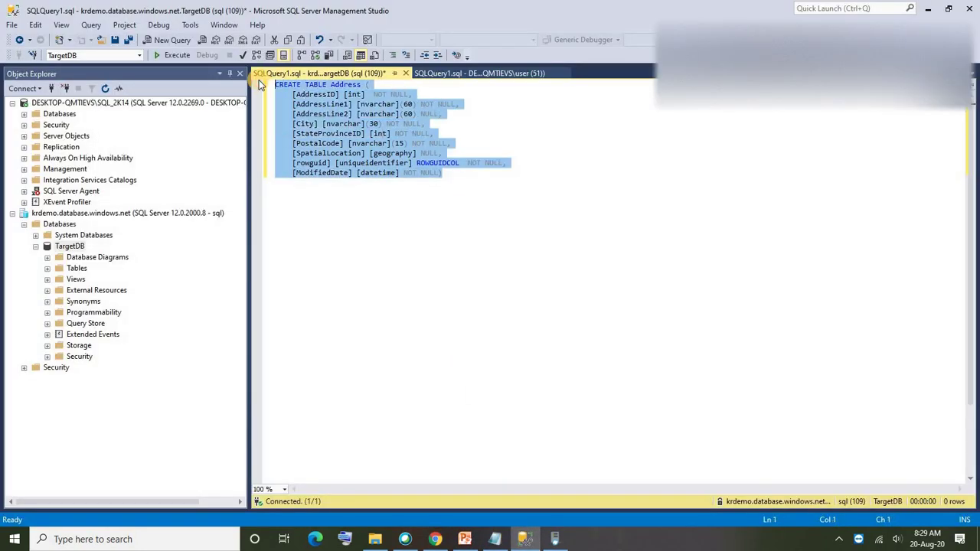
pyautogui.hotkey('alt', 'Tab')
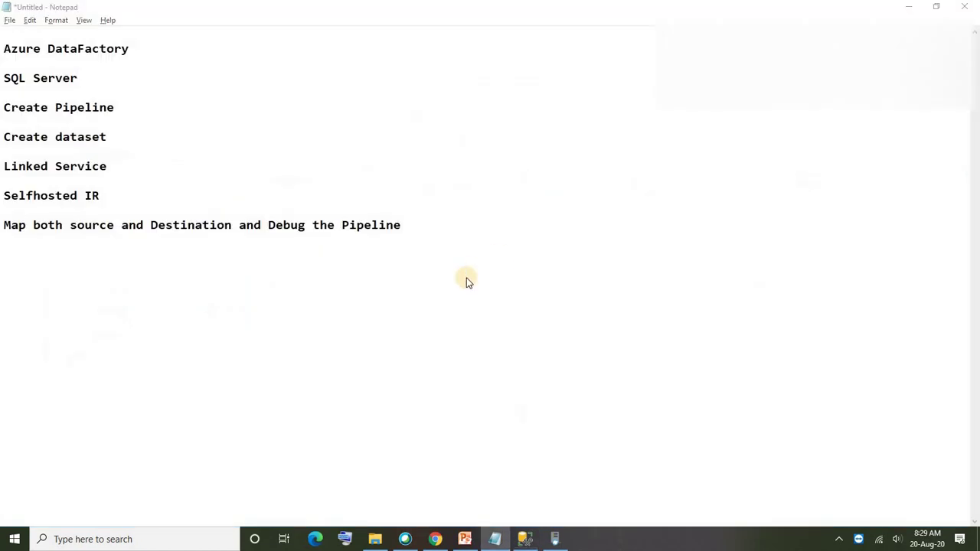
pyautogui.hotkey('alt', 'Tab')
pyautogui.press('Tab')
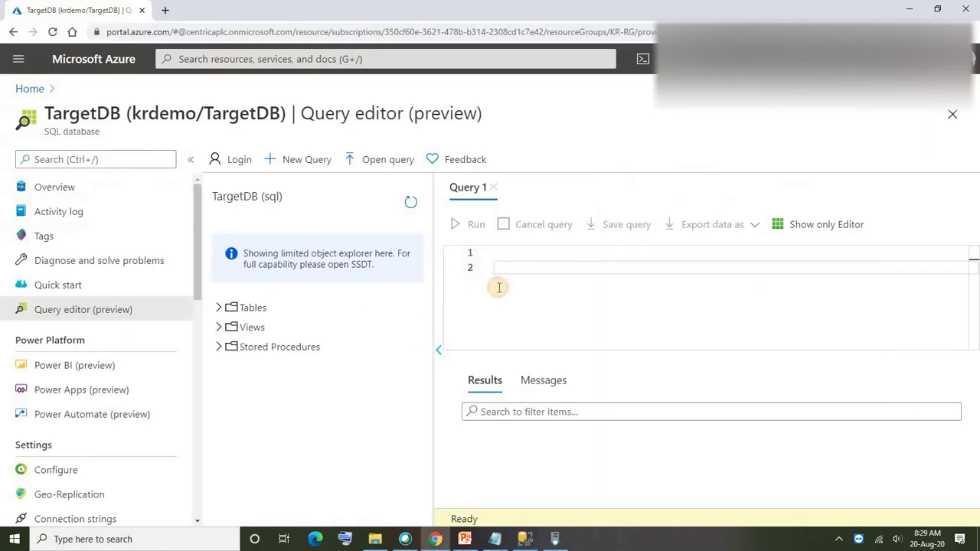
pyautogui.hotkey('ctrl', 'v')
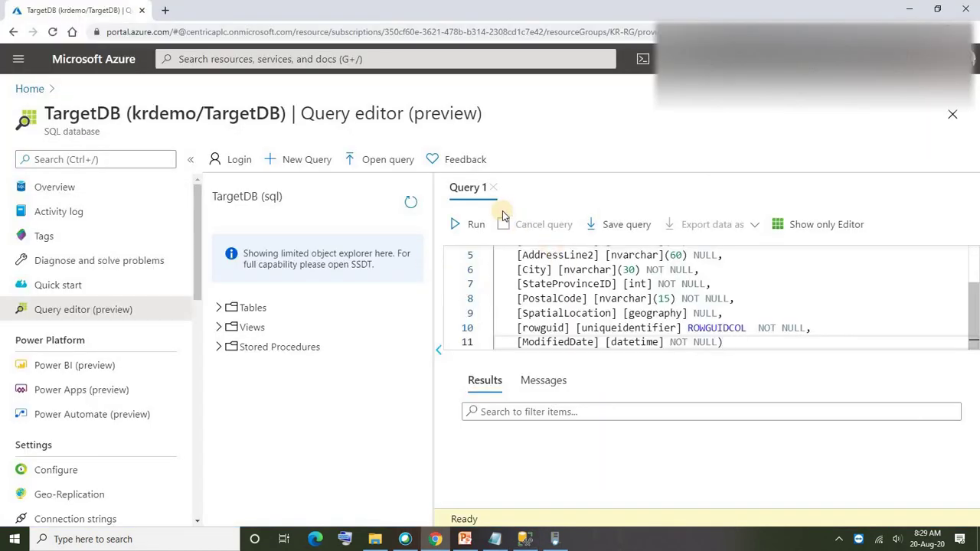
pyautogui.click(474, 226)
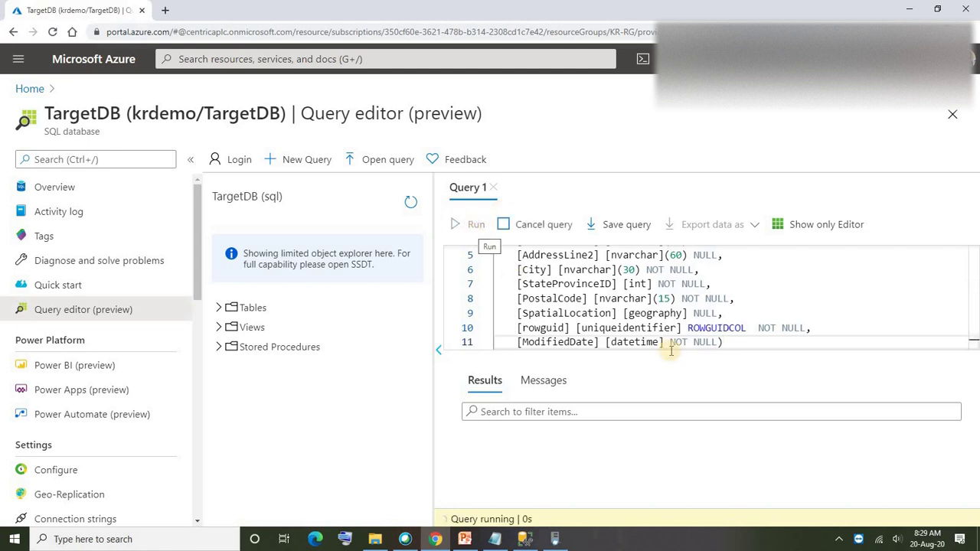
# Run a SELECT listing all Address rows, then return Home discarding the unsaved query
pyautogui.click(792, 298)
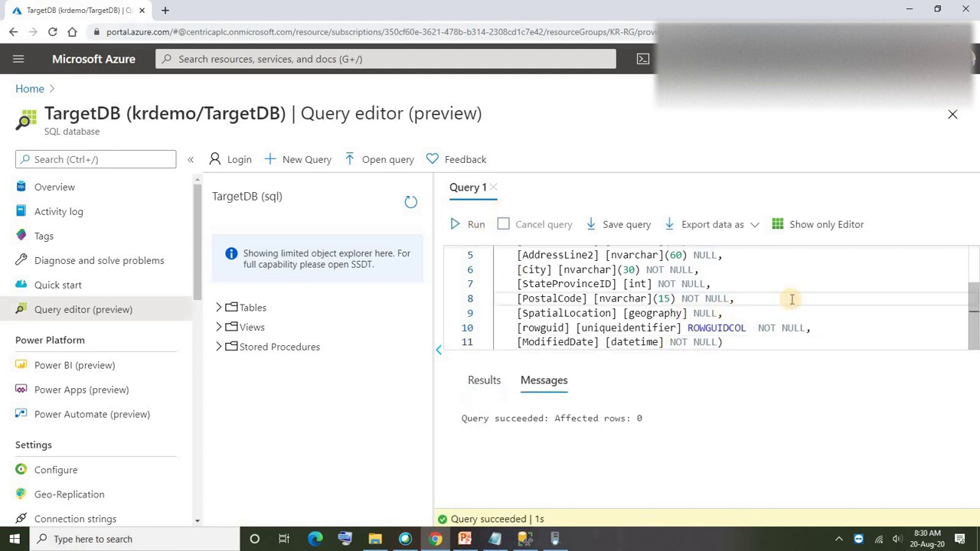
pyautogui.hotkey('ctrl', 'a')
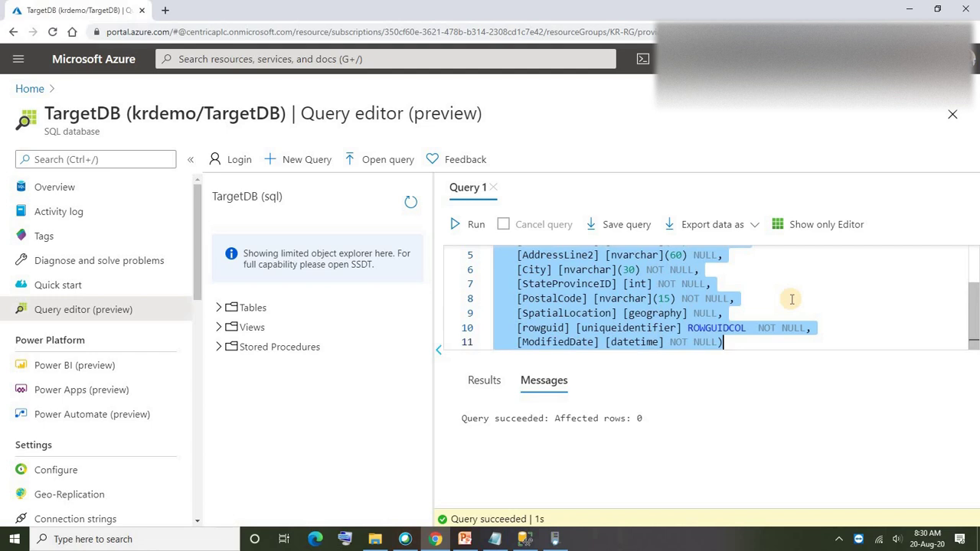
pyautogui.write('select * from add')
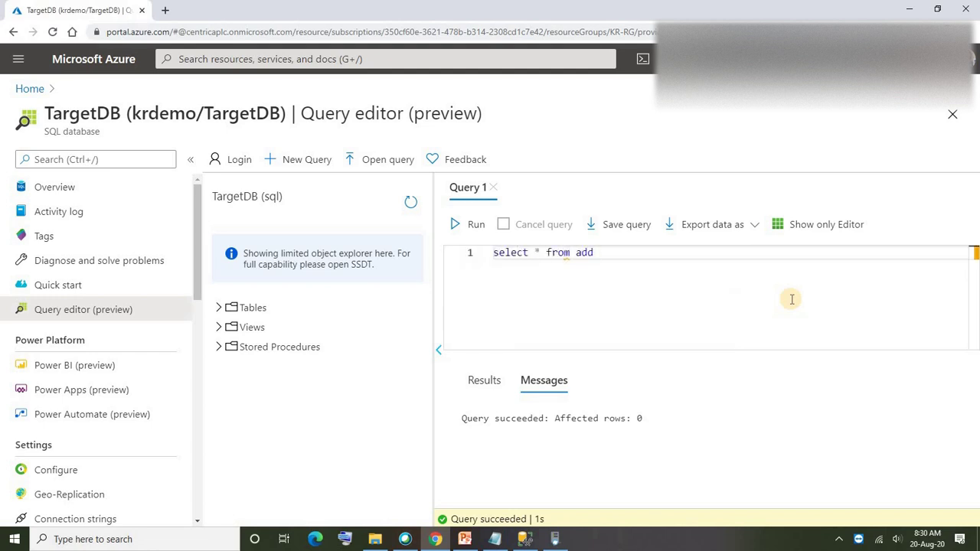
pyautogui.write('ess')
pyautogui.hotkey('ctrl', 'Return')
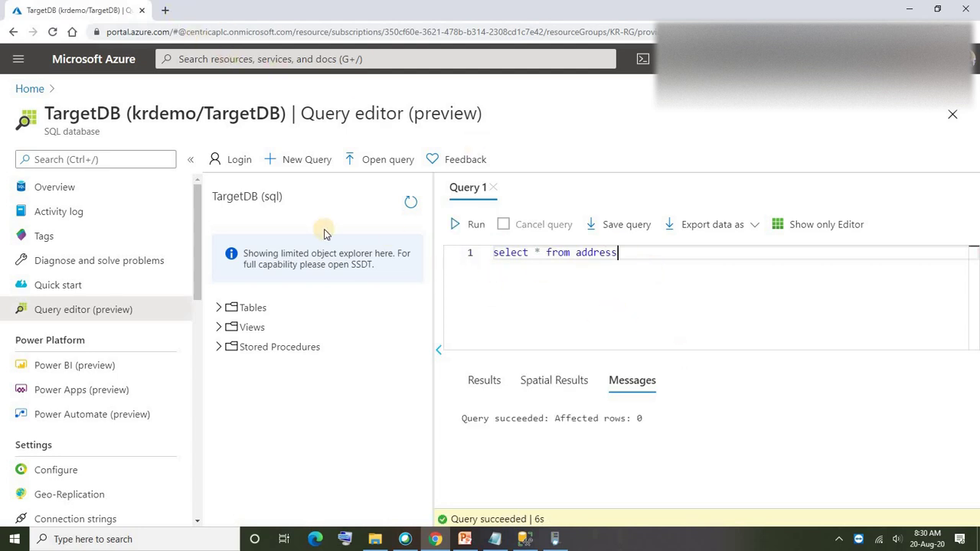
pyautogui.click(30, 89)
pyautogui.press('Return')
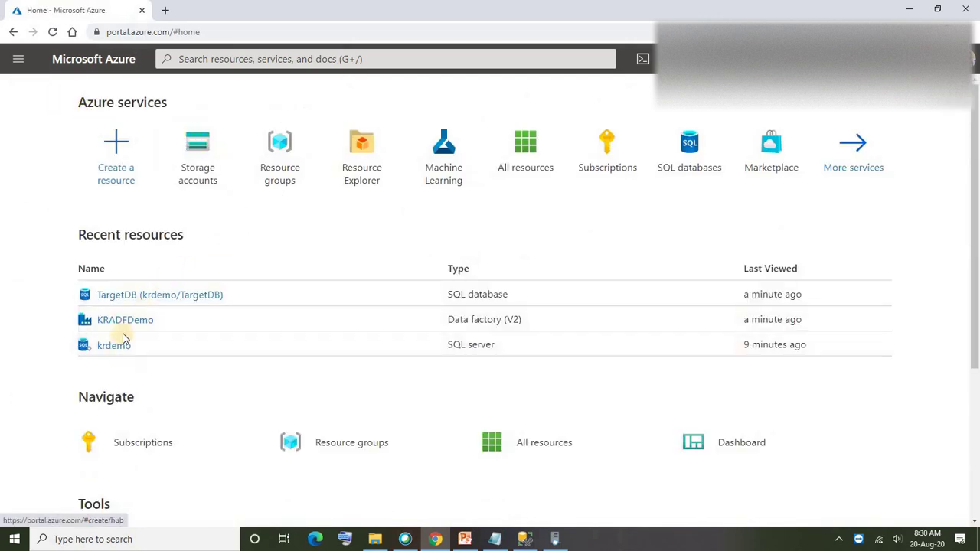
# Open the KRADFDemo data factory from Recent resources and launch Author & Monitor
pyautogui.click(127, 321)
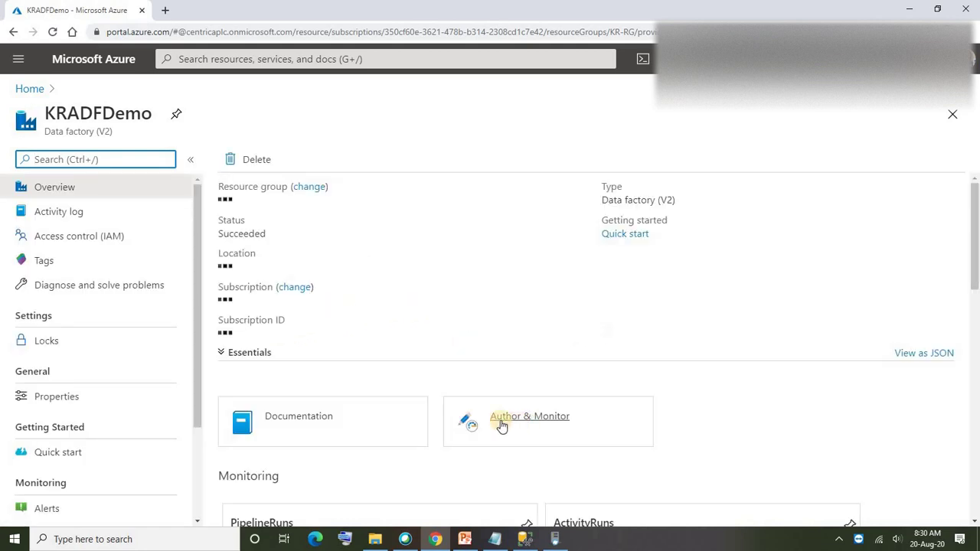
pyautogui.click(501, 423)
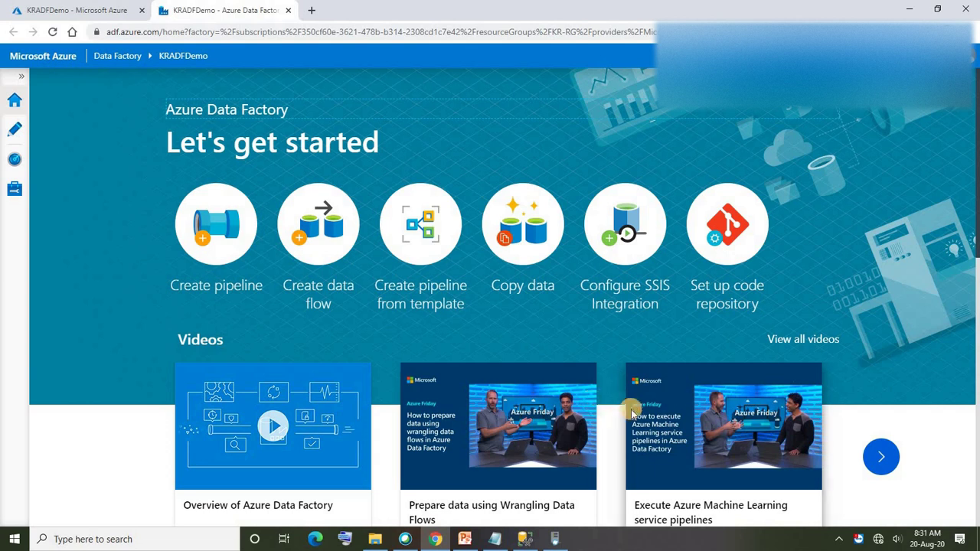
# Create a new pipeline, pipeline1, in the Author workspace
pyautogui.scroll(-1, 635, 416)
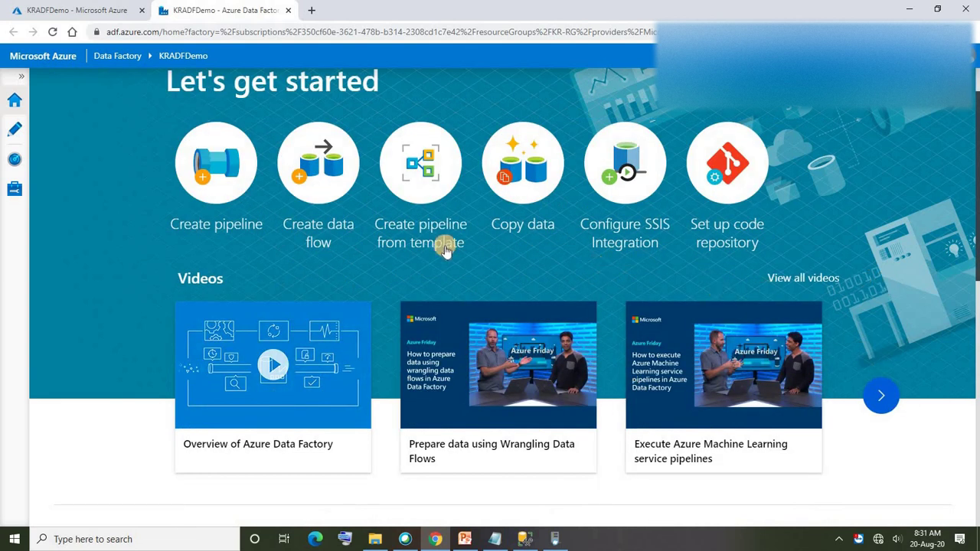
pyautogui.scroll(1, 829, 208)
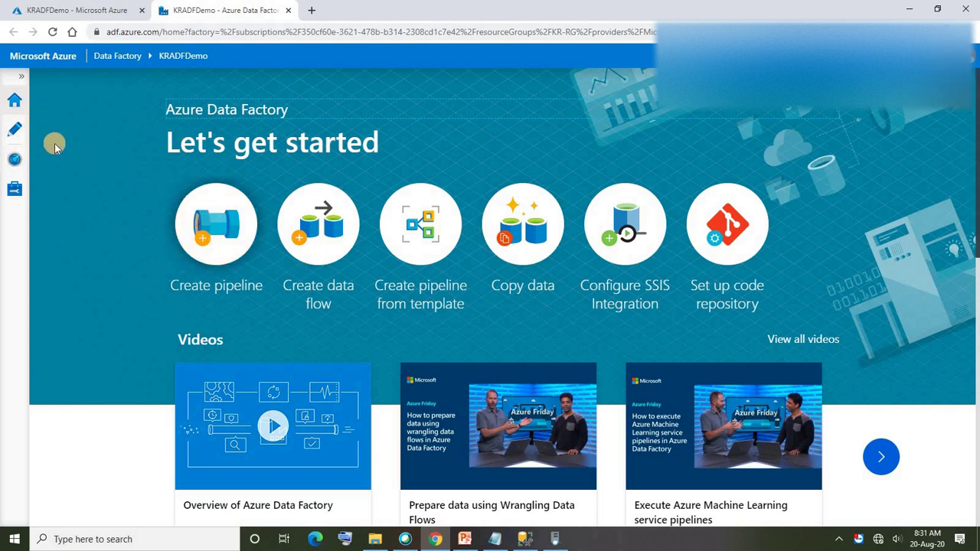
pyautogui.click(14, 130)
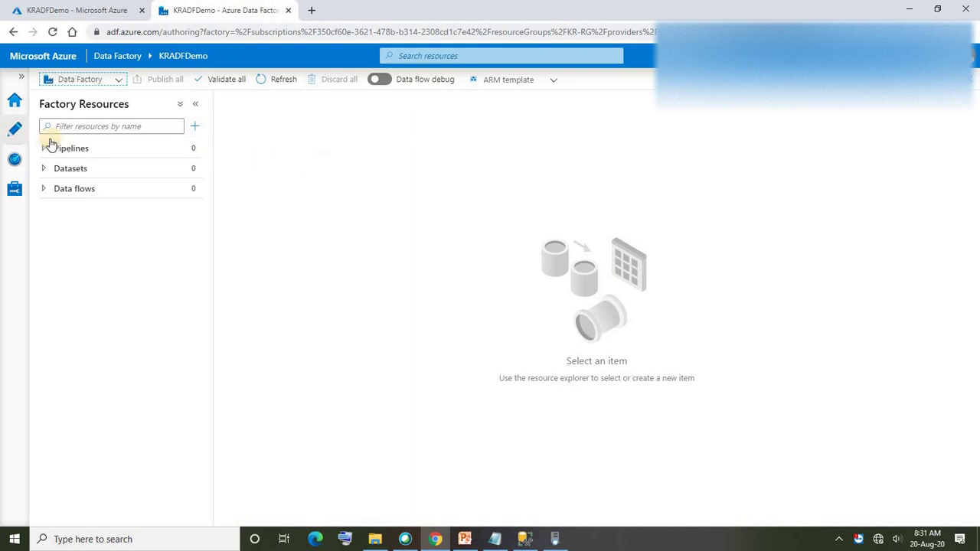
pyautogui.click(195, 126)
pyautogui.click(227, 153)
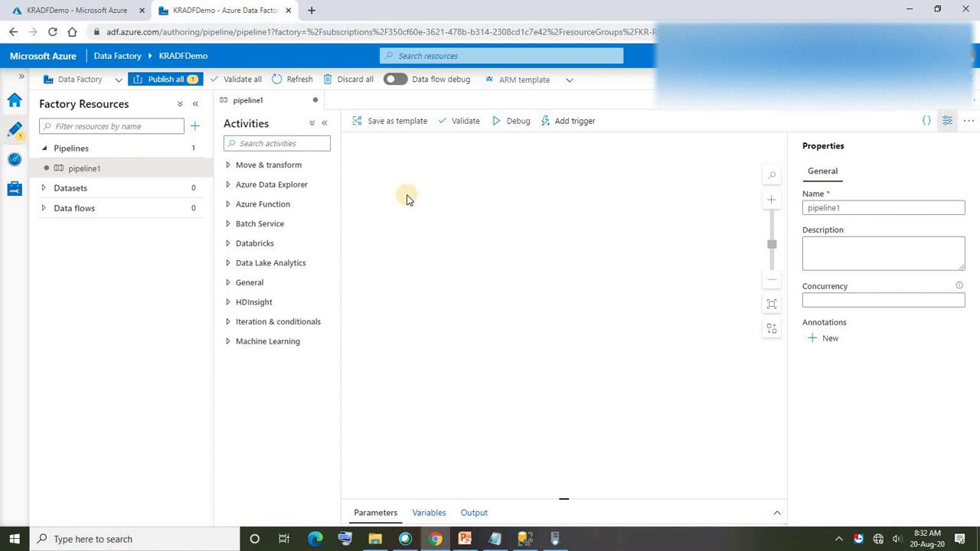
# Turn on data flow debug and expand the Move & transform activities
pyautogui.click(396, 80)
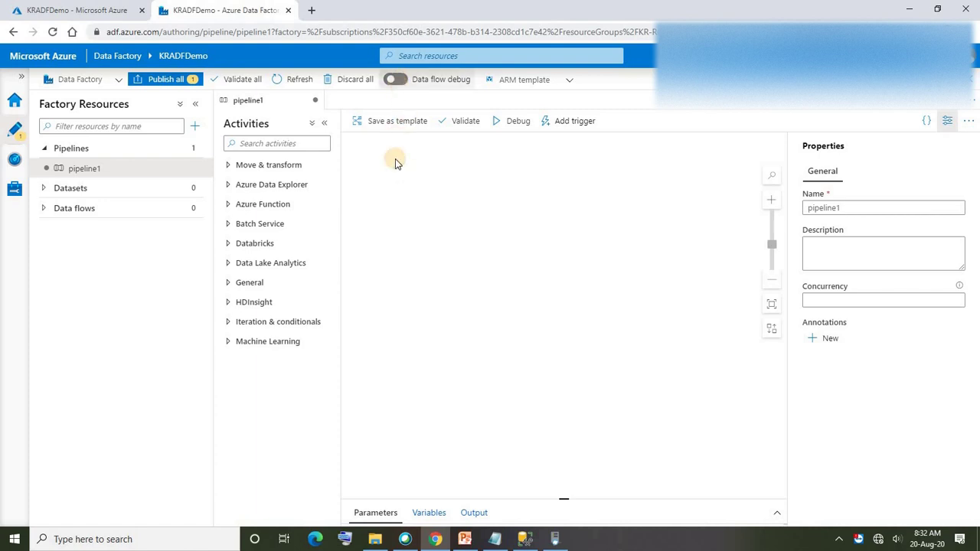
pyautogui.click(414, 327)
pyautogui.click(233, 165)
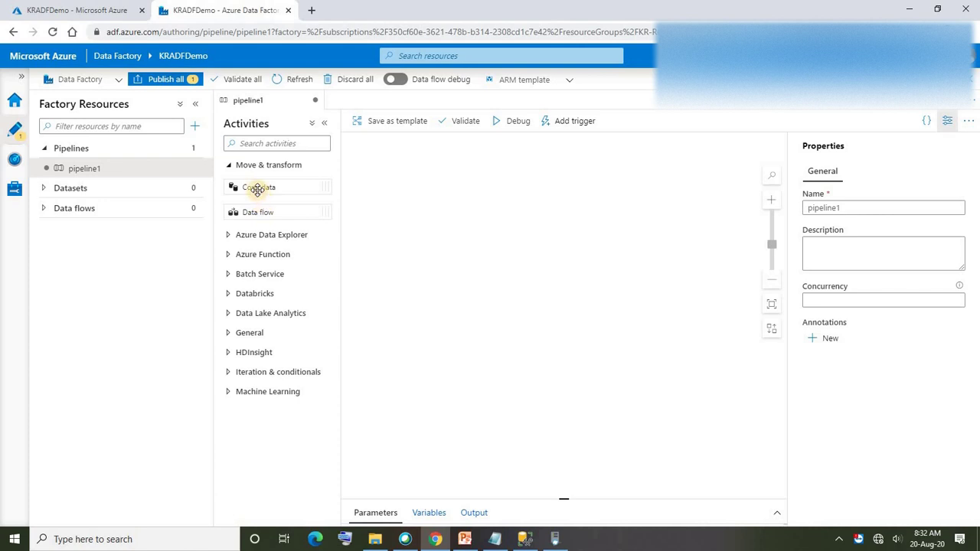
# Add a Copy data activity to pipeline1 and start a new source dataset in its Source settings
pyautogui.moveTo(258, 190); pyautogui.dragTo(480, 210)
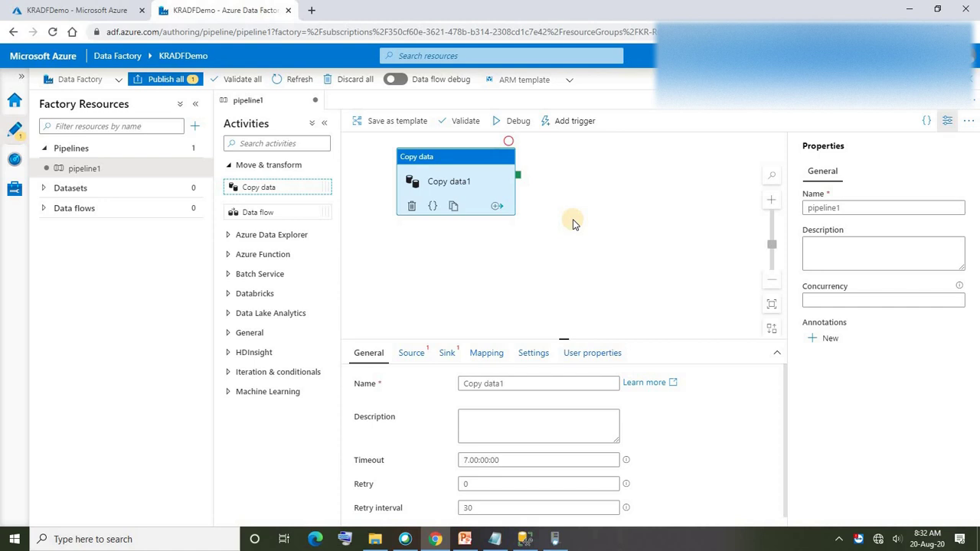
pyautogui.click(456, 159)
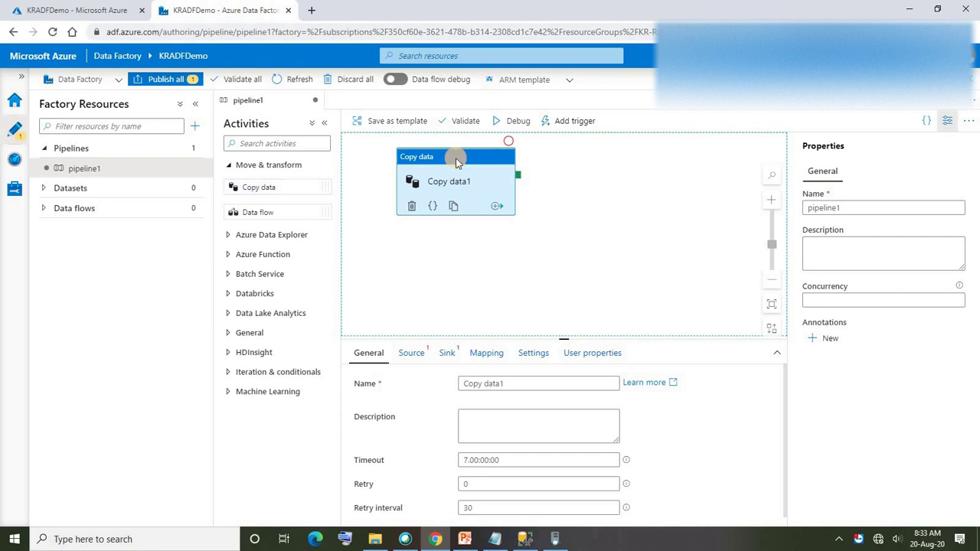
pyautogui.moveTo(479, 337); pyautogui.dragTo(484, 270)
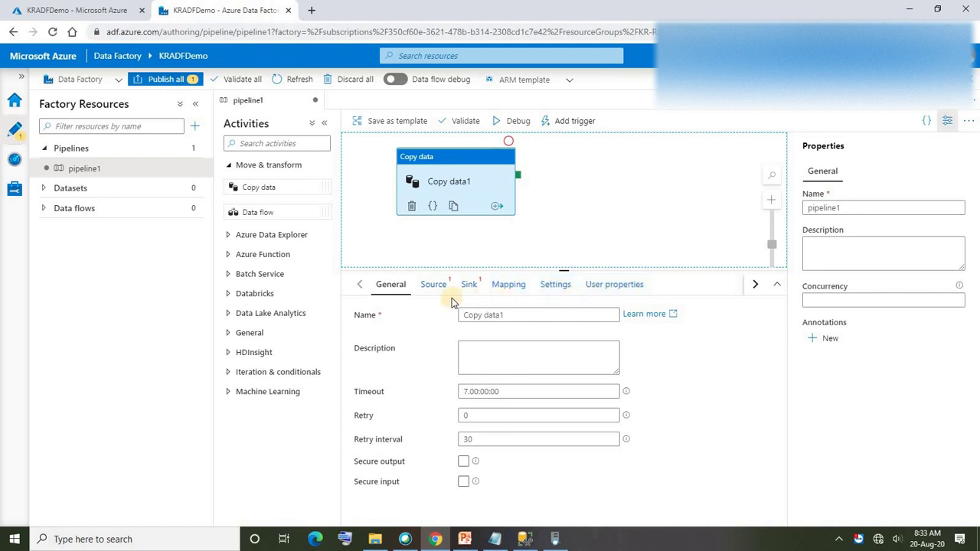
pyautogui.click(433, 286)
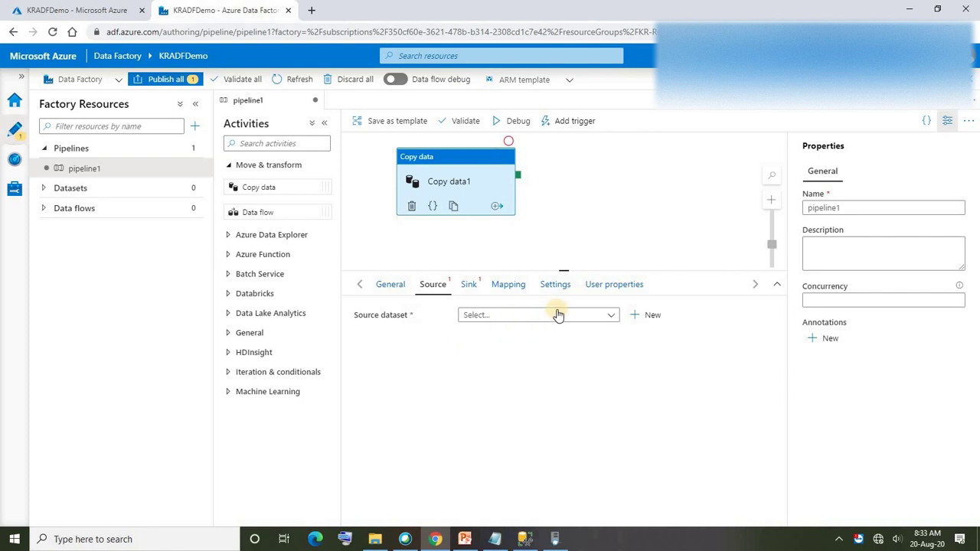
pyautogui.click(647, 317)
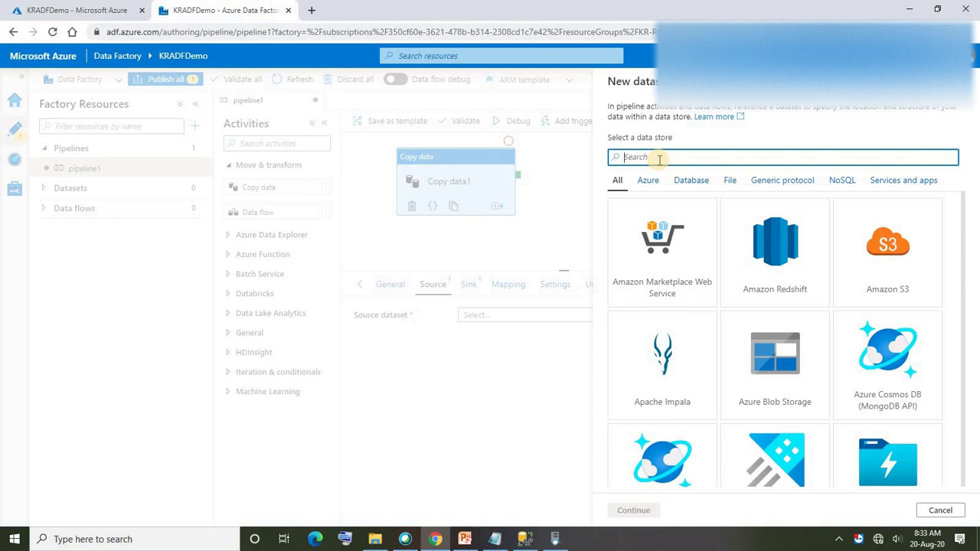
# Create a SQL Server source dataset named OnPrem and begin a new linked service for it
pyautogui.write('sql')
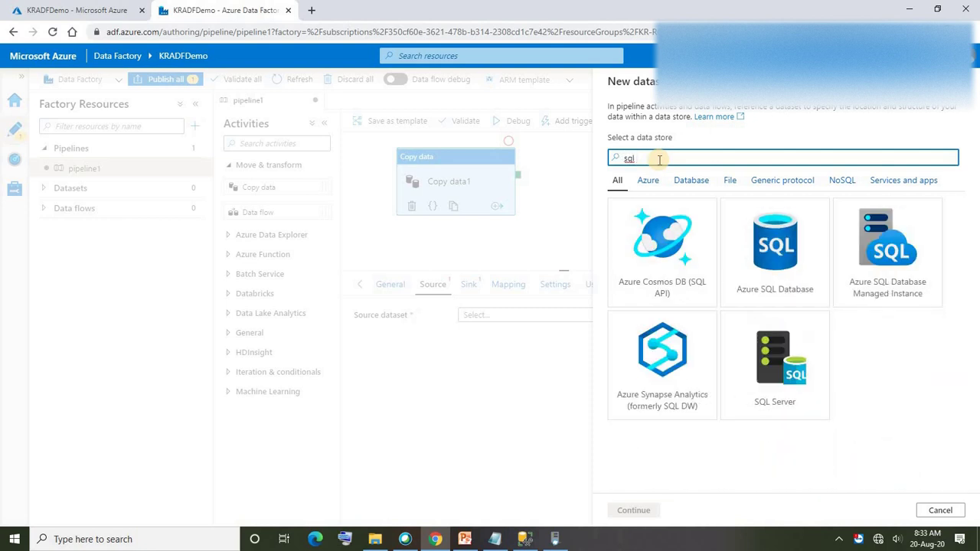
pyautogui.click(779, 369)
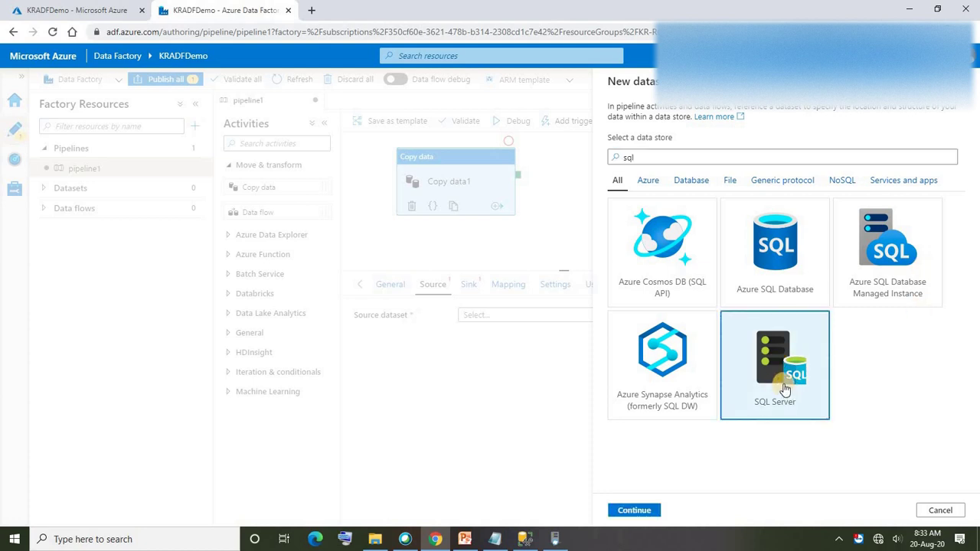
pyautogui.click(632, 512)
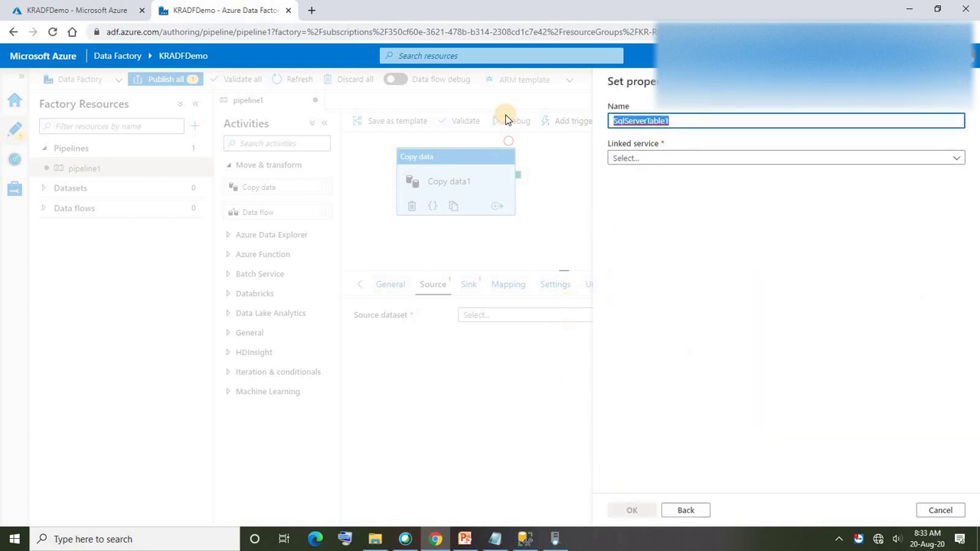
pyautogui.write('OnPrem')
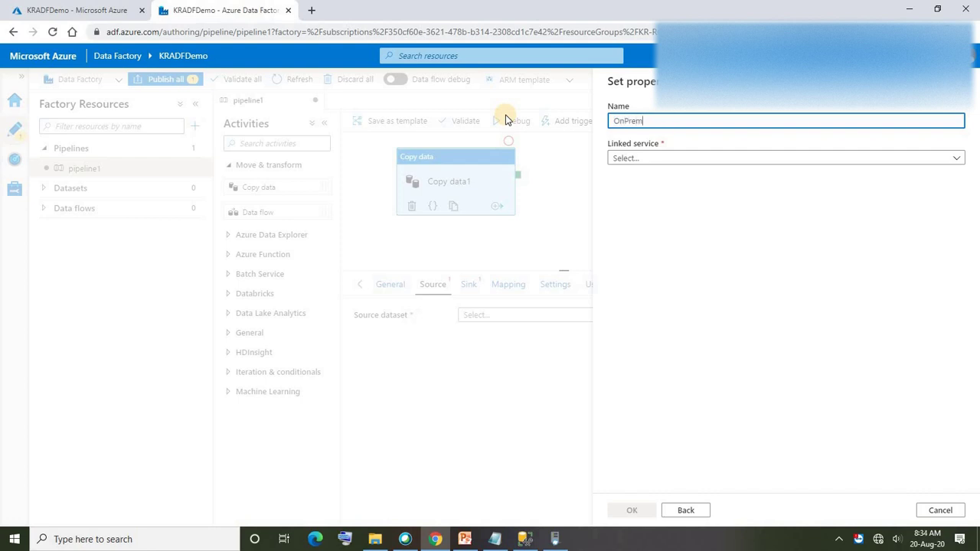
pyautogui.click(639, 158)
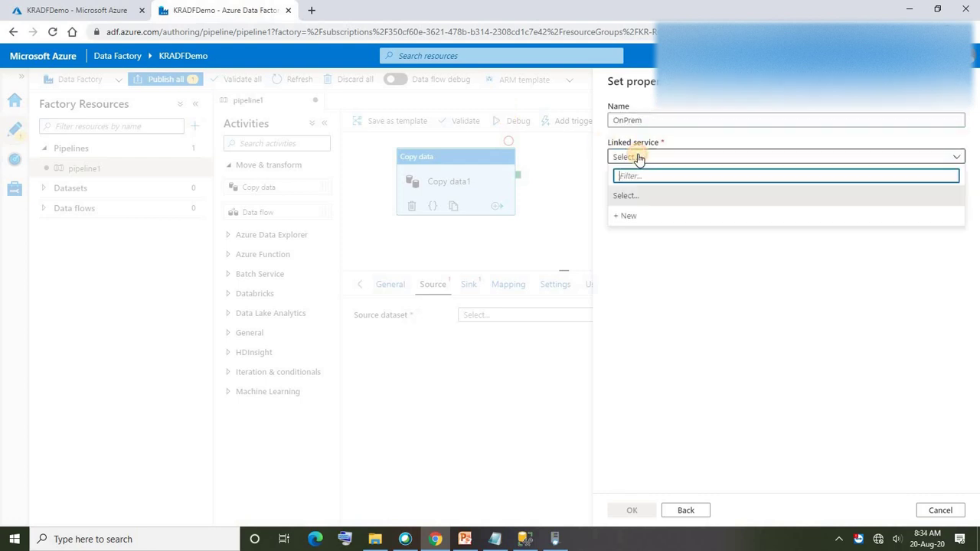
pyautogui.click(632, 218)
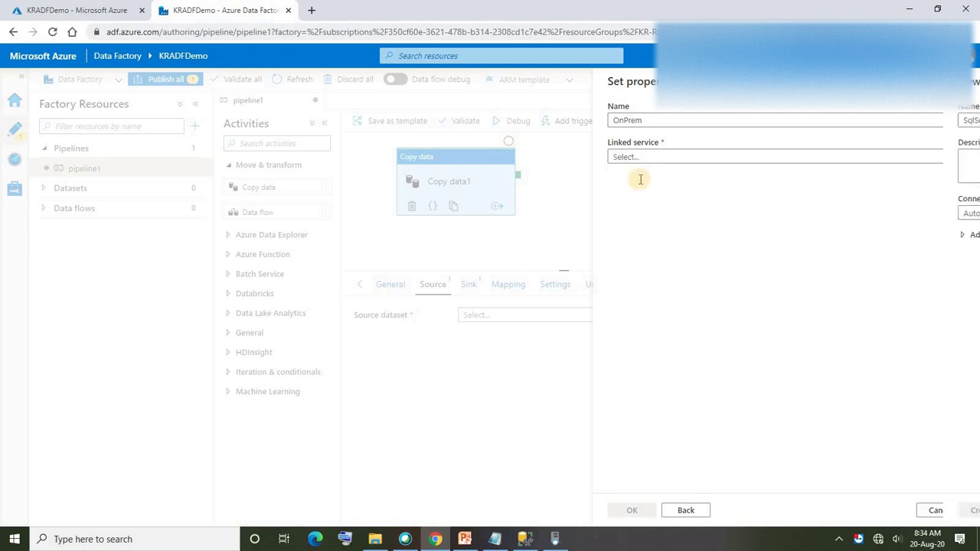
# Name the linked service Onprem and start a new Self-Hosted integration runtime for it
pyautogui.moveTo(672, 121); pyautogui.dragTo(512, 121)
pyautogui.write('O')
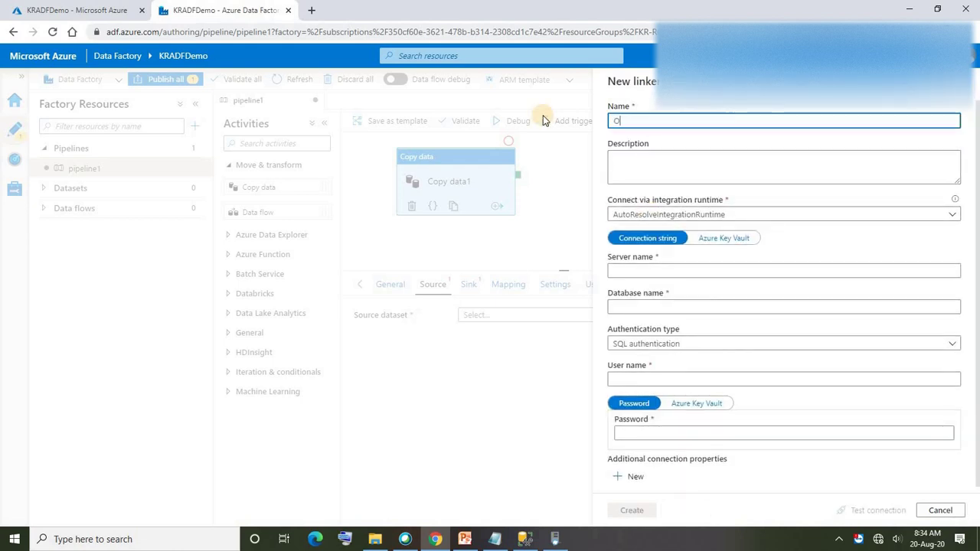
pyautogui.write('m')
pyautogui.click(689, 214)
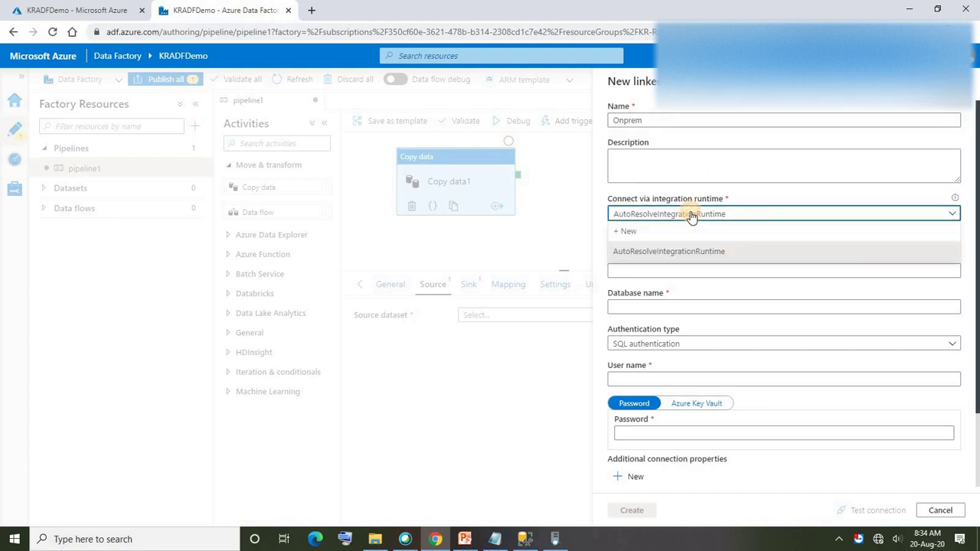
pyautogui.click(625, 234)
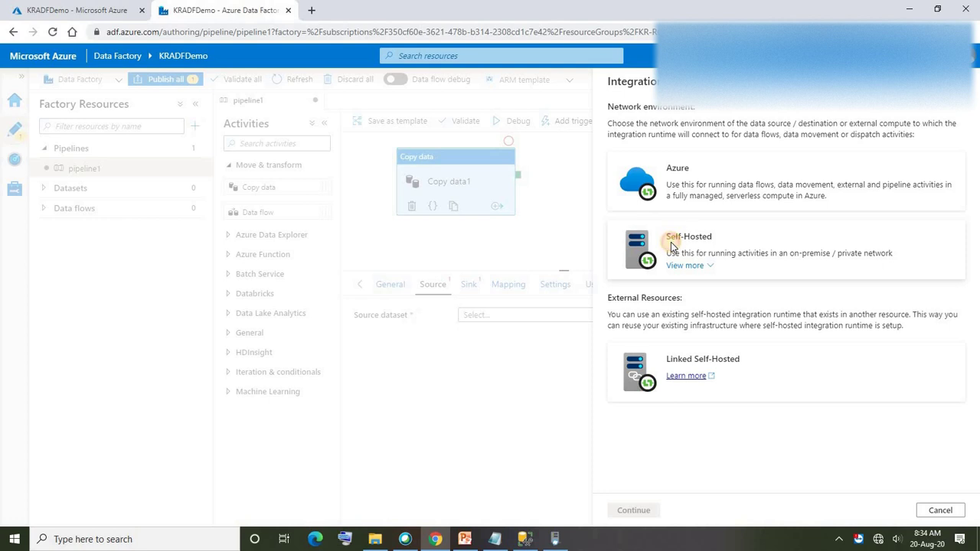
pyautogui.click(671, 242)
# Create the self-hosted integration runtime KRPC and bring up its Configuration Manager
pyautogui.click(636, 511)
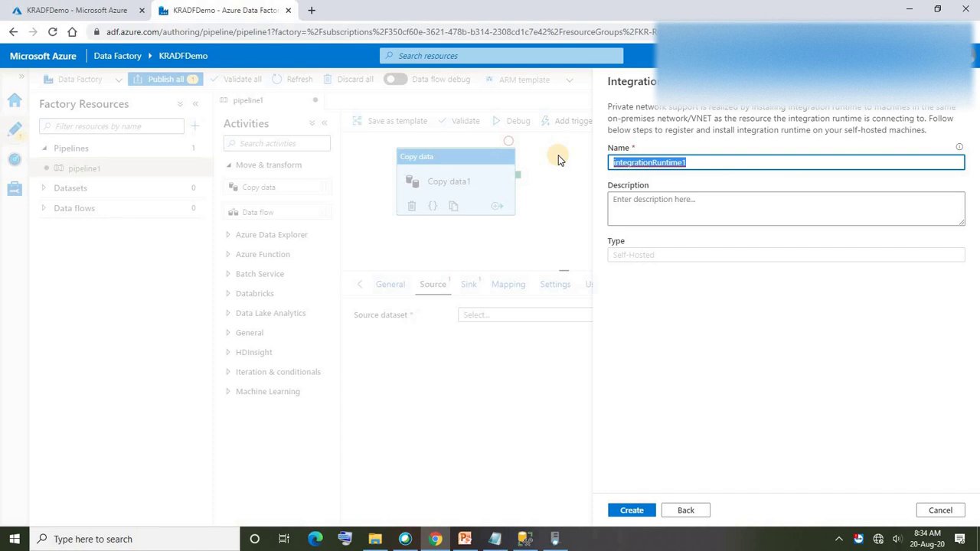
pyautogui.write('O')
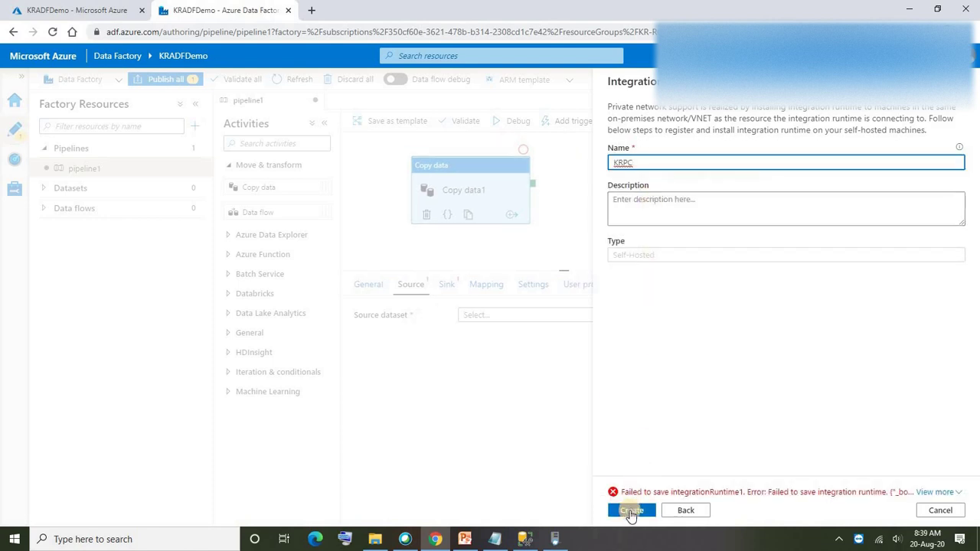
pyautogui.click(626, 509)
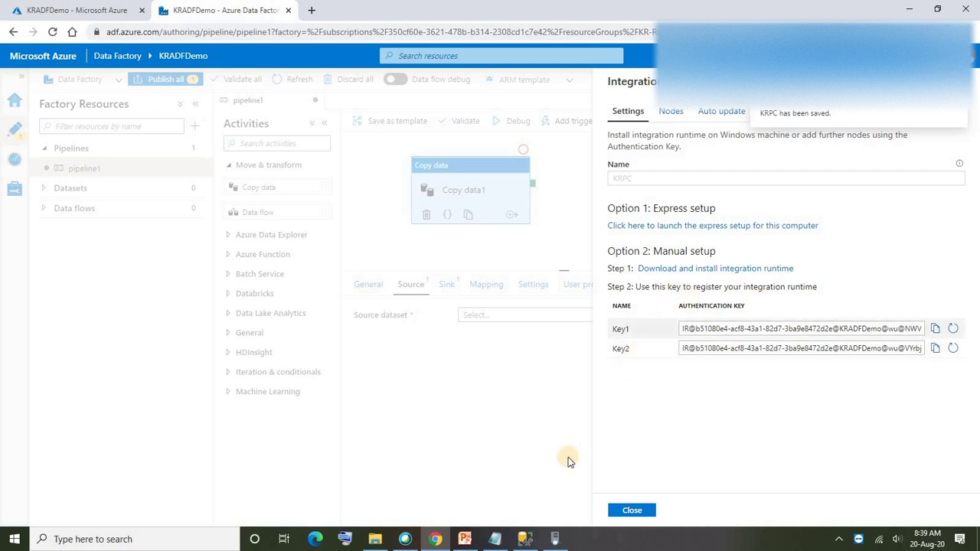
pyautogui.click(555, 539)
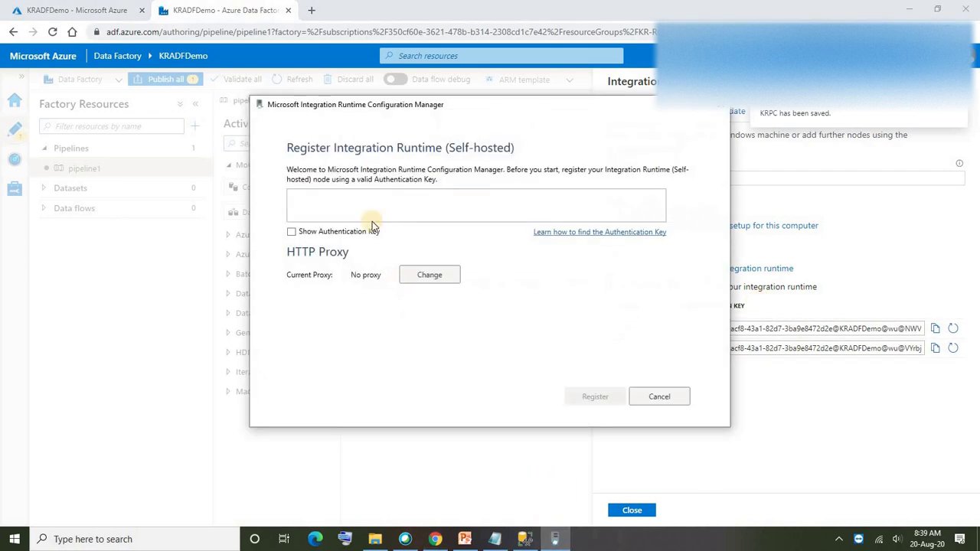
# Paste KRPC's Key1 authentication key into the Configuration Manager and register this computer
pyautogui.click(781, 437)
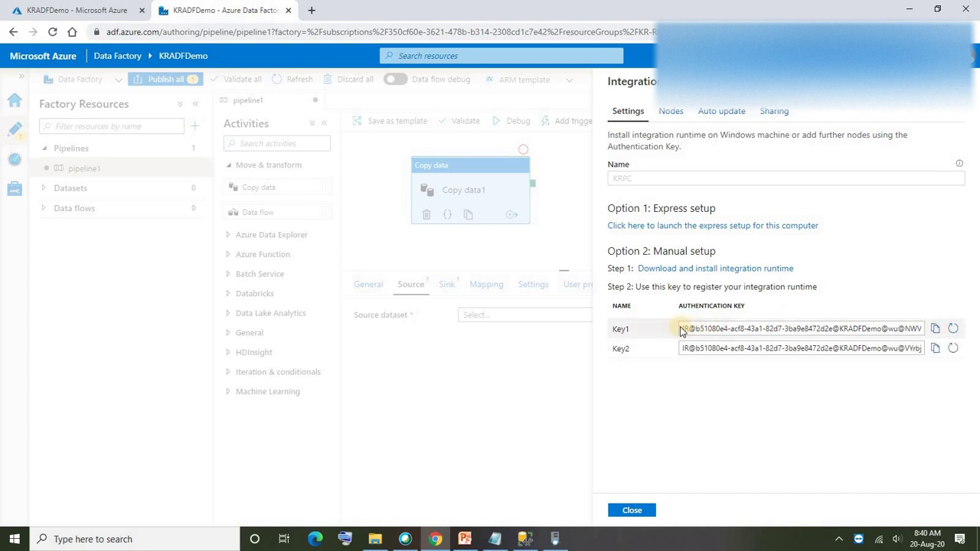
pyautogui.click(936, 329)
pyautogui.click(553, 538)
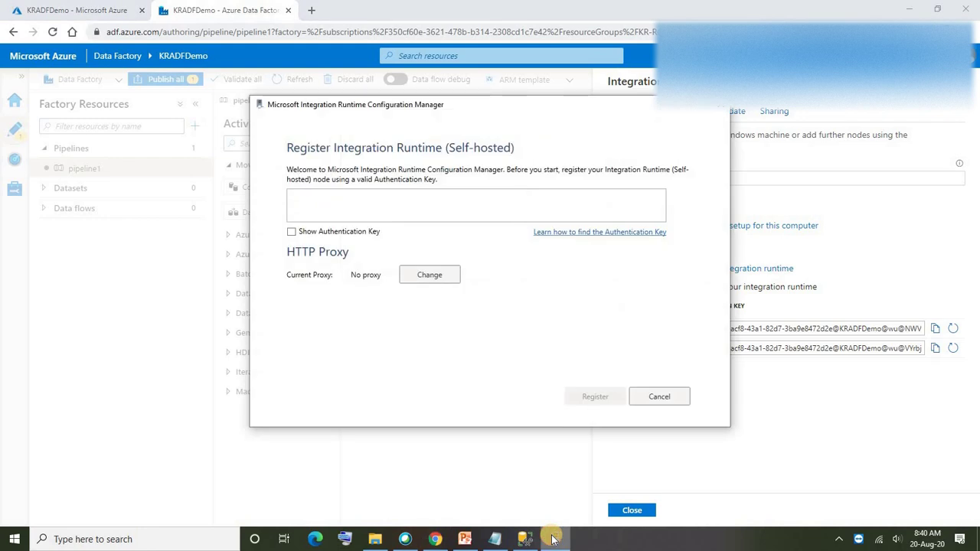
pyautogui.click(936, 330)
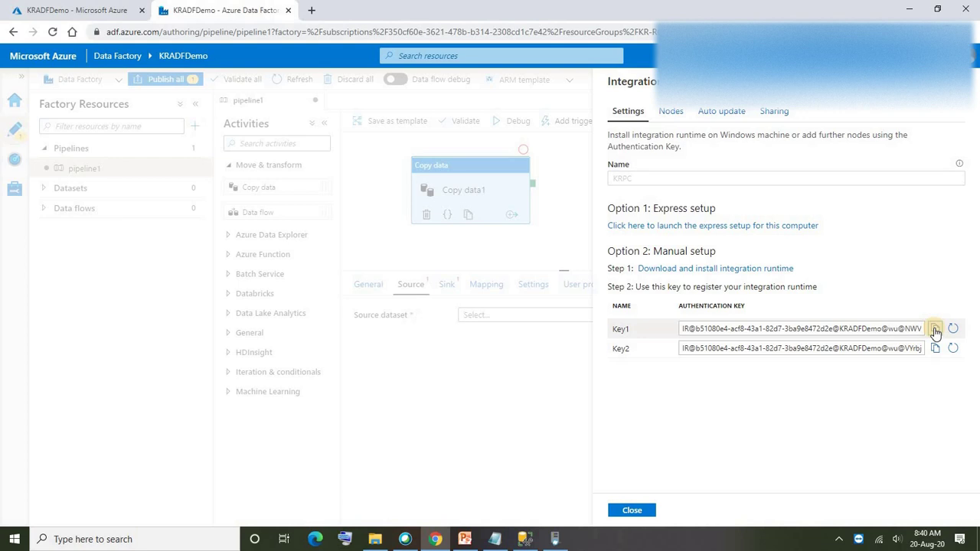
pyautogui.click(556, 538)
pyautogui.click(418, 213)
pyautogui.hotkey('ctrl', 'v')
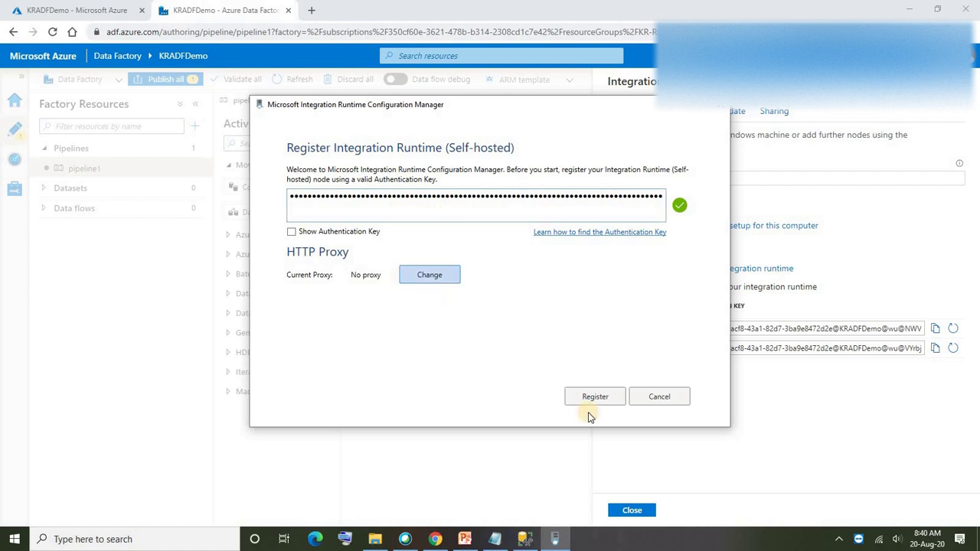
pyautogui.click(591, 396)
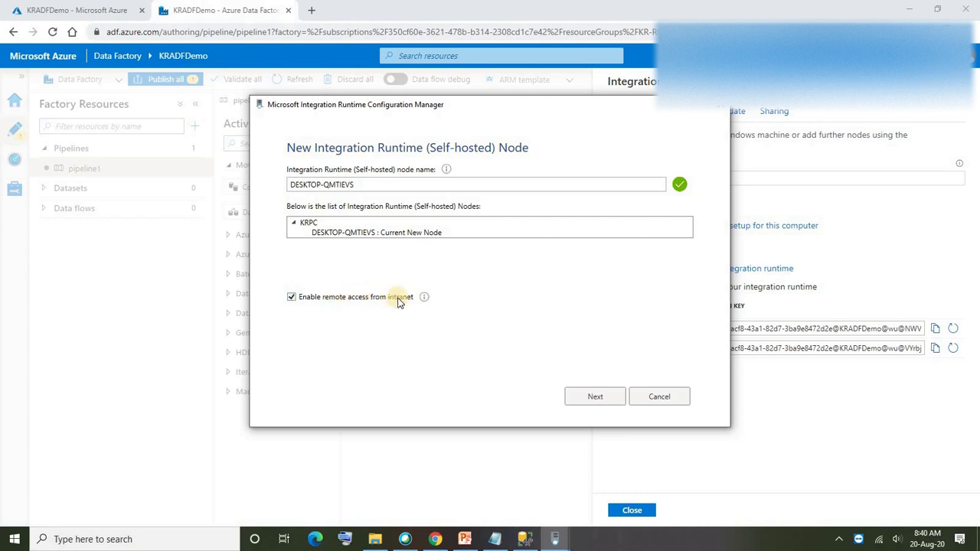
# Allow intranet remote access on port 8060 without a TLS/SSL certificate and finish node registration
pyautogui.click(595, 398)
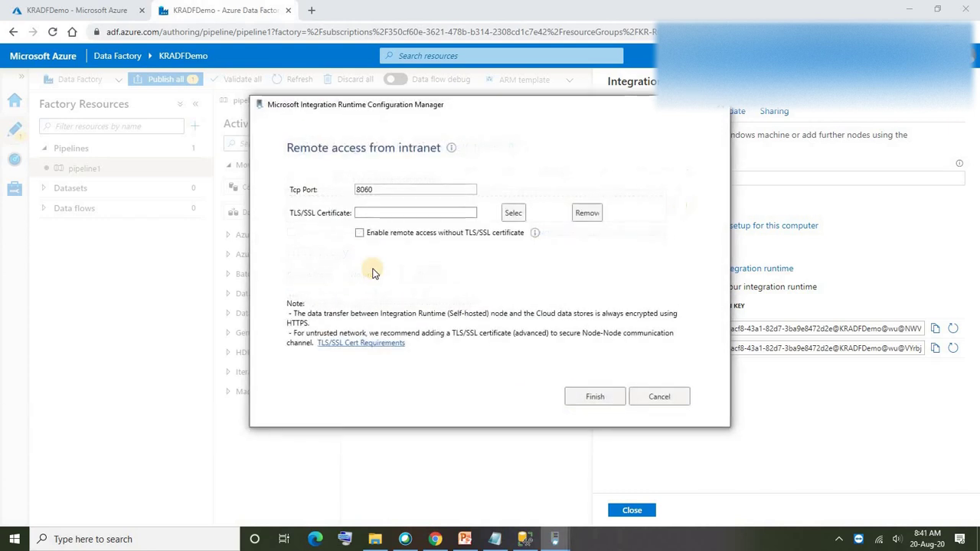
pyautogui.click(360, 233)
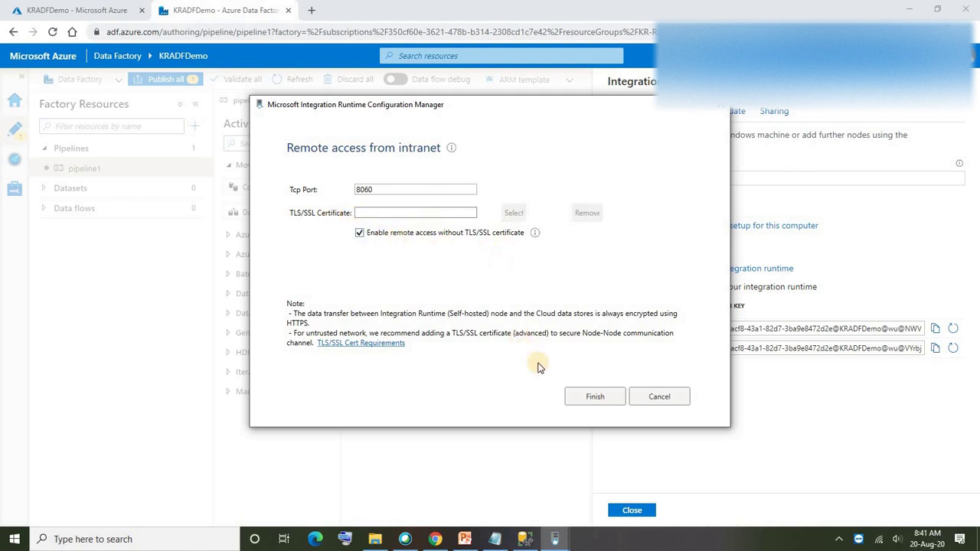
pyautogui.click(589, 400)
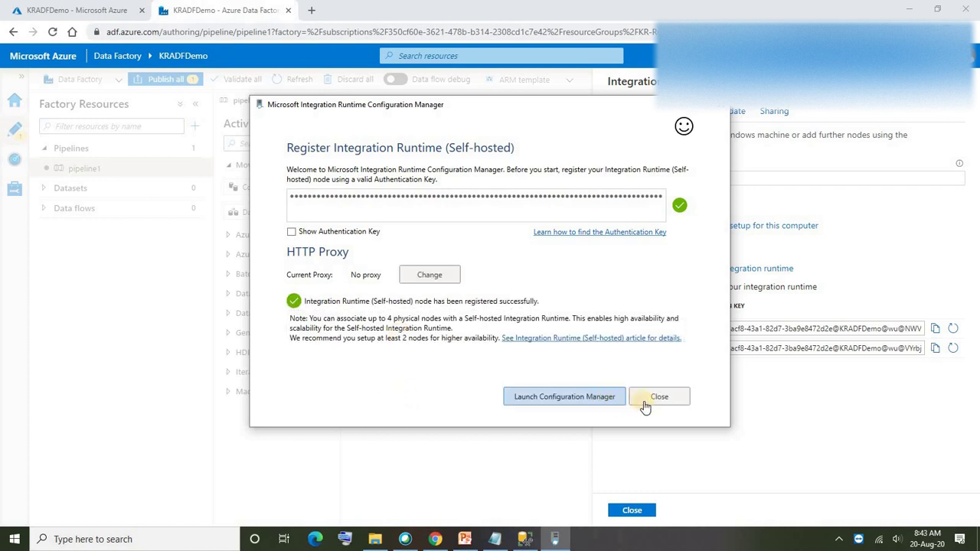
pyautogui.click(659, 397)
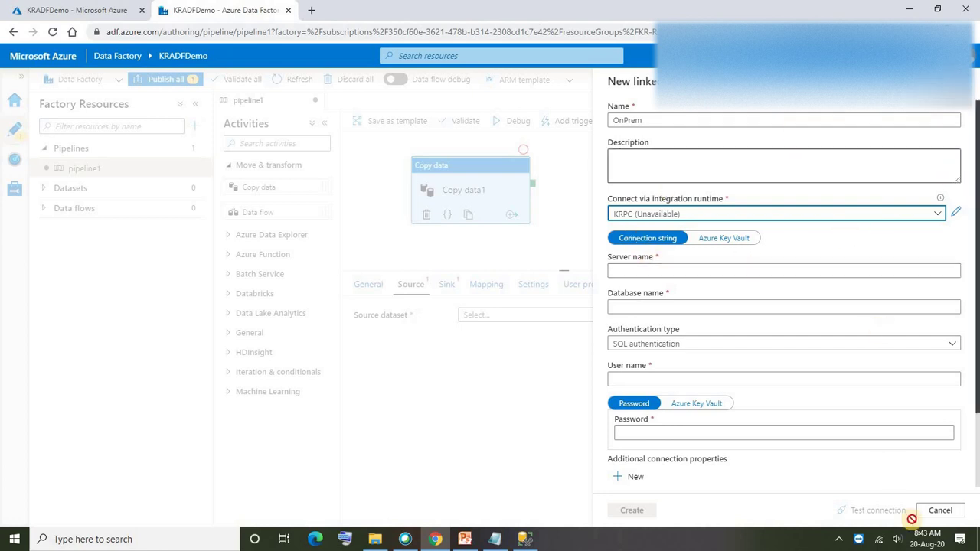
# Discard the unfinished Onprem linked service and cancel the OnPrem dataset setup
pyautogui.click(941, 511)
pyautogui.click(431, 322)
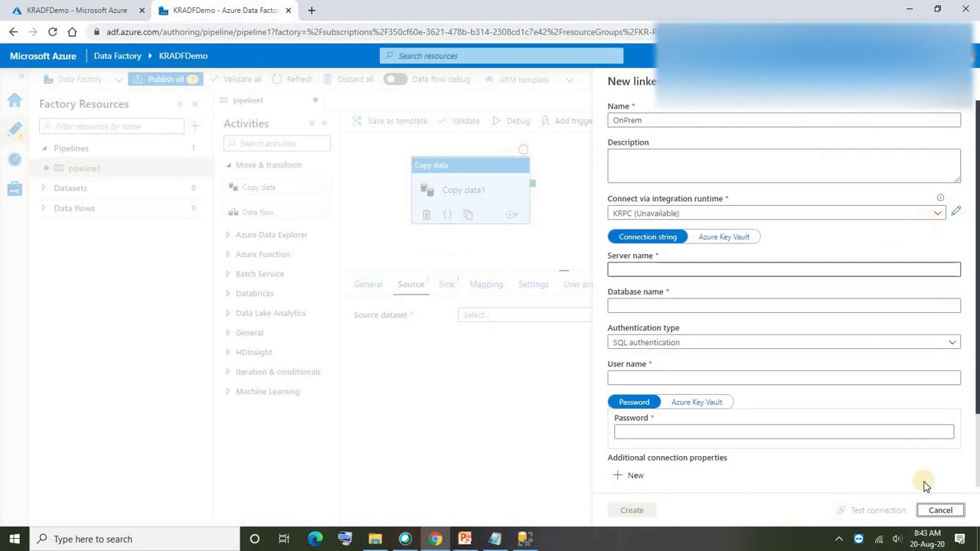
pyautogui.click(941, 507)
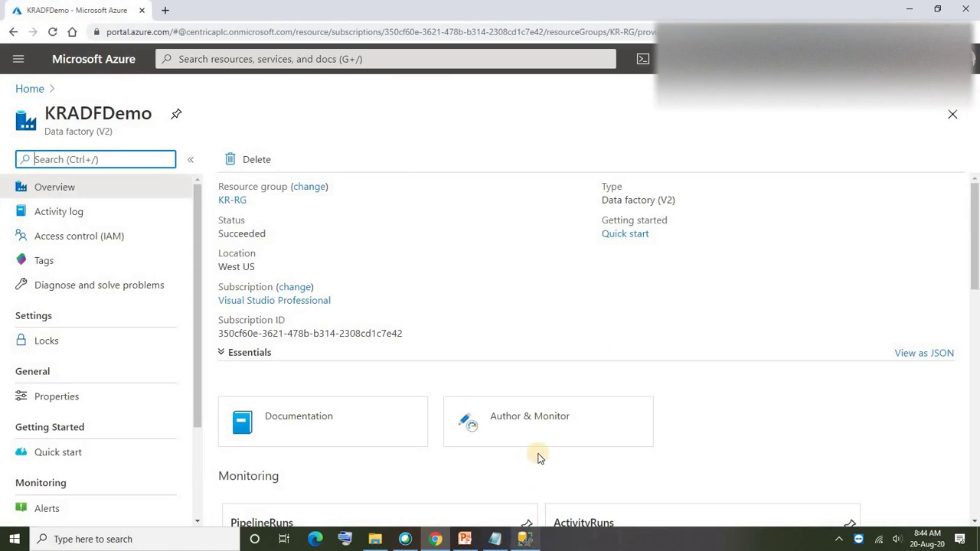
# Relaunch Author & Monitor from the KRADFDemo overview to reopen pipeline1
pyautogui.click(532, 422)
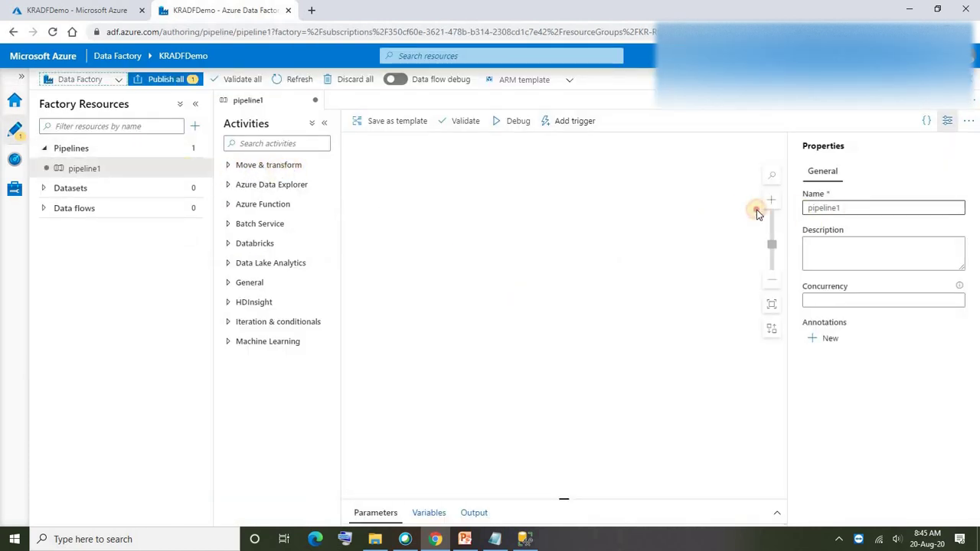
# Place a Copy data activity from Move & transform onto the empty pipeline
pyautogui.click(559, 258)
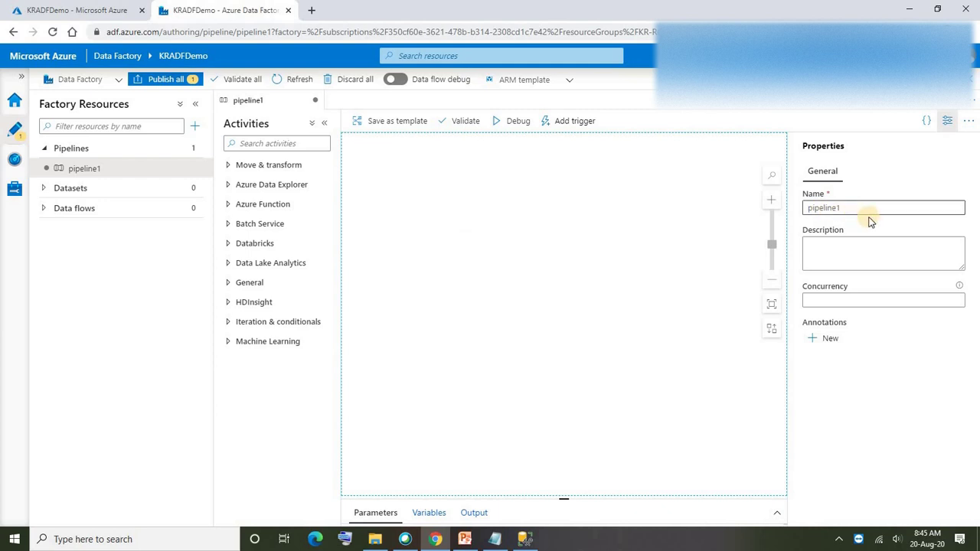
pyautogui.click(231, 166)
pyautogui.moveTo(256, 187); pyautogui.dragTo(430, 185)
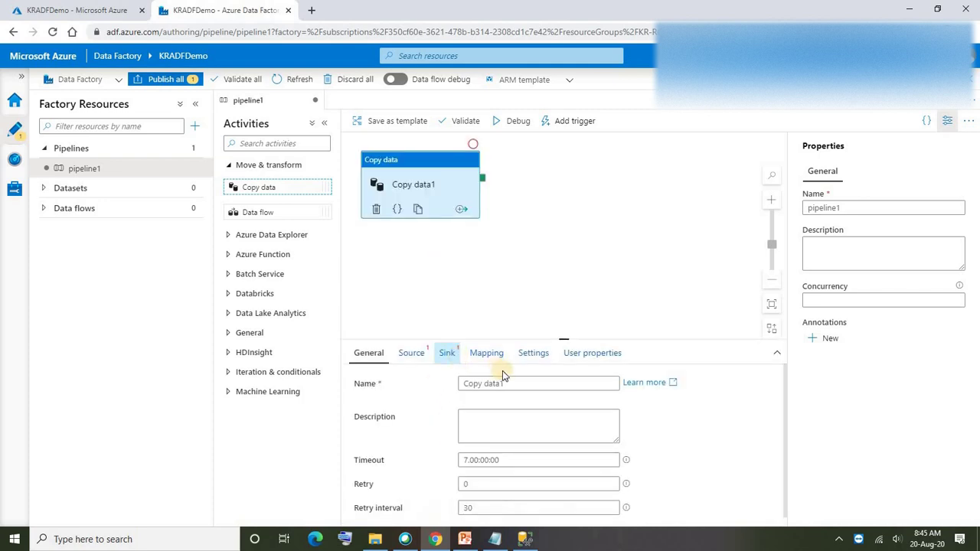
# Create a new SQL Server source dataset for the copy activity
pyautogui.click(414, 353)
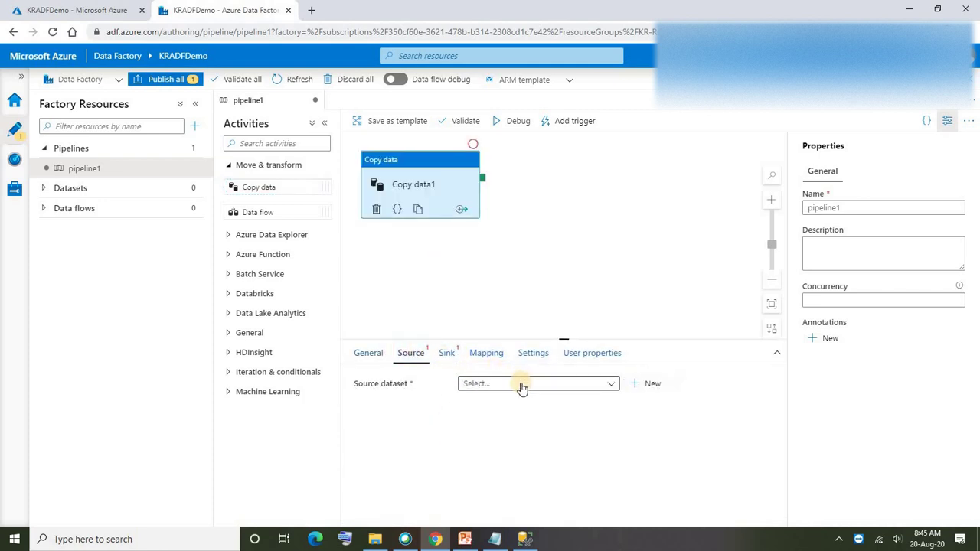
pyautogui.click(521, 387)
pyautogui.click(645, 383)
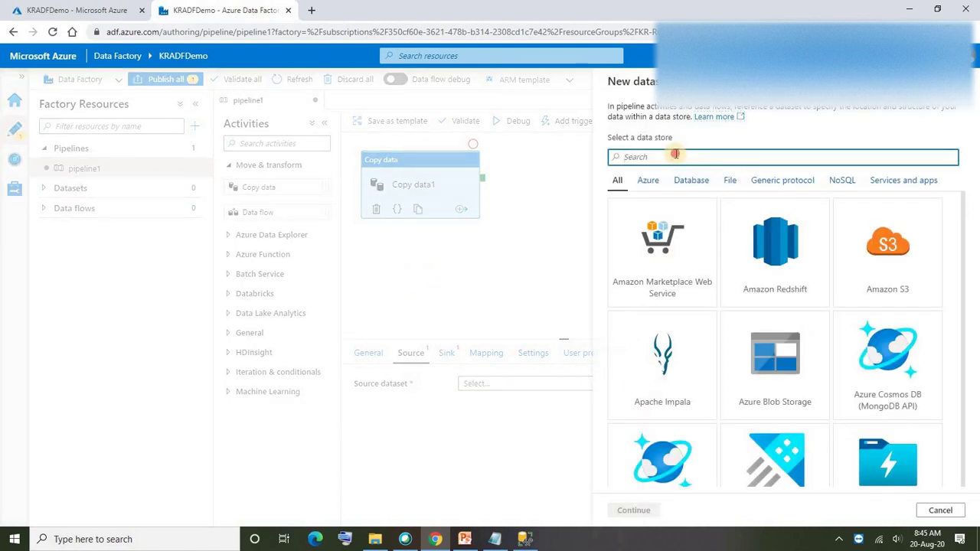
pyautogui.write('sql e')
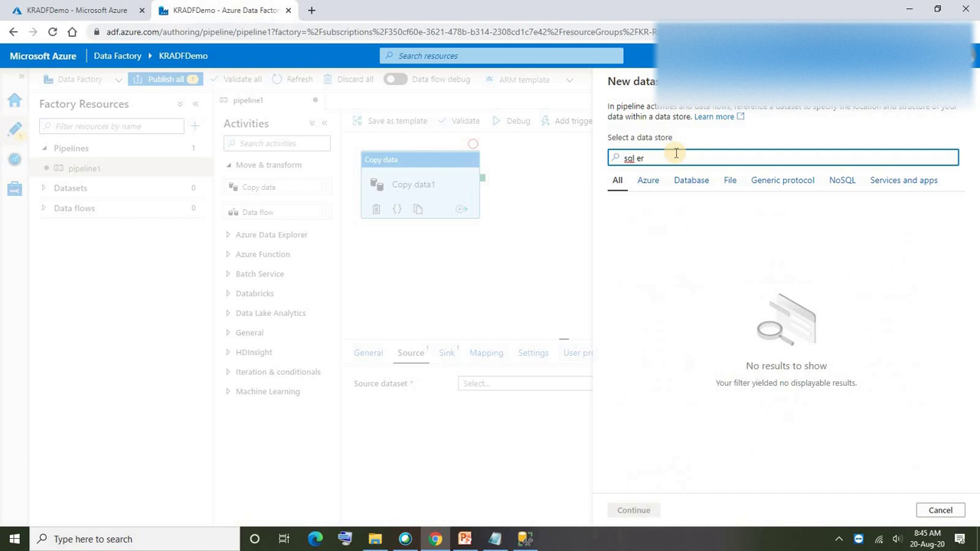
pyautogui.write('r')
pyautogui.press('BackSpace')
pyautogui.press('BackSpace')
pyautogui.press('BackSpace')
pyautogui.click(766, 364)
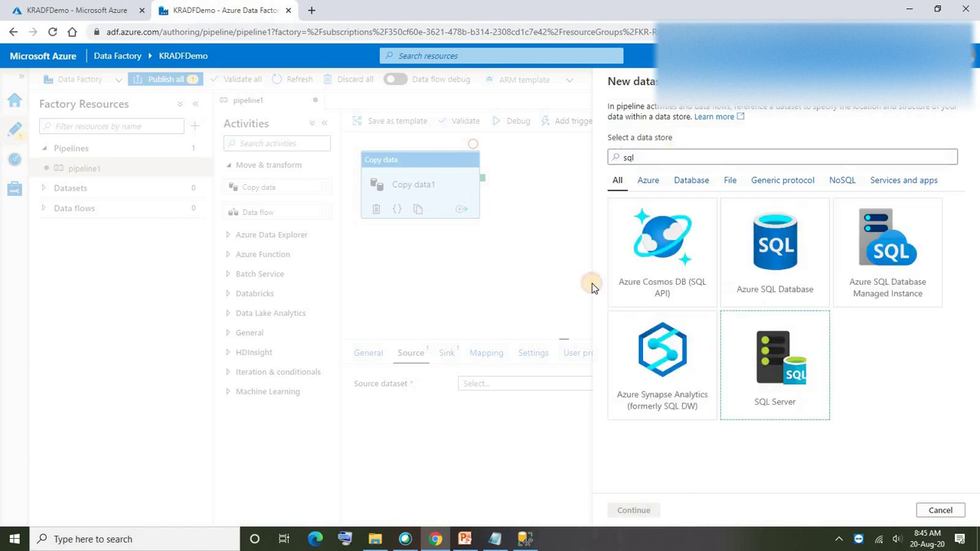
pyautogui.click(634, 509)
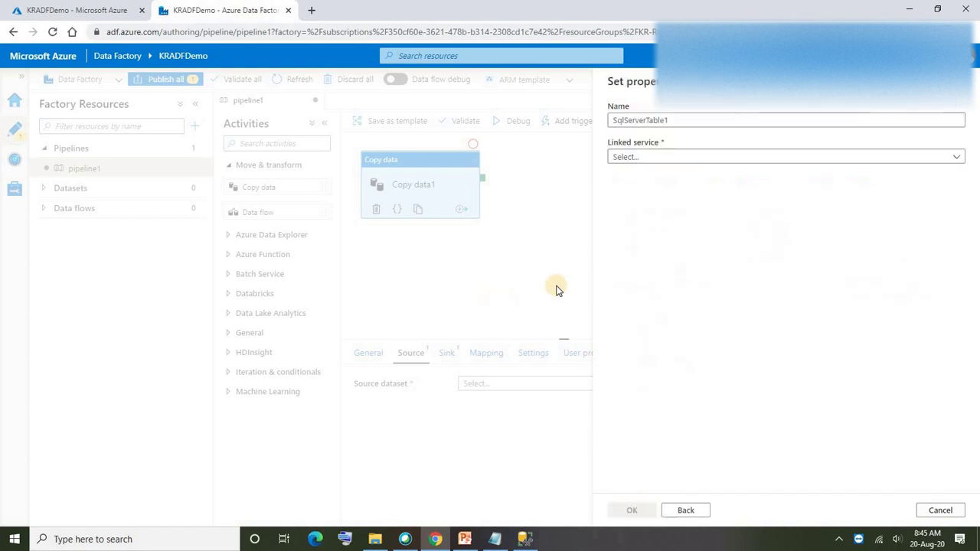
# Start a new SqlServer1 linked service and list the integration runtimes
pyautogui.click(652, 163)
pyautogui.click(628, 216)
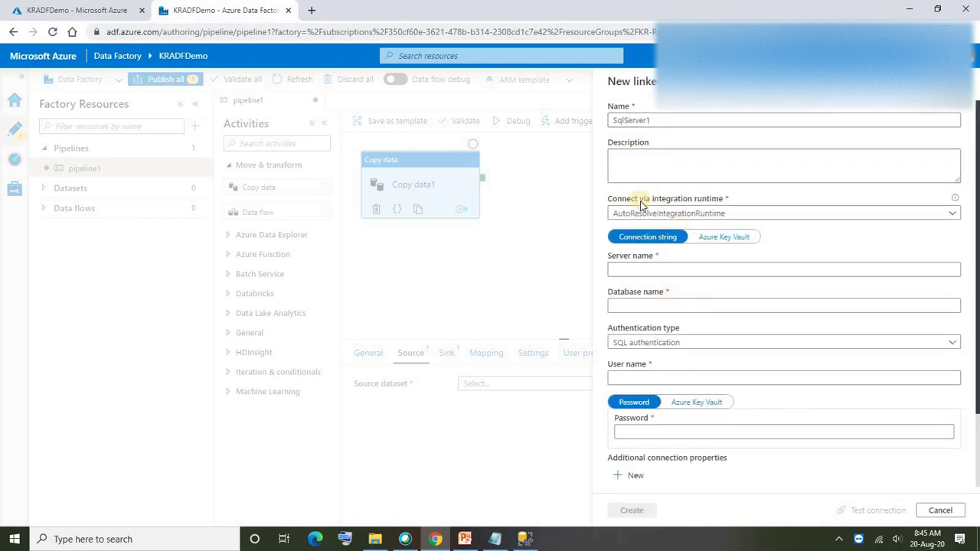
pyautogui.click(817, 214)
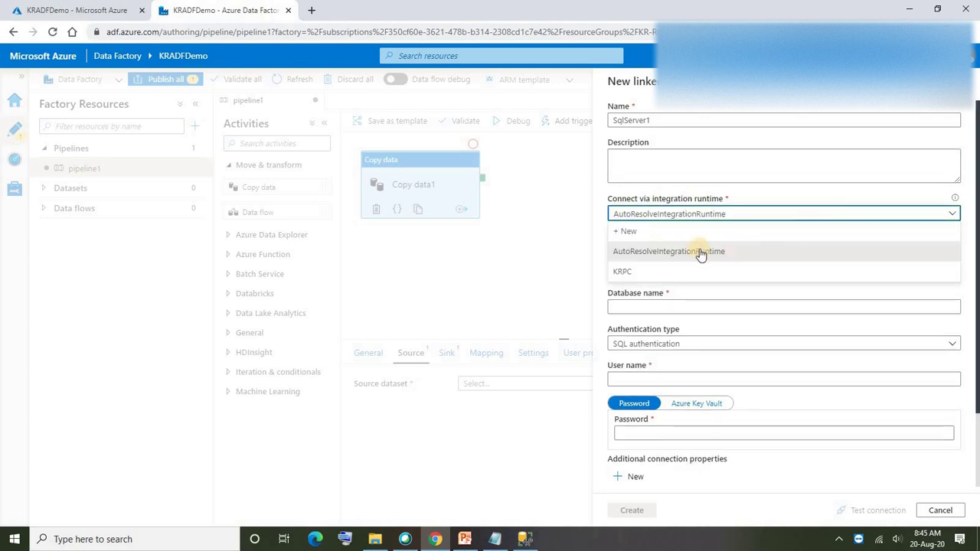
# Use the KRPC runtime, then copy DESKTOP-QMTIEVS\SQL_2K14 from SSMS's Connect to Server dialog
pyautogui.click(623, 273)
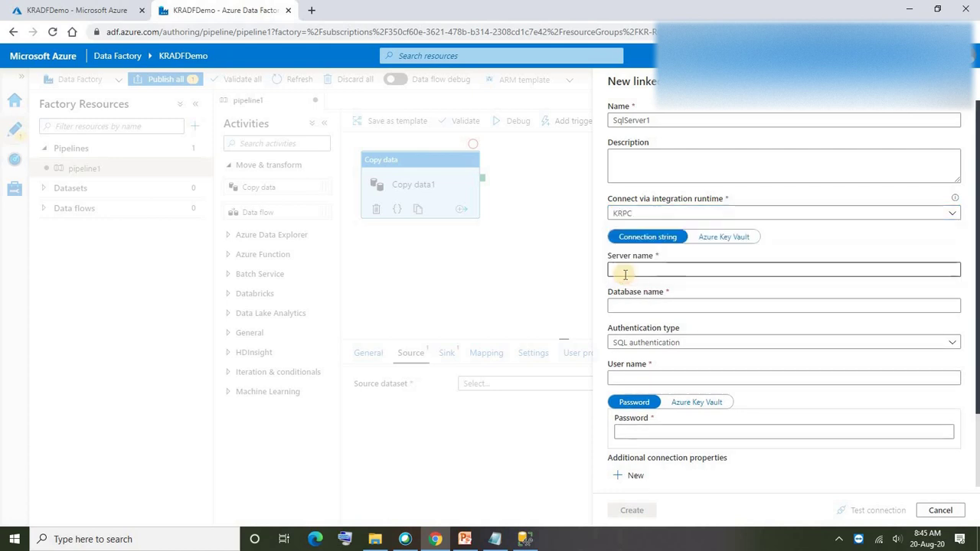
pyautogui.click(646, 271)
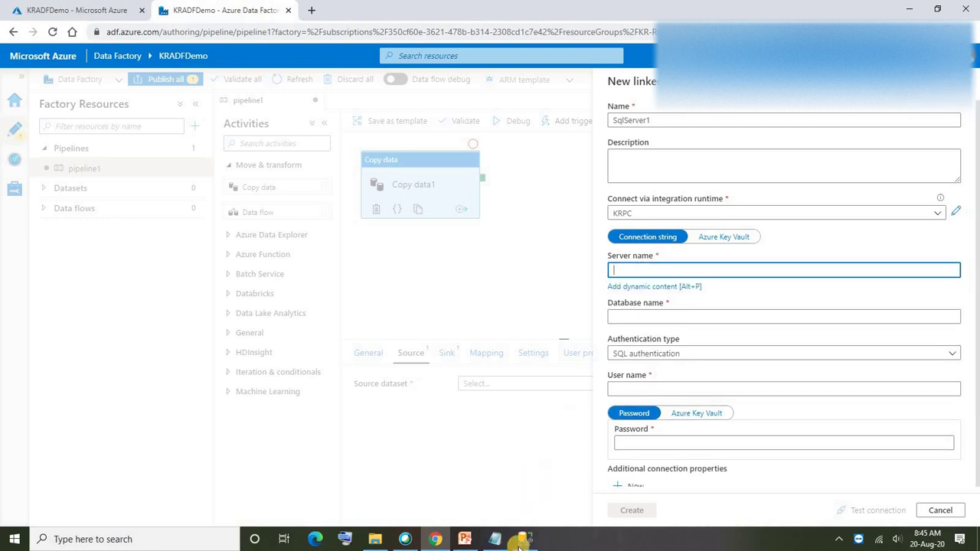
pyautogui.click(525, 539)
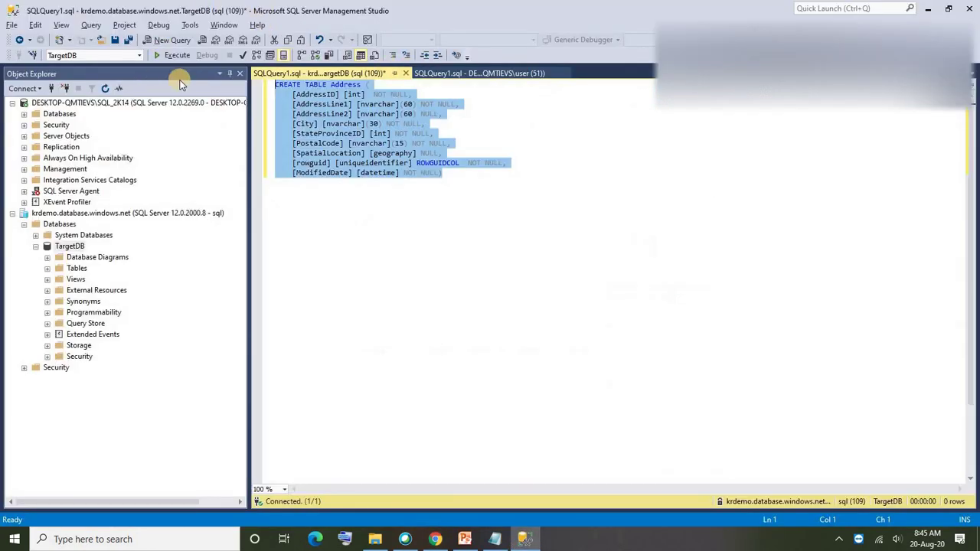
pyautogui.click(52, 89)
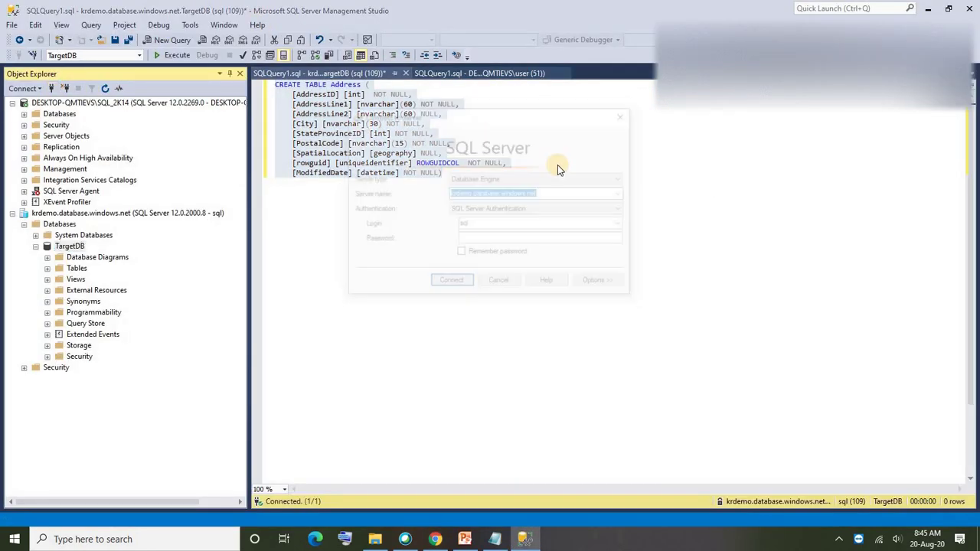
pyautogui.click(560, 179)
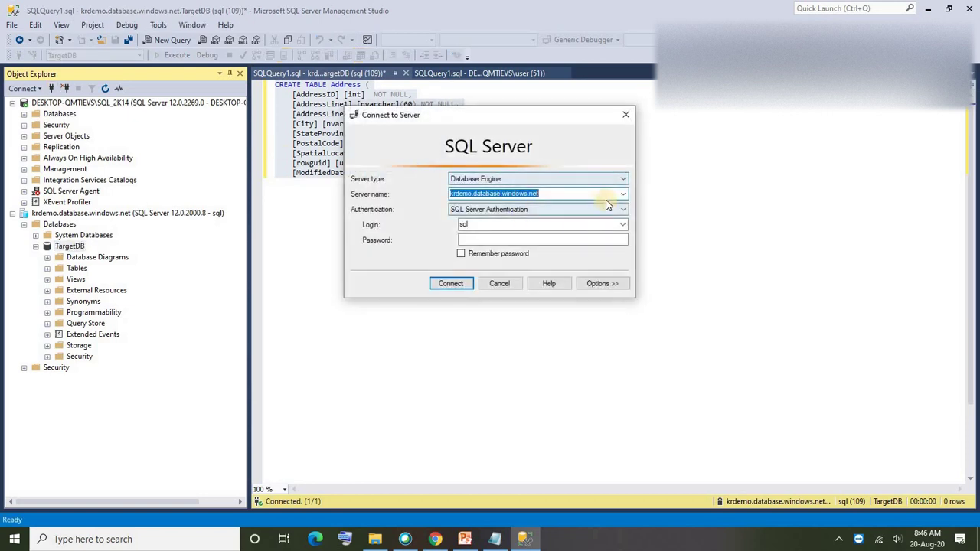
pyautogui.click(624, 194)
pyautogui.click(482, 214)
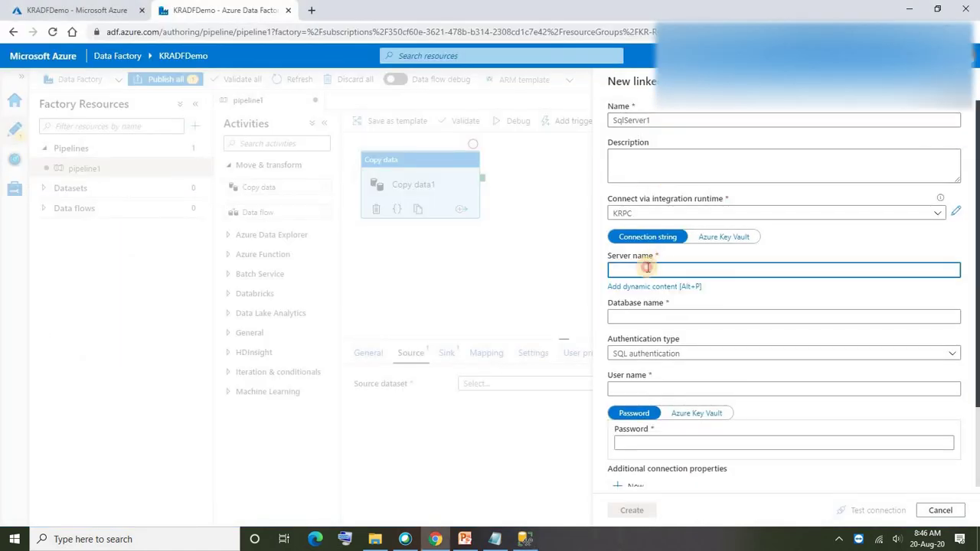
# Paste DESKTOP-QMTIEVS\SQL_2K14 as server name and AdventureWorksDB as database name
pyautogui.write('DESKTOP-QMTIEVS\\SQL_2K14')
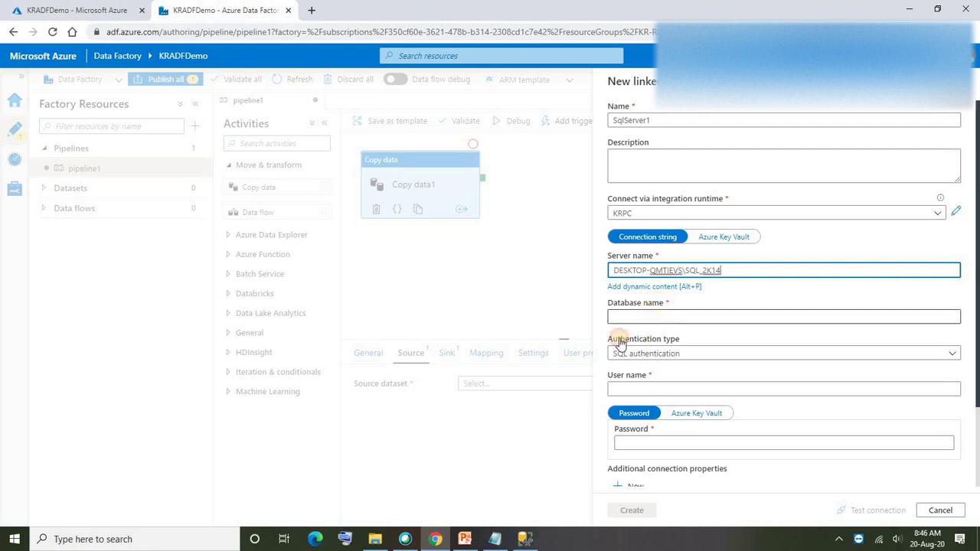
pyautogui.click(649, 316)
pyautogui.click(520, 538)
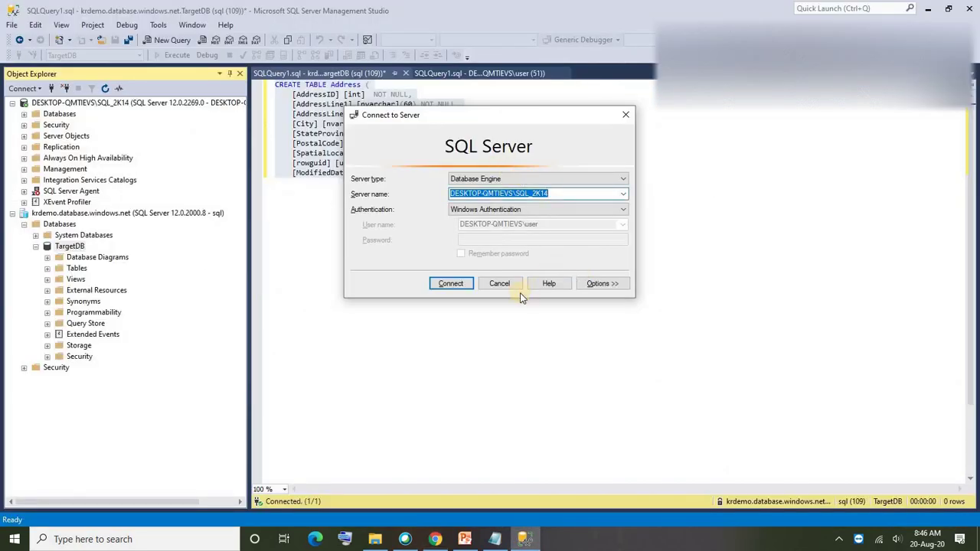
pyautogui.hotkey('alt', 'Tab')
pyautogui.click(638, 307)
pyautogui.hotkey('ctrl', 'v')
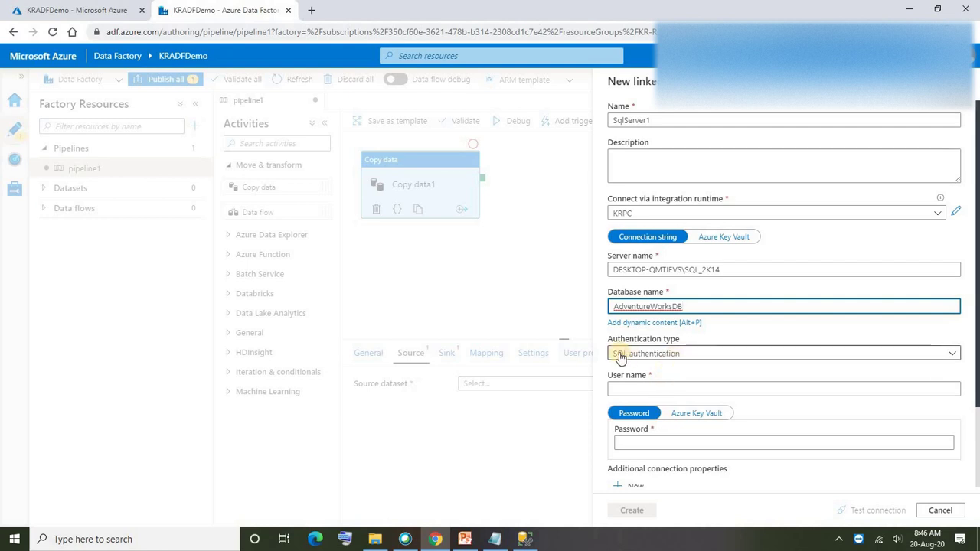
# Enter the SQL user name and password, then create the SqlServer1 linked service
pyautogui.click(653, 389)
pyautogui.write('sa')
pyautogui.click(659, 445)
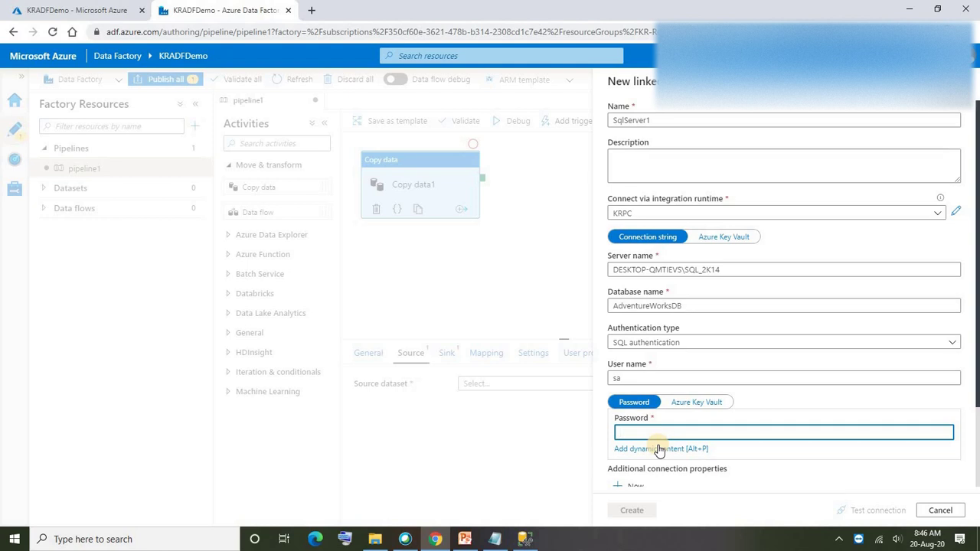
pyautogui.click(645, 379)
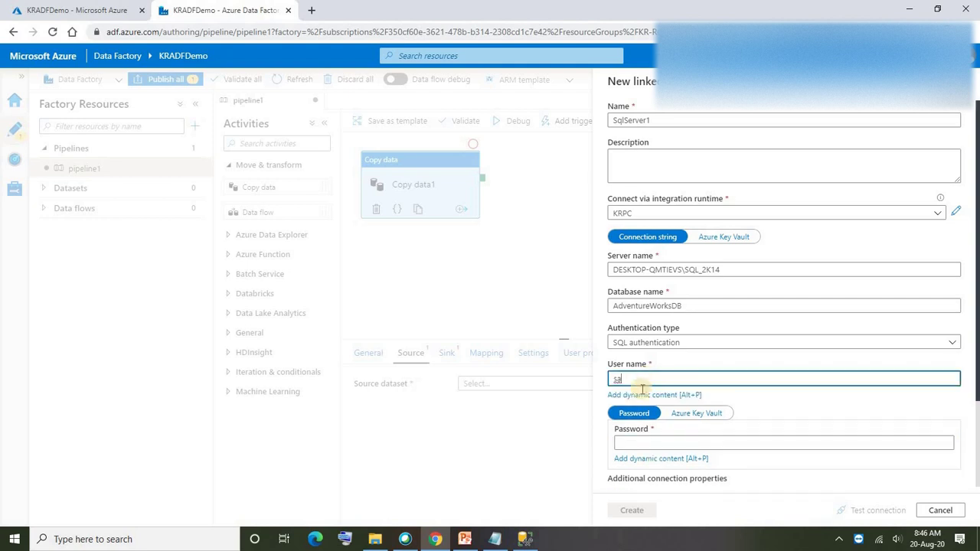
pyautogui.click(631, 441)
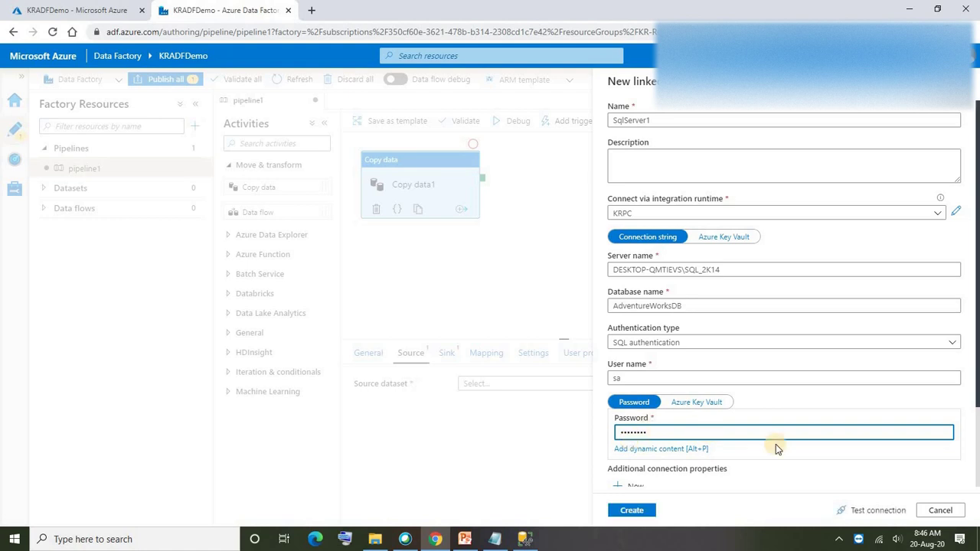
pyautogui.click(629, 511)
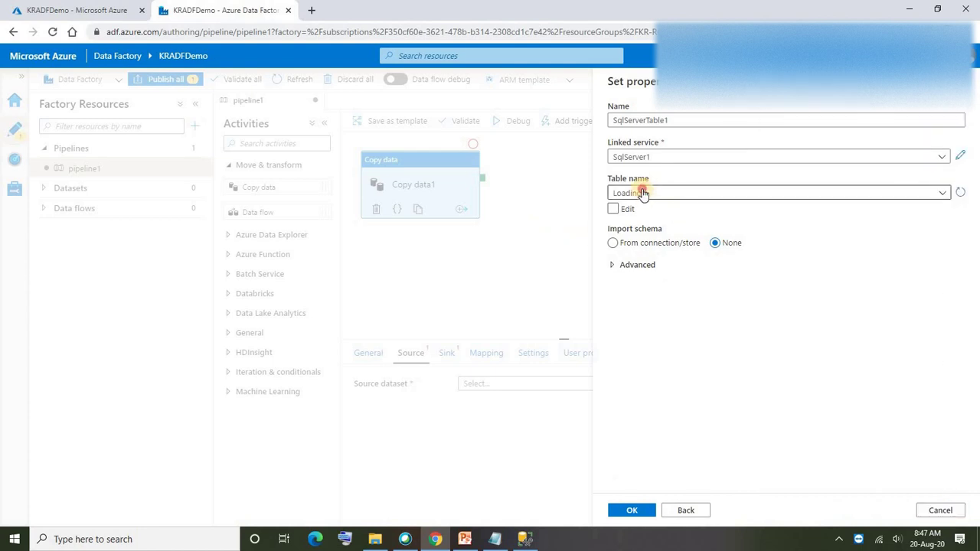
# Pick Person.Address from the table list and save the SqlServerTable1 dataset
pyautogui.click(643, 194)
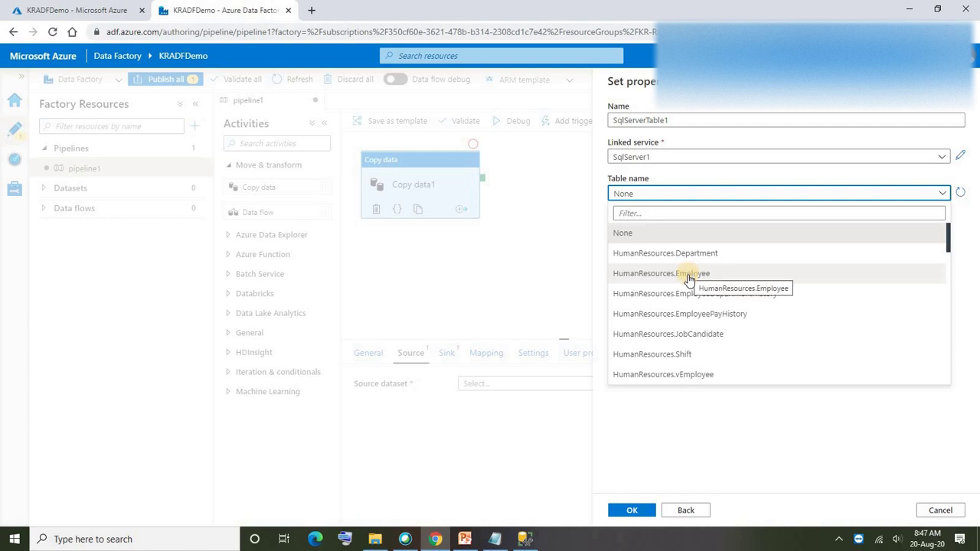
pyautogui.scroll(-10, 681, 318)
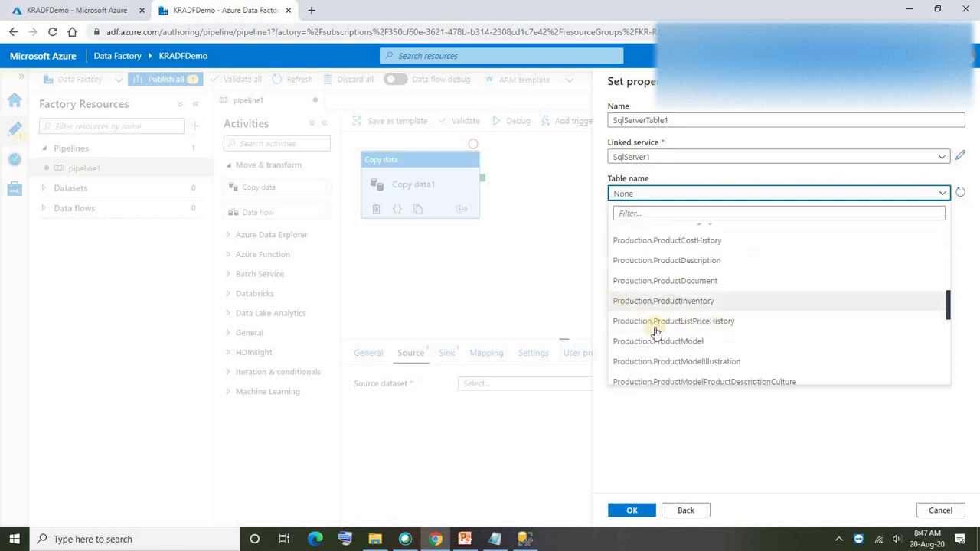
pyautogui.scroll(-20, 667, 337)
pyautogui.scroll(15, 659, 344)
pyautogui.scroll(10, 658, 344)
pyautogui.scroll(-3, 674, 345)
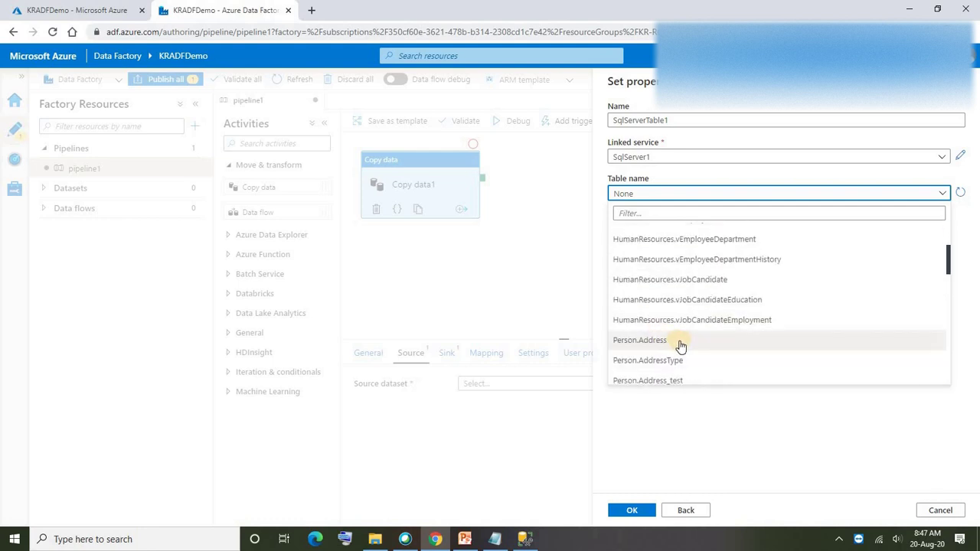
pyautogui.click(668, 343)
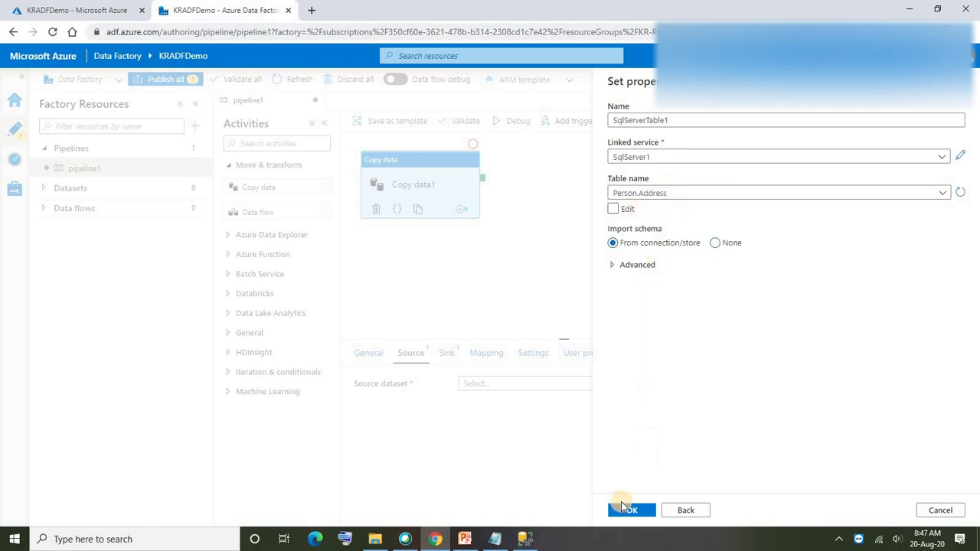
pyautogui.click(628, 511)
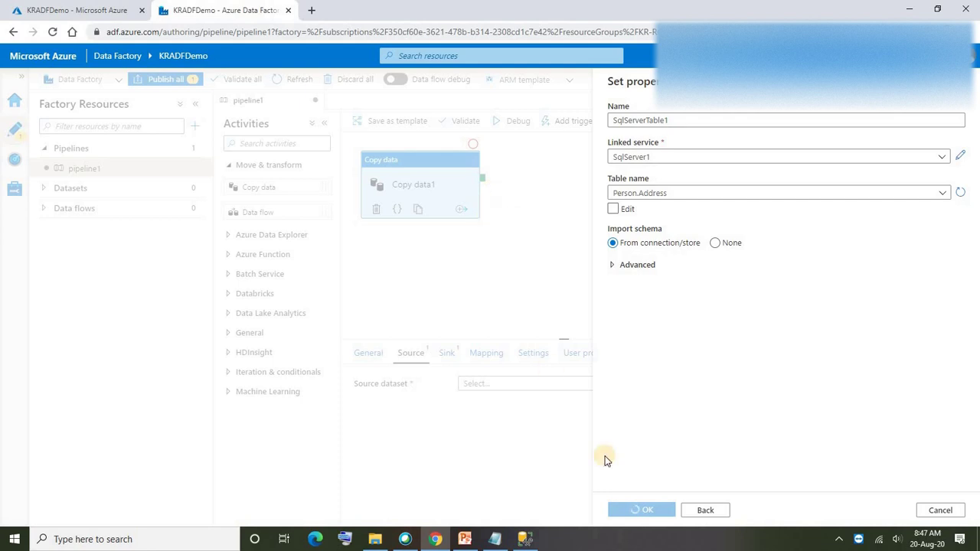
# Create a new Azure SQL Database dataset for the copy activity's sink
pyautogui.click(445, 358)
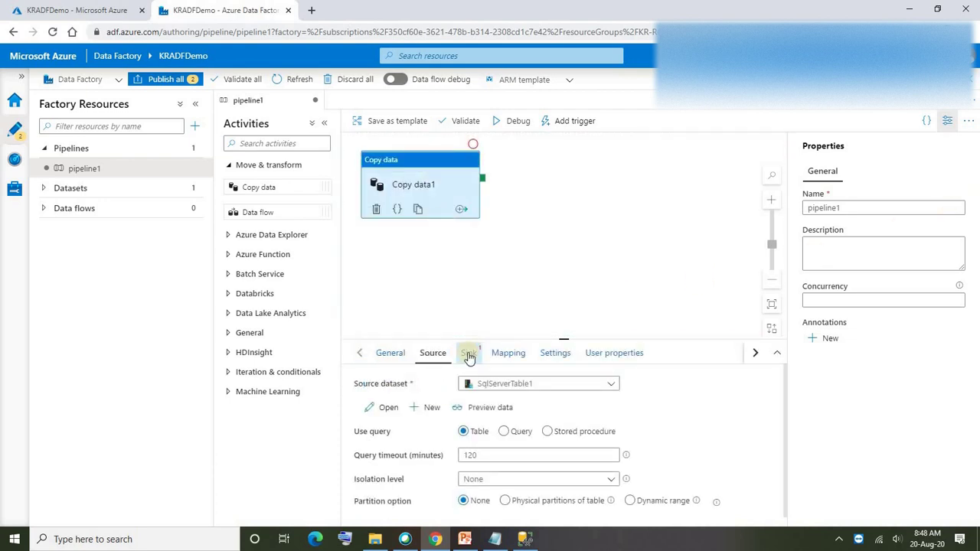
pyautogui.click(469, 355)
pyautogui.click(643, 383)
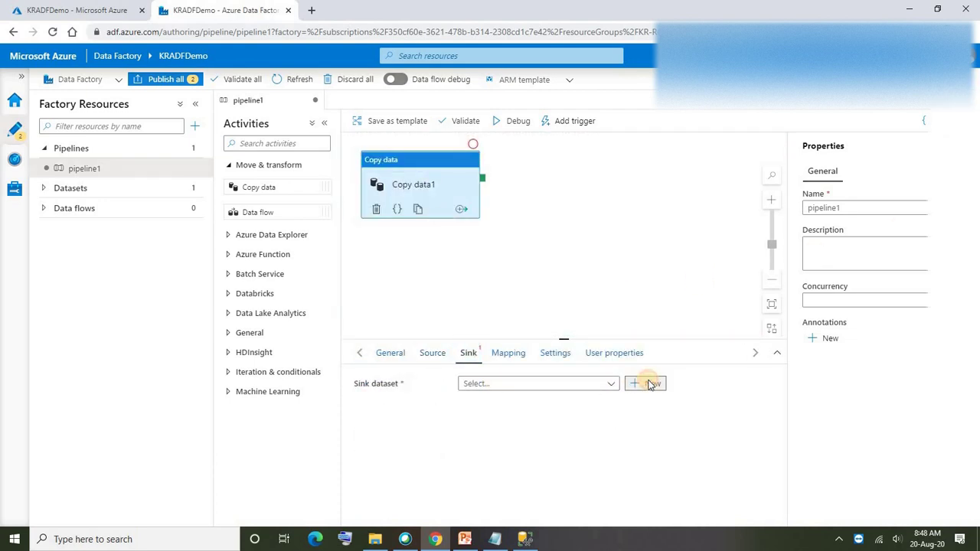
pyautogui.click(740, 154)
pyautogui.write('sql')
pyautogui.click(775, 253)
pyautogui.click(643, 511)
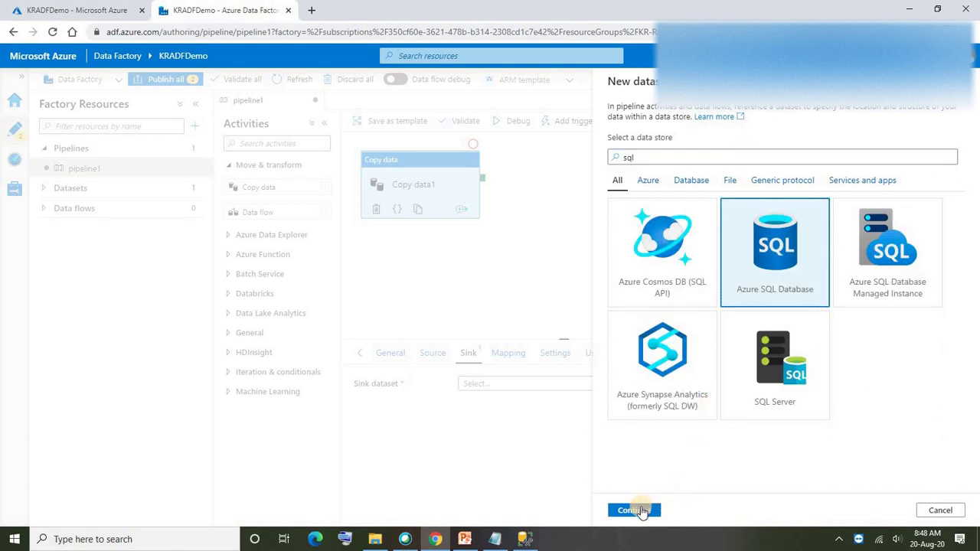
# Rename the sink dataset to AzureSQL and start a new linked service
pyautogui.click(670, 121)
pyautogui.hotkey('ctrl', 'a')
pyautogui.write('A')
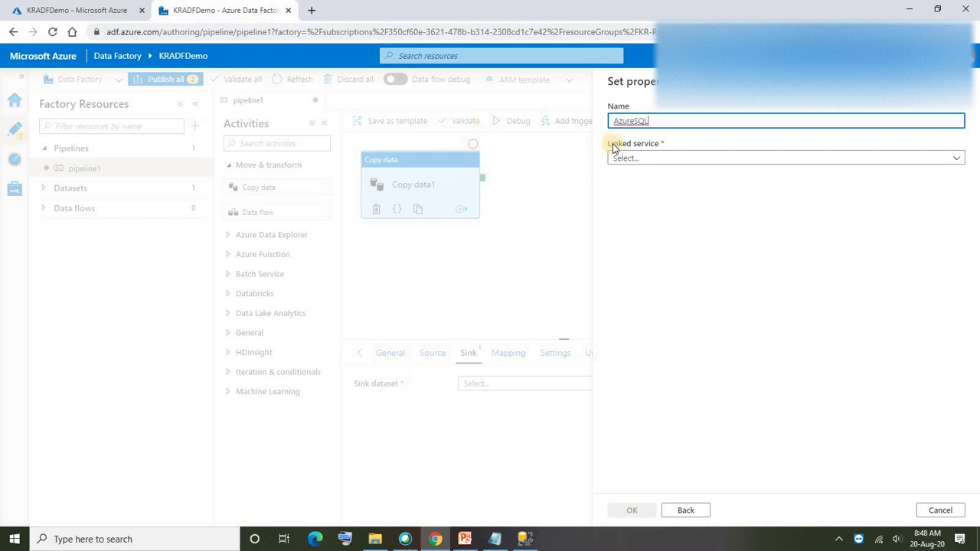
pyautogui.click(635, 159)
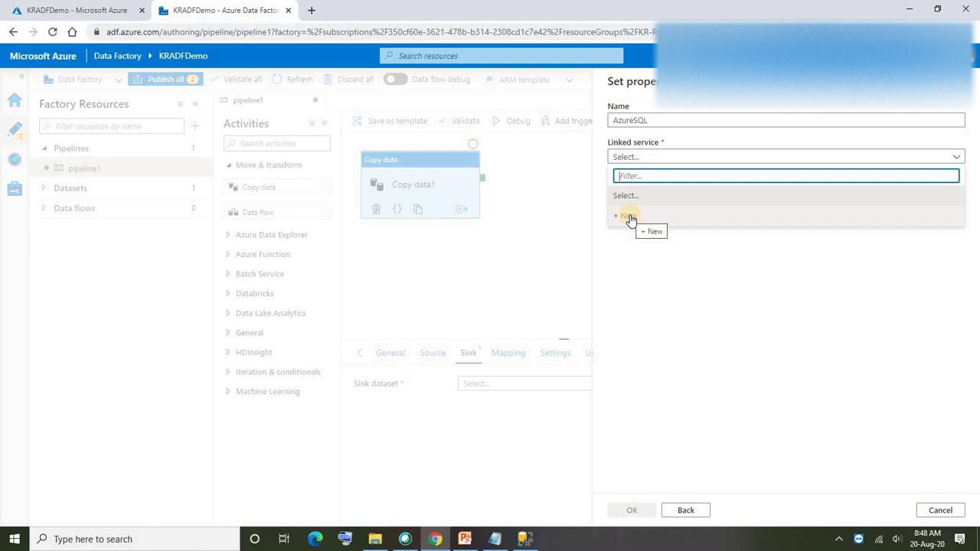
pyautogui.click(630, 219)
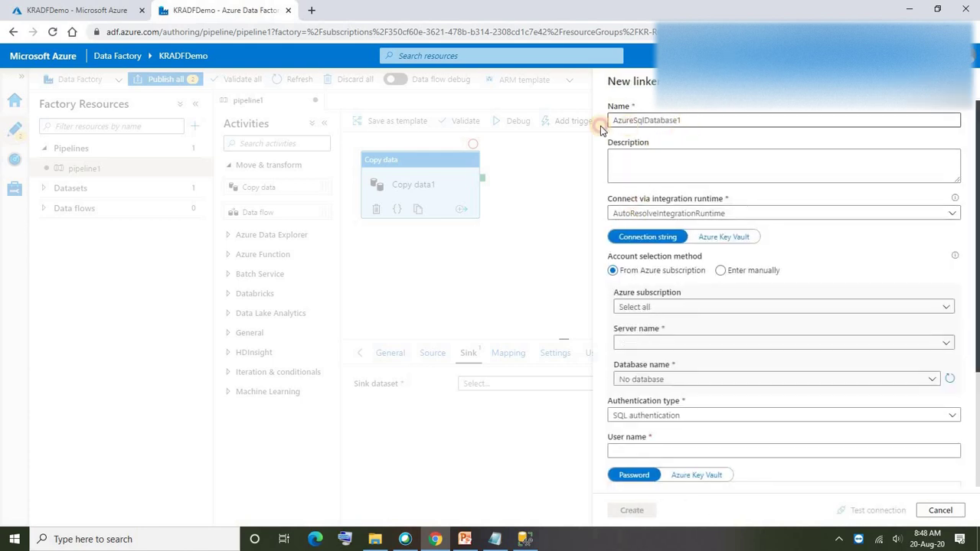
# Name the linked service AzureLS with Visual Studio Professional subscription, server krdemo, database TargetDB
pyautogui.doubleClick(630, 124)
pyautogui.write('Azu')
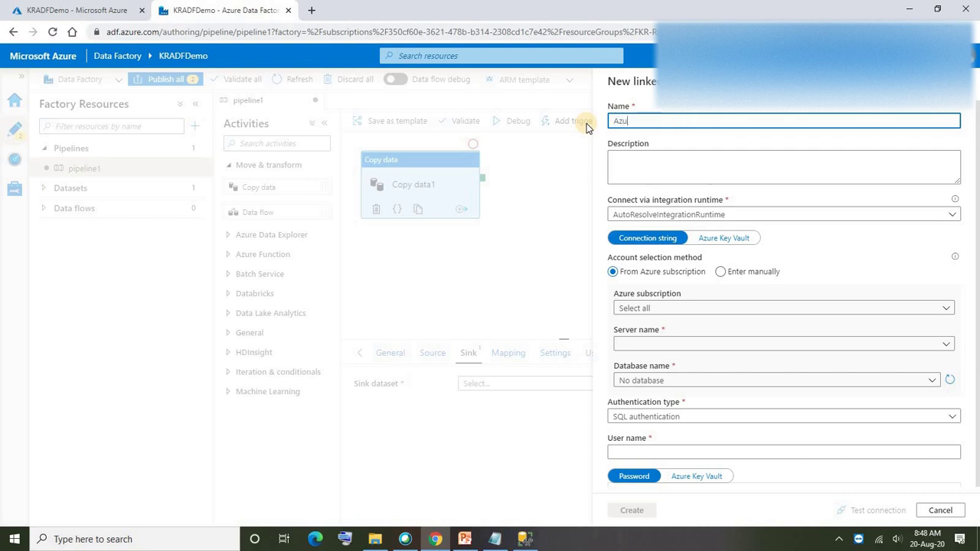
pyautogui.write('reLS')
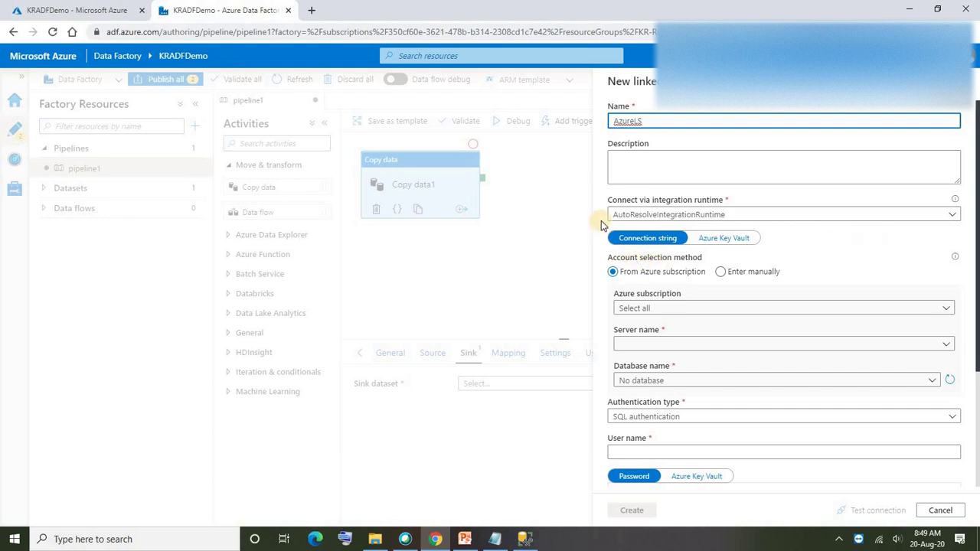
pyautogui.click(654, 308)
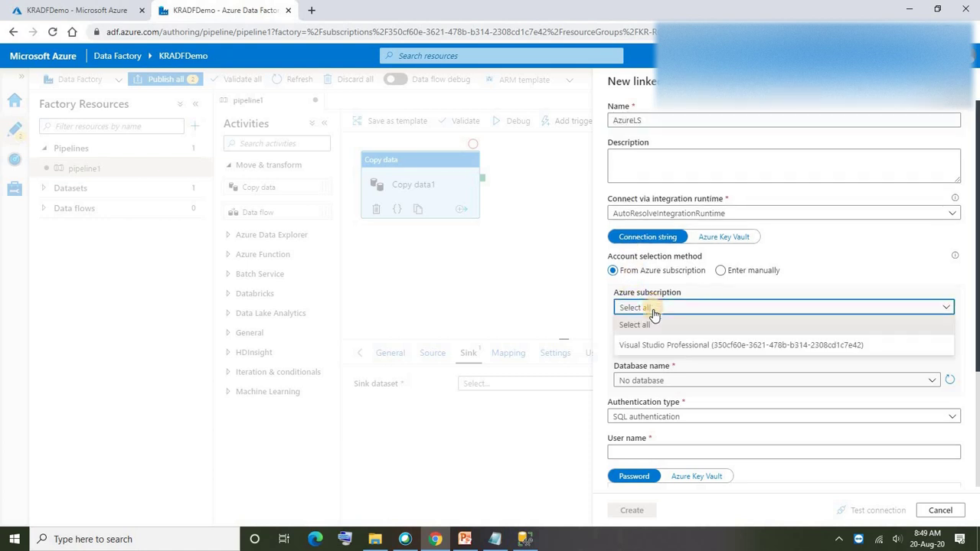
pyautogui.click(648, 345)
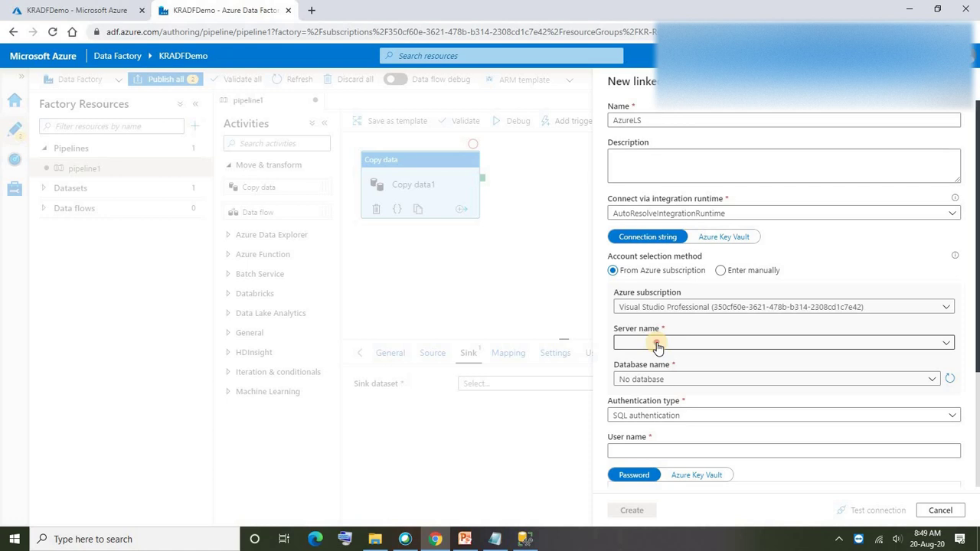
pyautogui.click(657, 346)
pyautogui.click(643, 359)
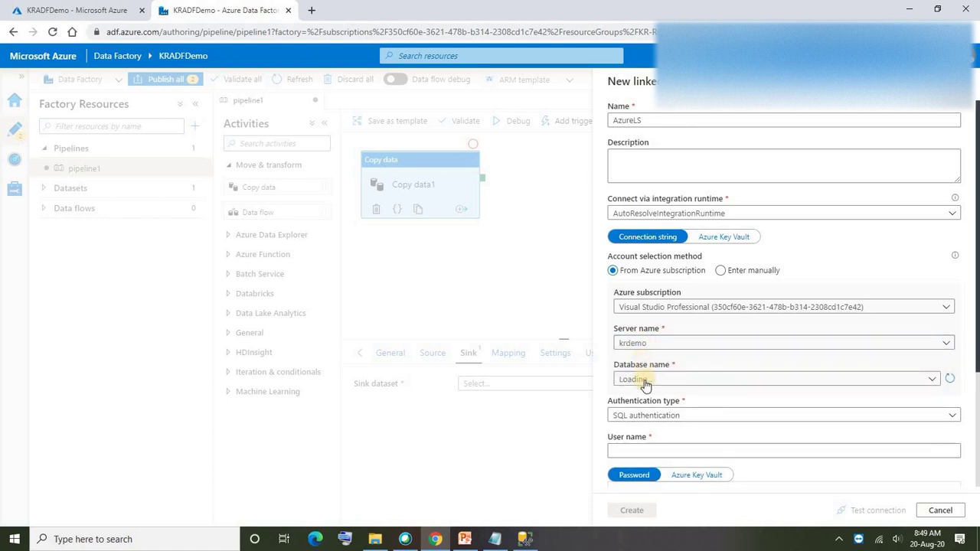
pyautogui.click(646, 378)
pyautogui.click(689, 414)
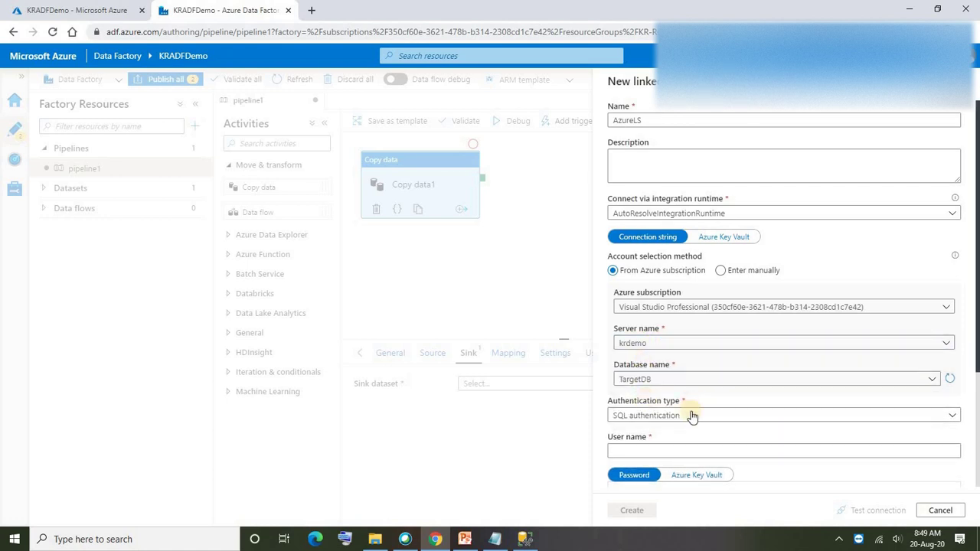
# Enter the SQL user name and password and create the AzureLS linked service
pyautogui.scroll(-3, 977, 391)
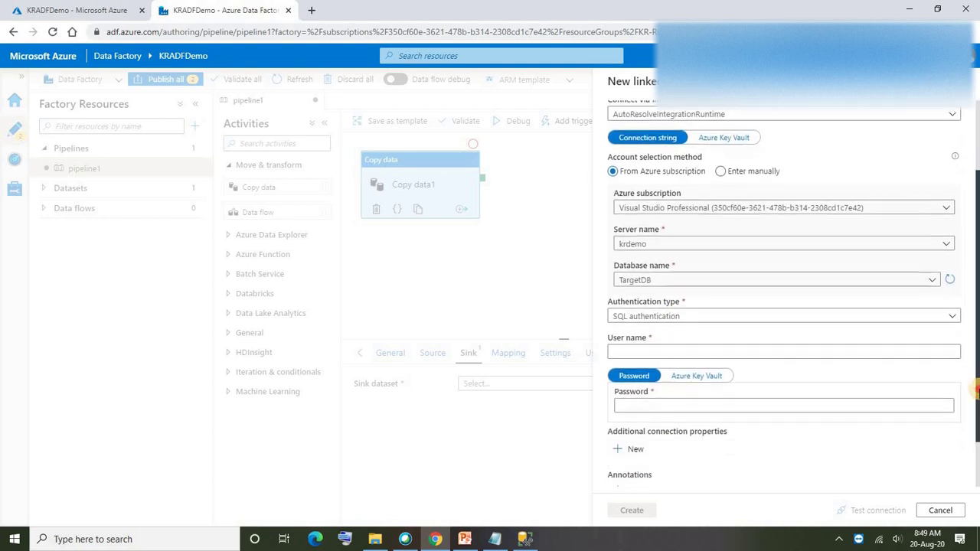
pyautogui.click(625, 350)
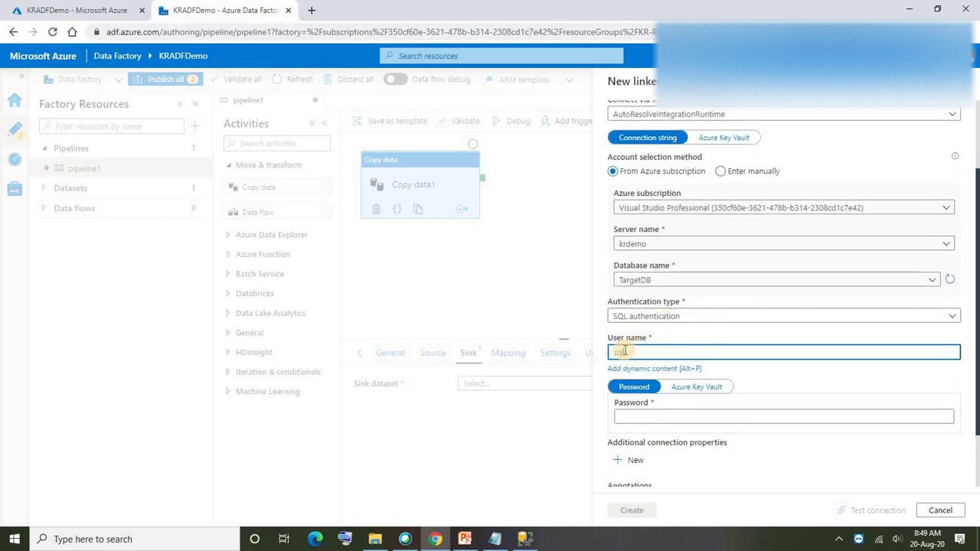
pyautogui.click(639, 418)
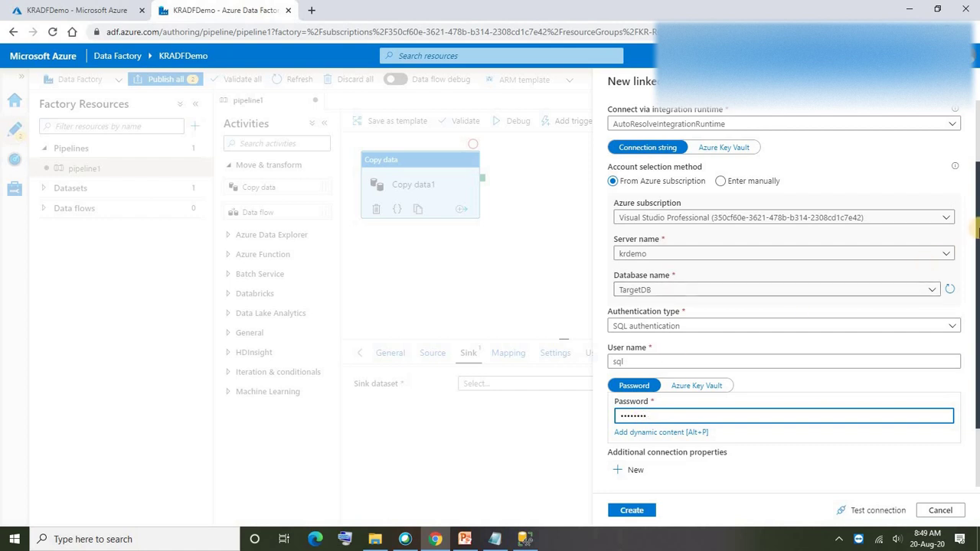
pyautogui.moveTo(976, 229); pyautogui.dragTo(977, 253)
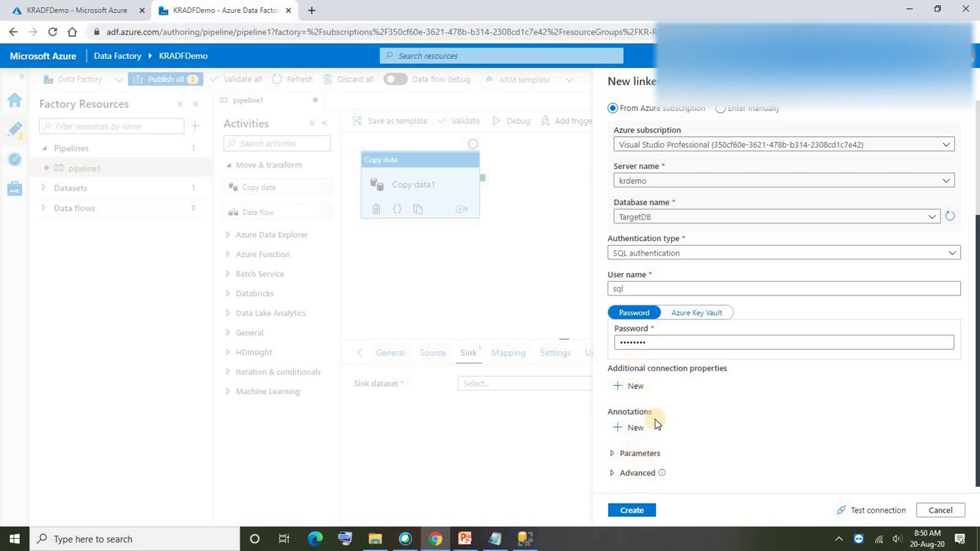
pyautogui.click(624, 509)
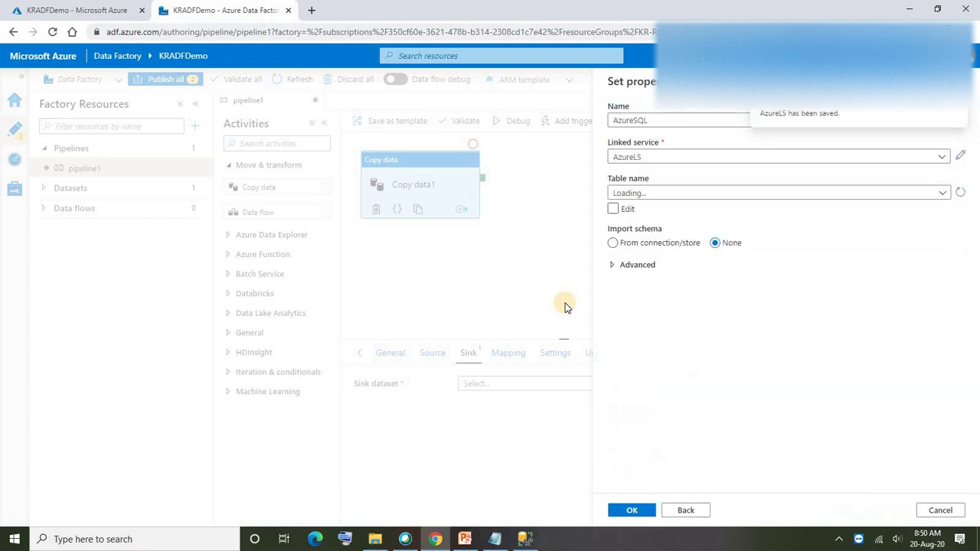
# Open the failing table list and read the error showing blocked client IP 40.82.251.36
pyautogui.click(854, 194)
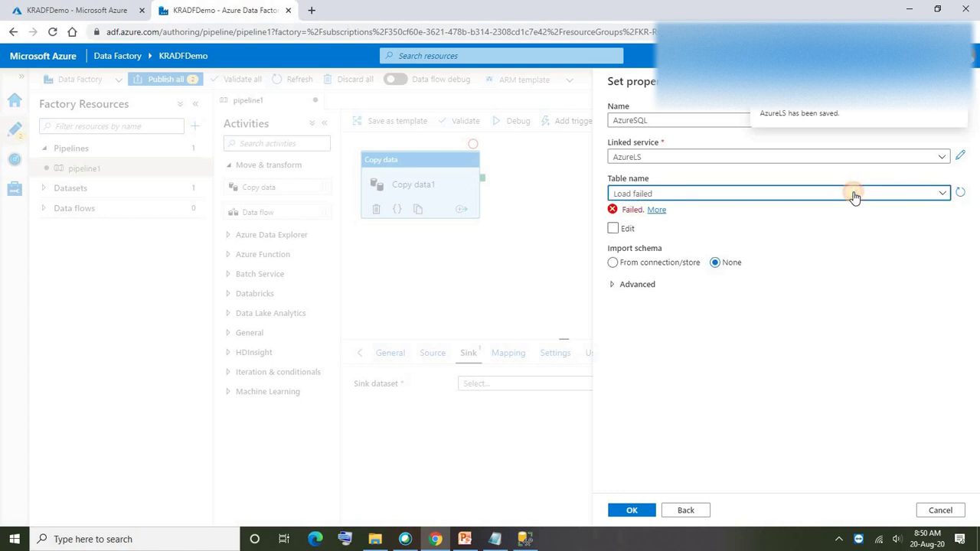
pyautogui.click(838, 273)
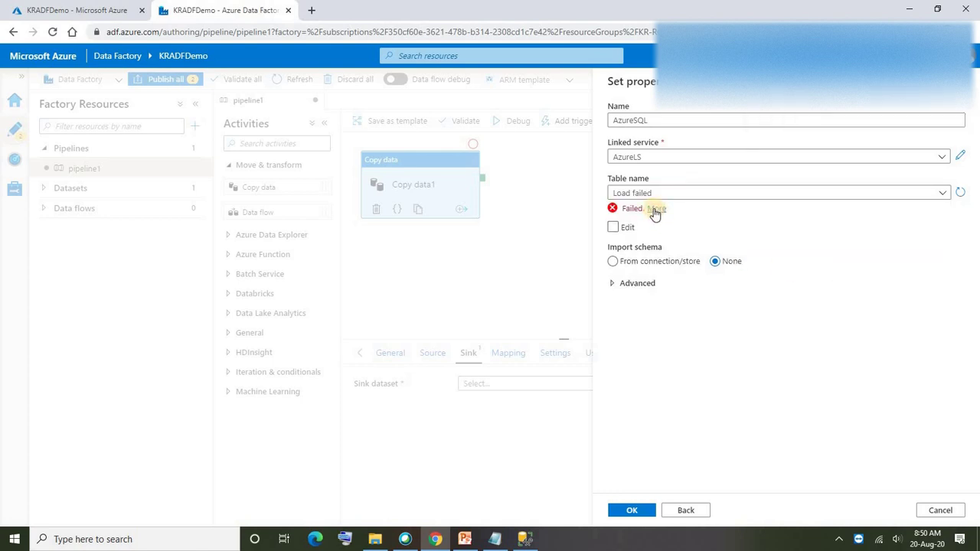
pyautogui.click(656, 208)
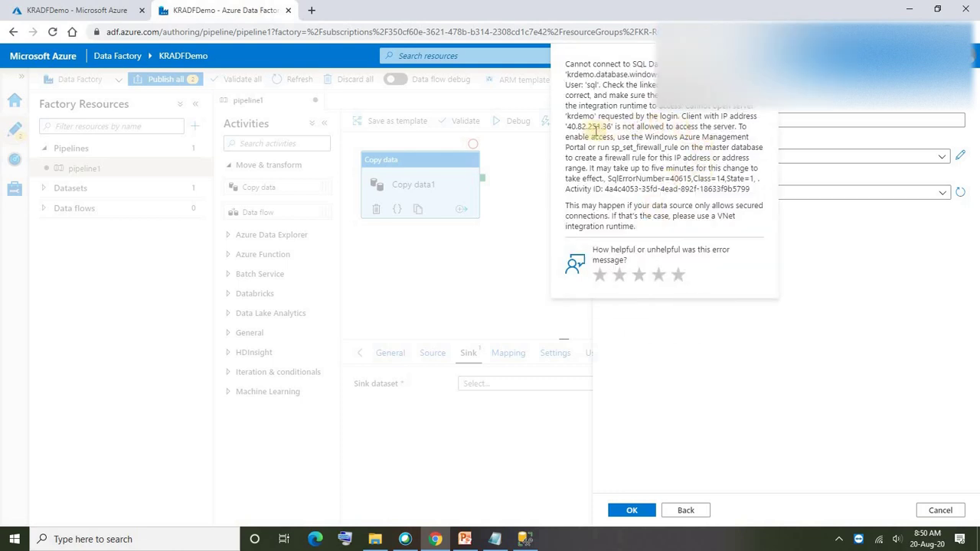
pyautogui.moveTo(568, 125); pyautogui.dragTo(609, 126)
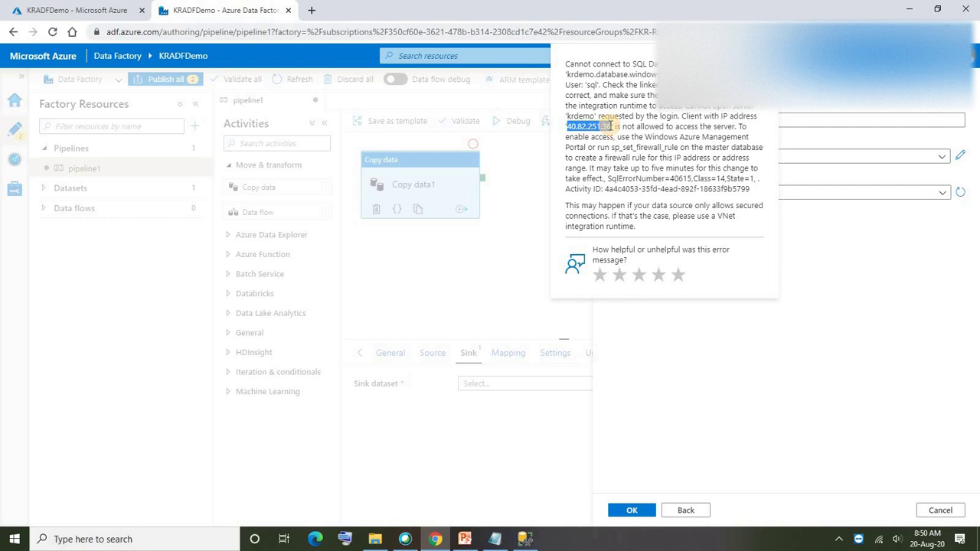
# Open the krdemo SQL server's firewall settings from the portal home page
pyautogui.click(98, 13)
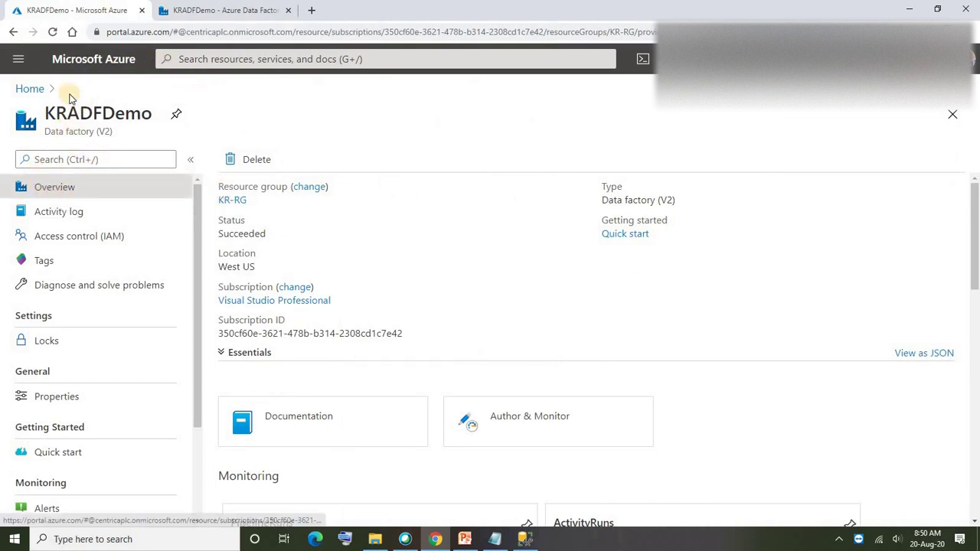
pyautogui.click(30, 89)
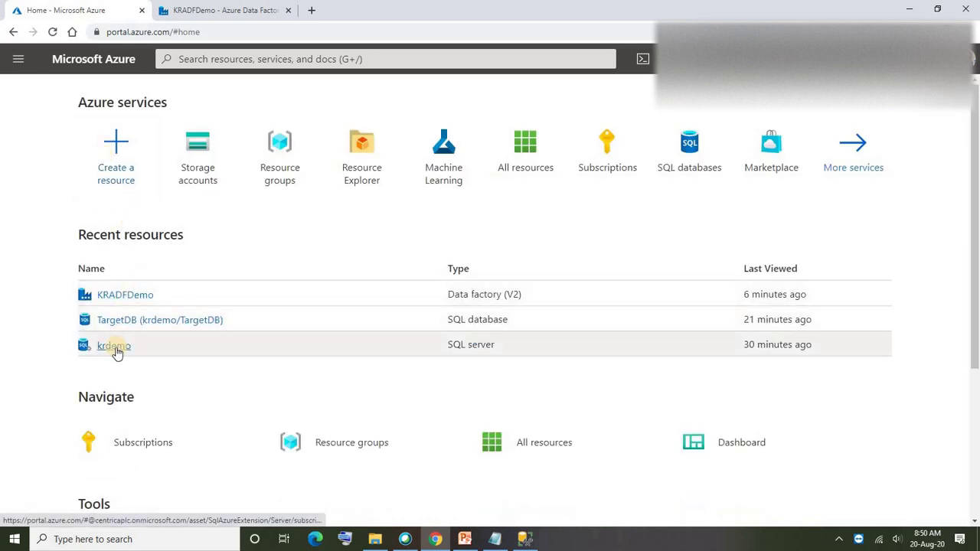
pyautogui.click(114, 347)
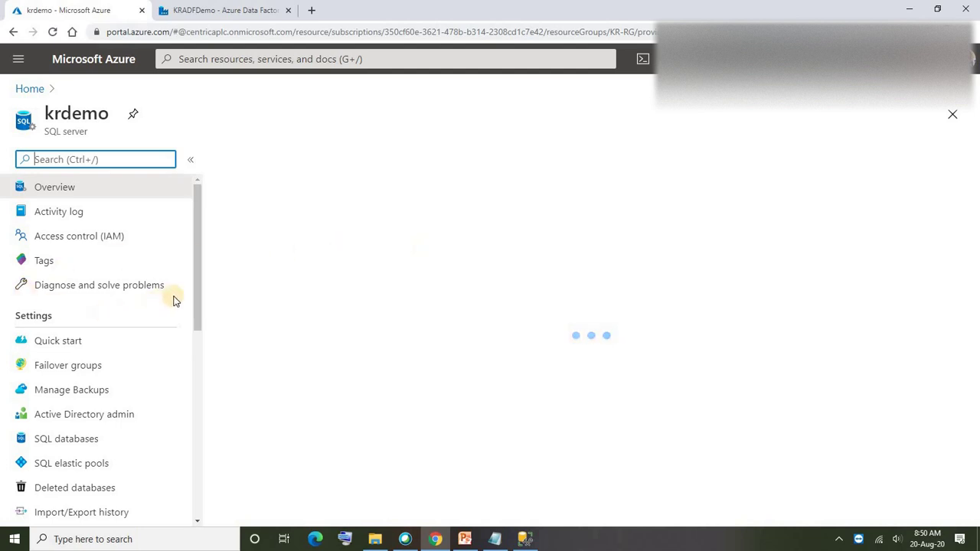
pyautogui.click(624, 236)
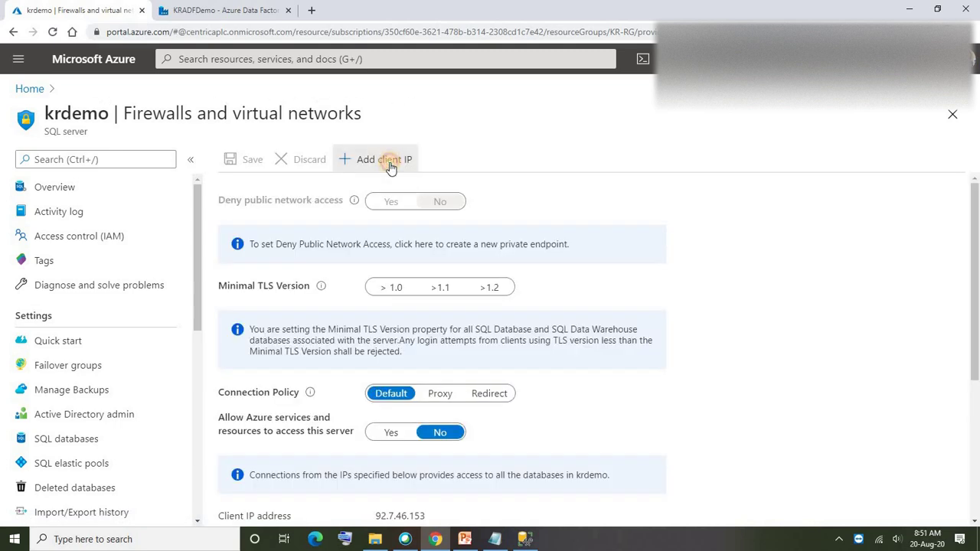
# Add the client IP and a rule Adf for 40.82.251.36, then save
pyautogui.click(391, 167)
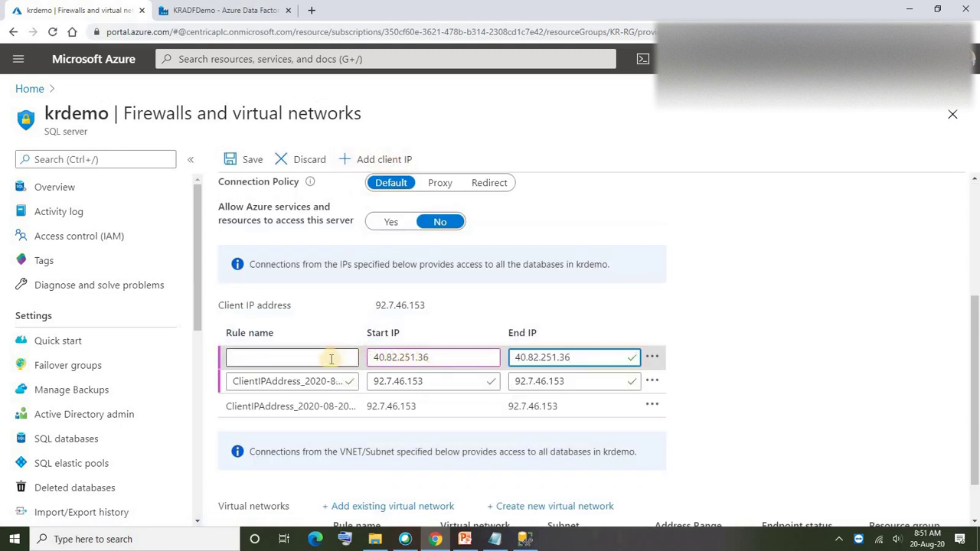
pyautogui.click(330, 358)
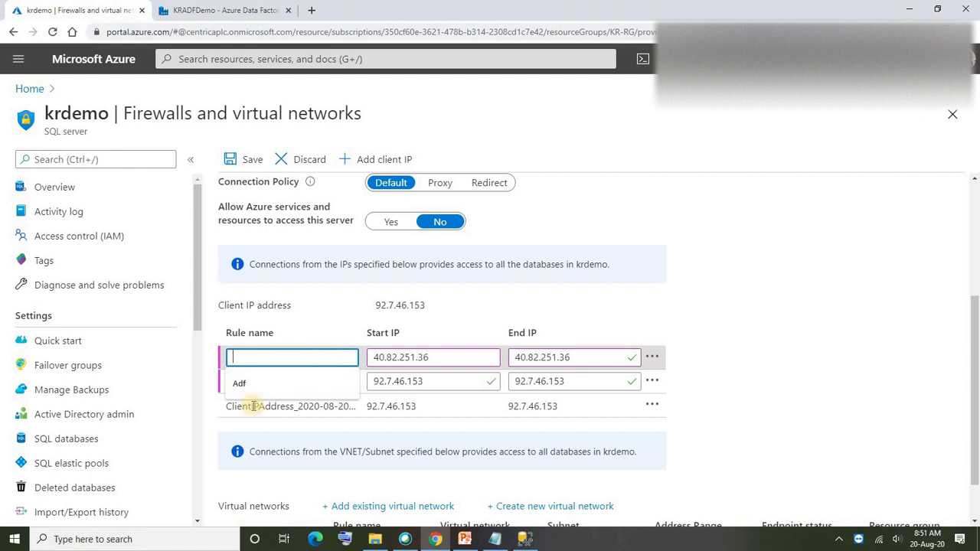
pyautogui.click(240, 383)
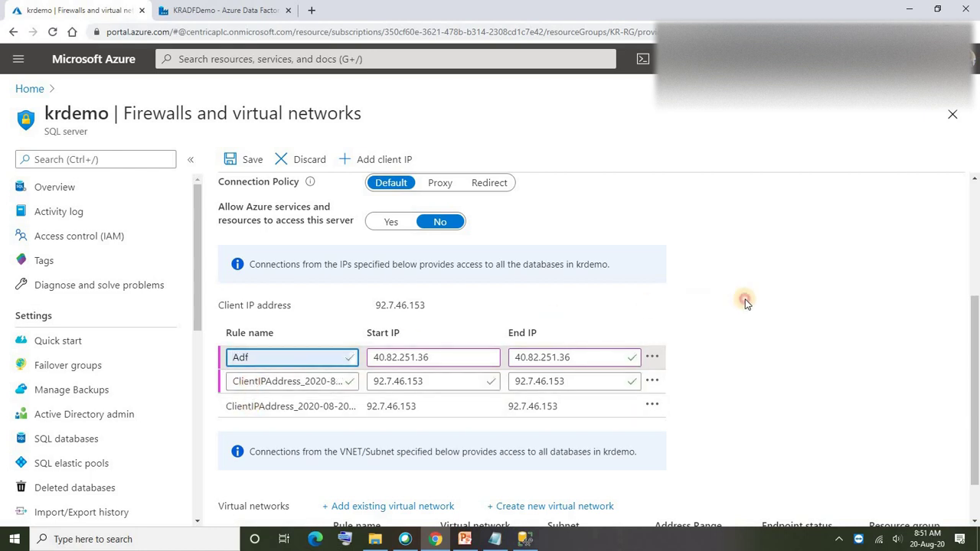
pyautogui.click(406, 383)
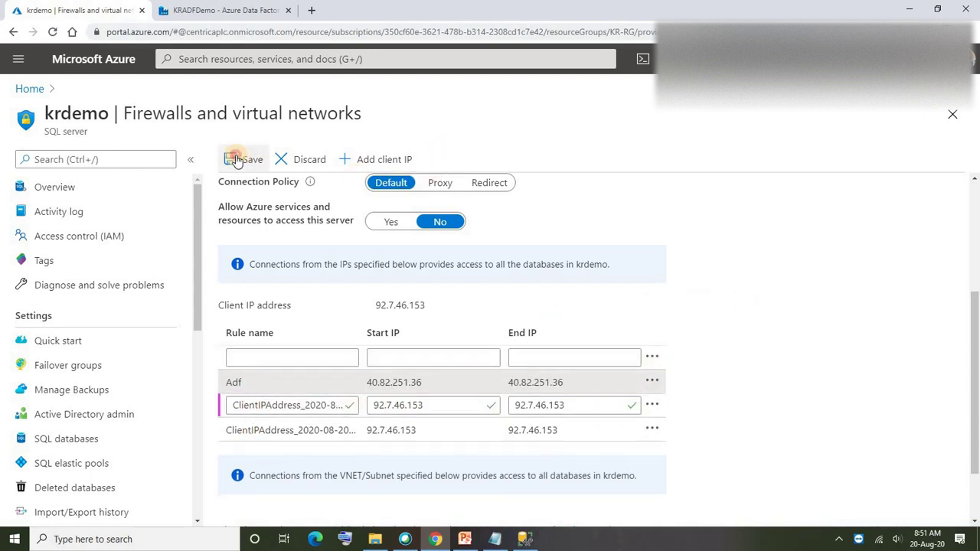
pyautogui.click(242, 160)
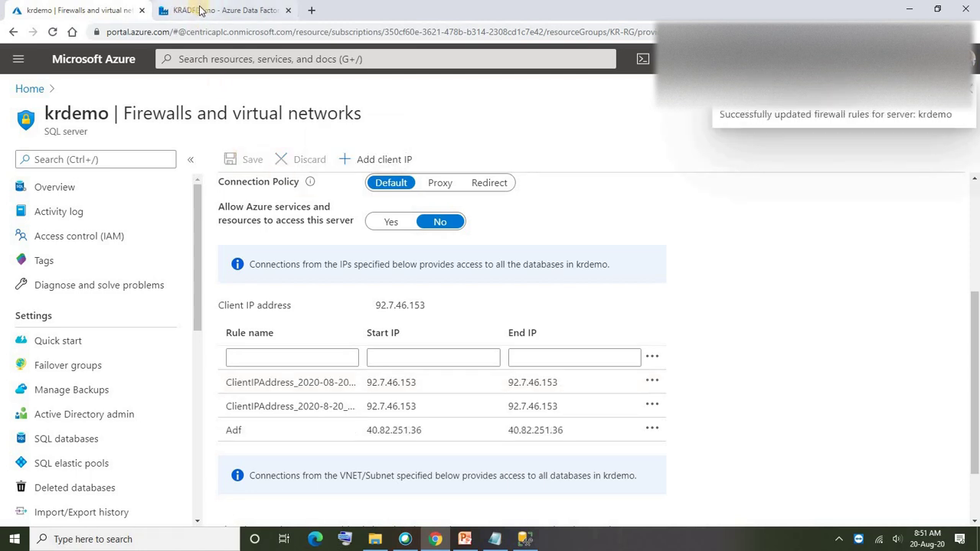
pyautogui.click(184, 9)
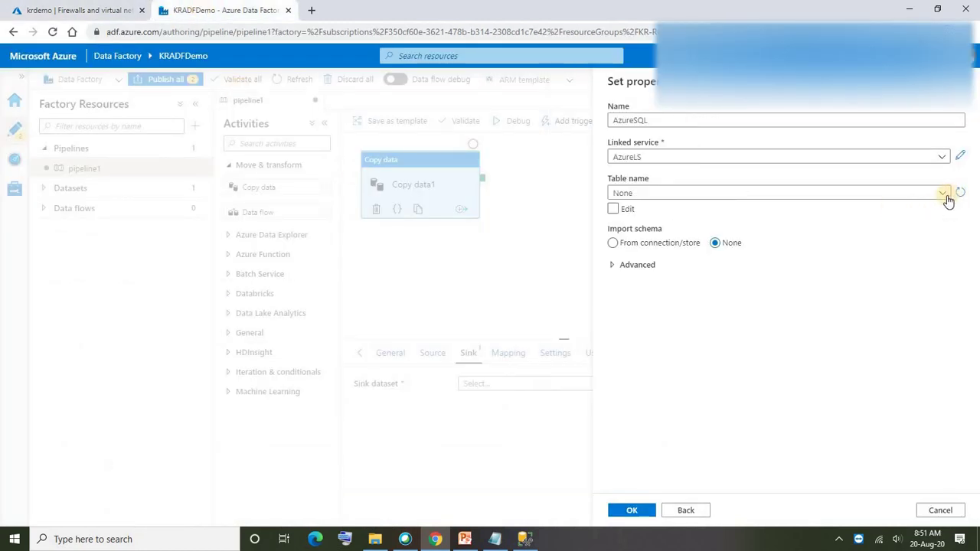
# Select table dbo.Address for the AzureSQL sink dataset and confirm it
pyautogui.click(889, 194)
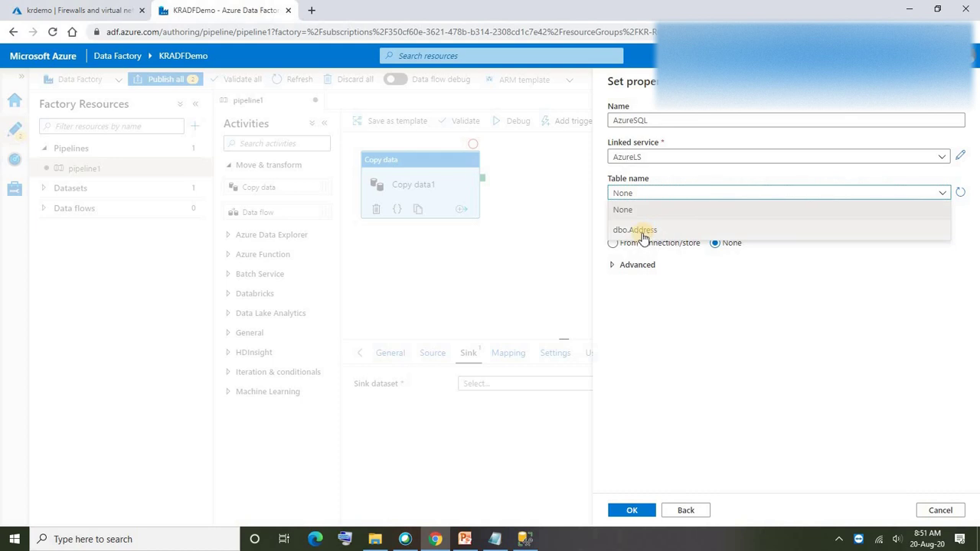
pyautogui.click(649, 232)
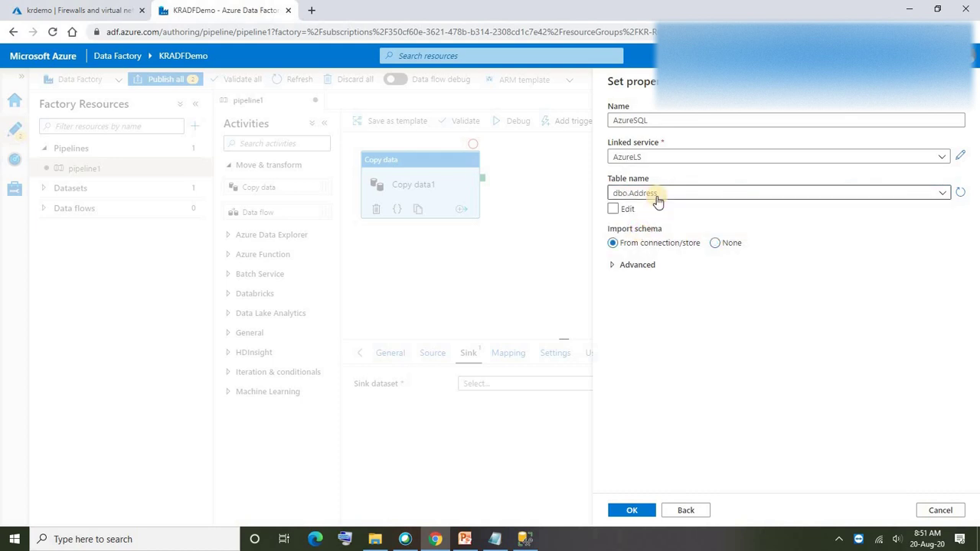
pyautogui.click(632, 511)
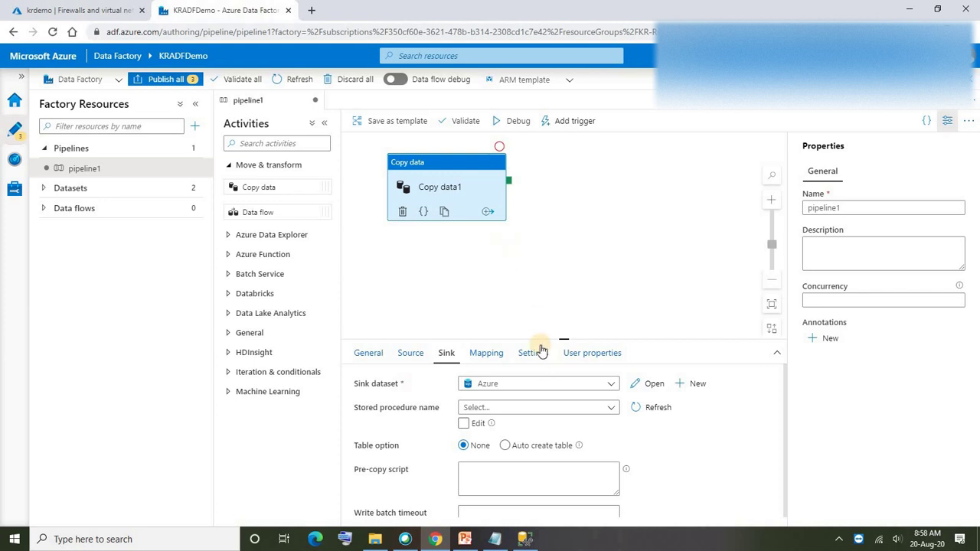
# Import schemas on the Mapping tab and enlarge the panel to review the column mappings
pyautogui.click(481, 354)
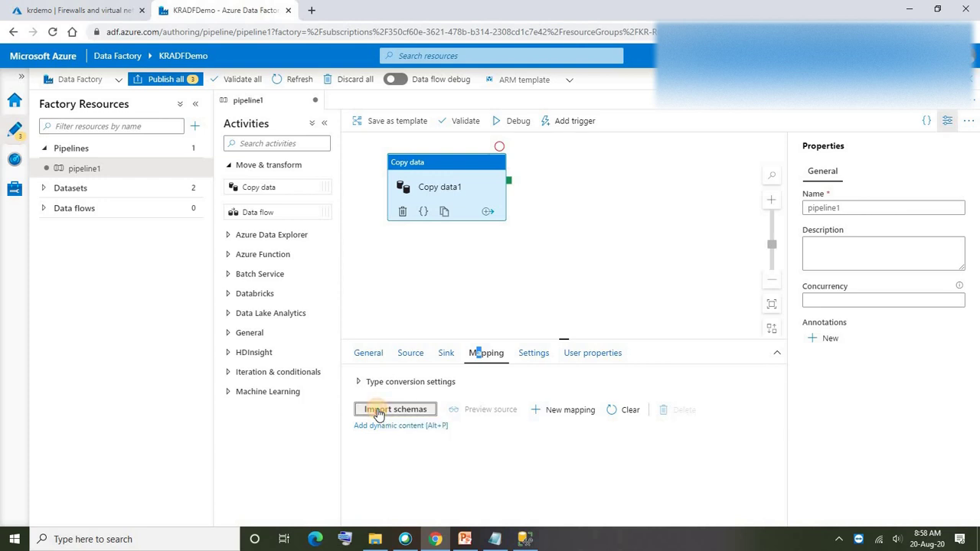
pyautogui.click(432, 409)
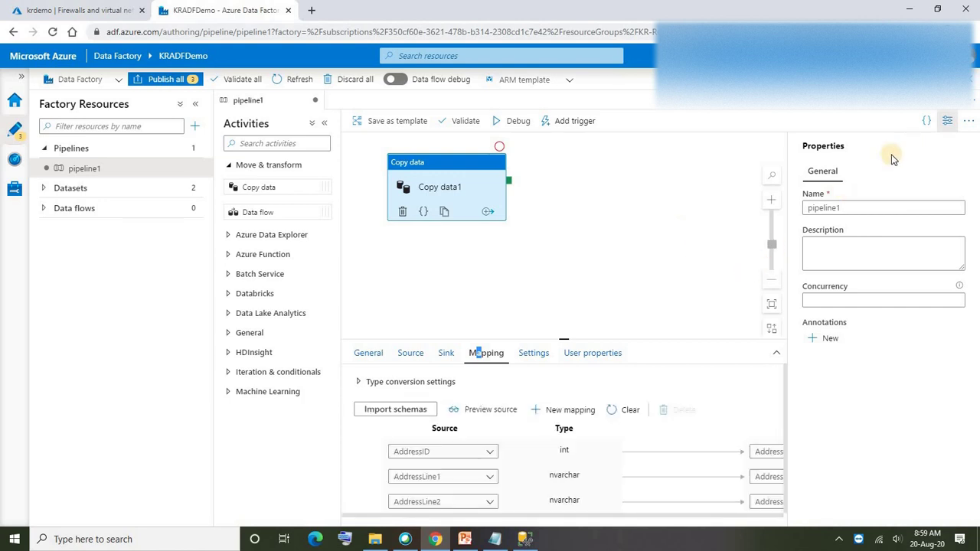
pyautogui.moveTo(559, 335); pyautogui.dragTo(566, 273)
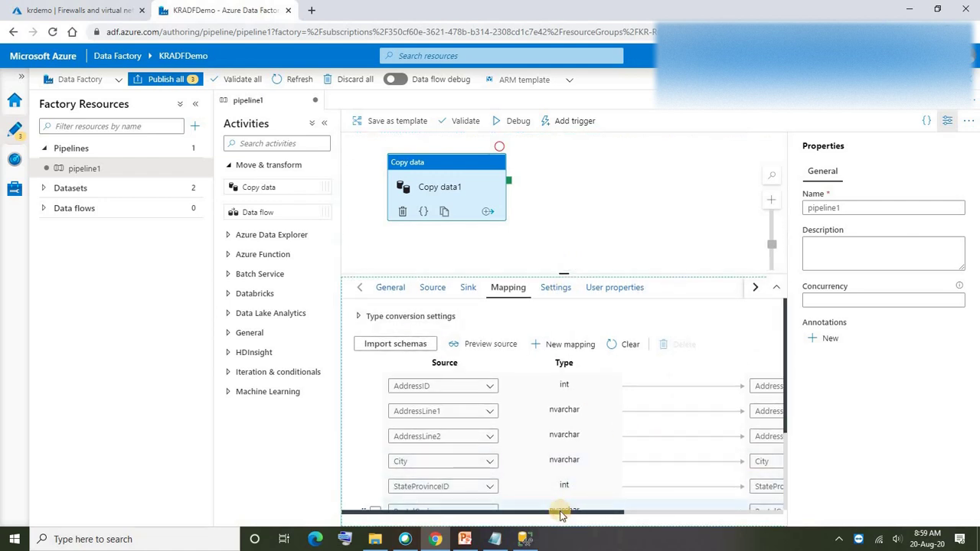
pyautogui.moveTo(558, 510); pyautogui.dragTo(573, 511)
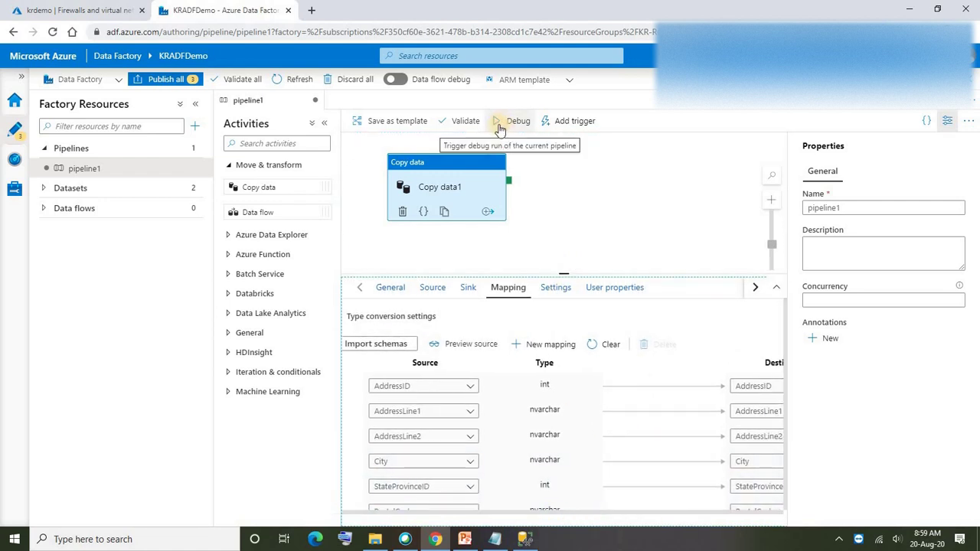
# Start the Copy data1 debug run, then bring up the Notepad demo notes below the last line
pyautogui.click(498, 125)
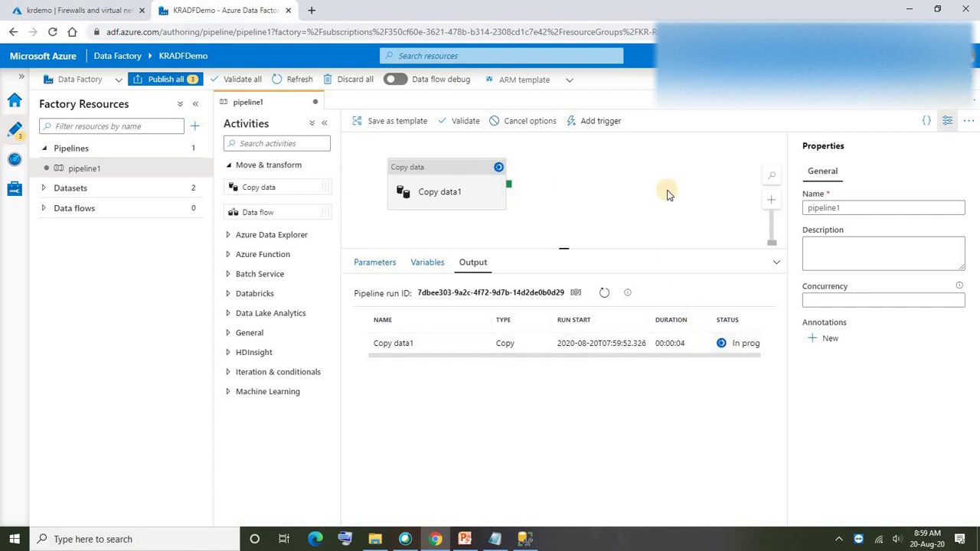
pyautogui.click(495, 539)
pyautogui.click(208, 260)
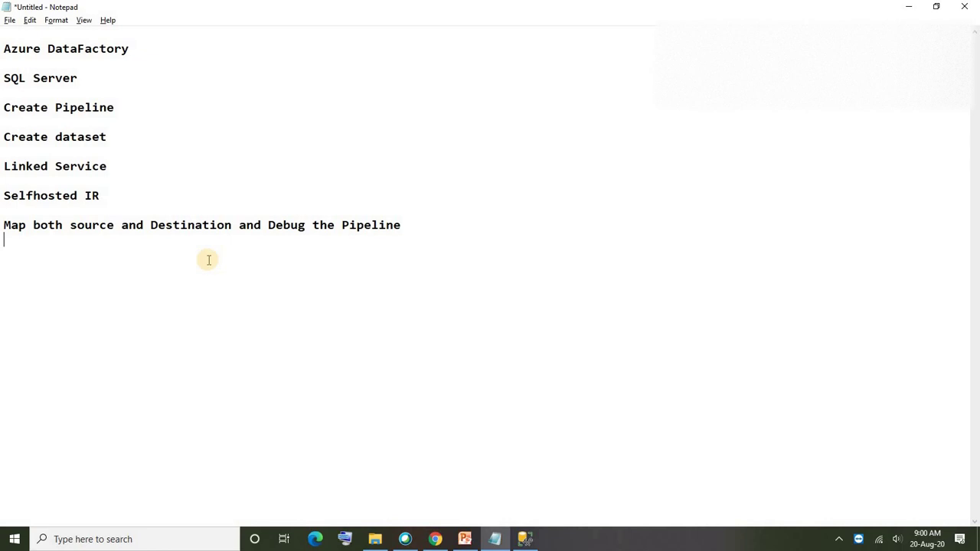
# Return to the Data Factory pipeline and select Copy data1 to view its mappings after the successful run
pyautogui.hotkey('alt', 'Tab')
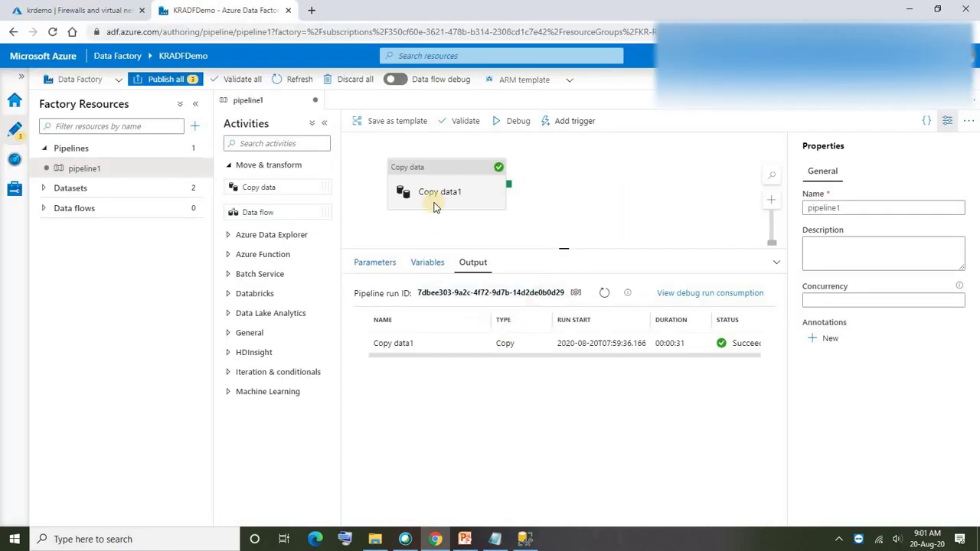
pyautogui.click(451, 168)
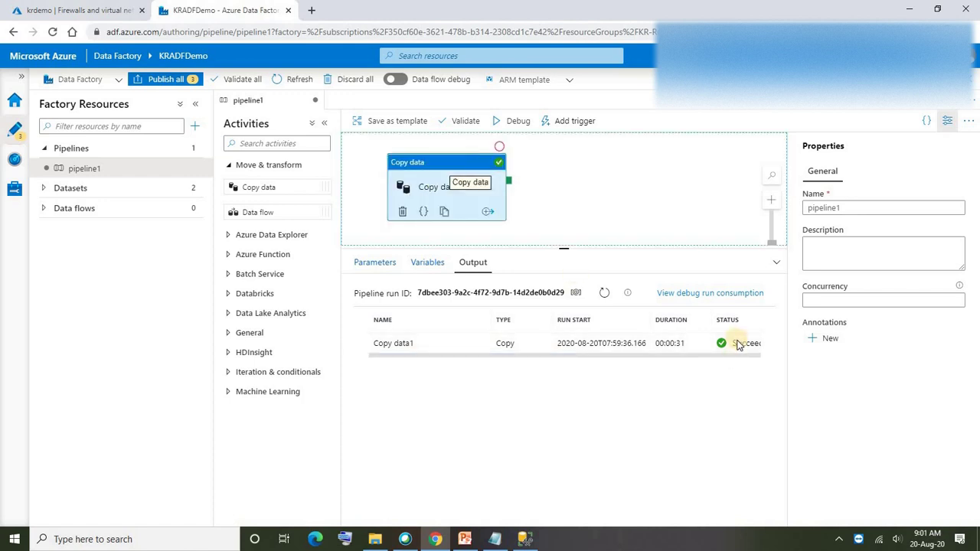
# Open the TargetDB database from the krdemo server's SQL databases list, then switch to SSMS
pyautogui.click(81, 13)
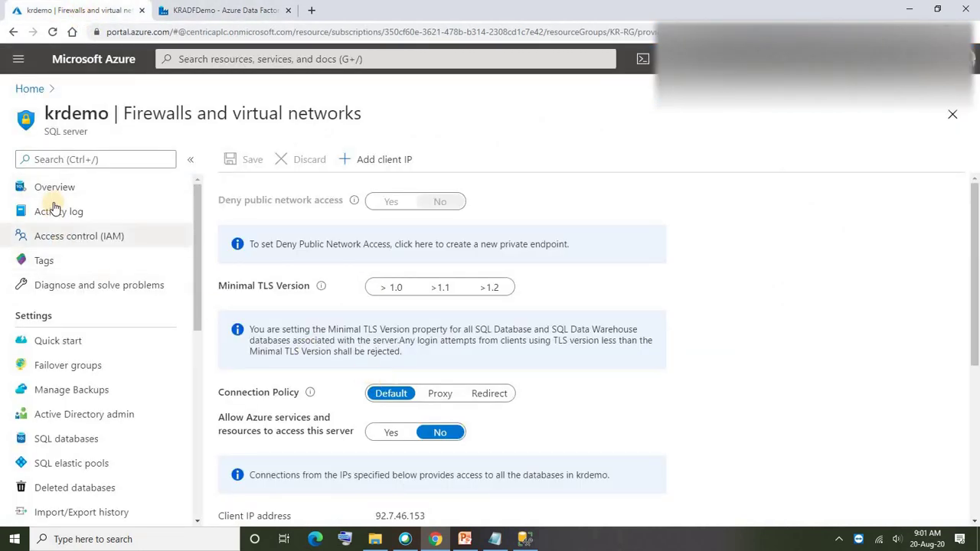
pyautogui.scroll(-2, 72, 400)
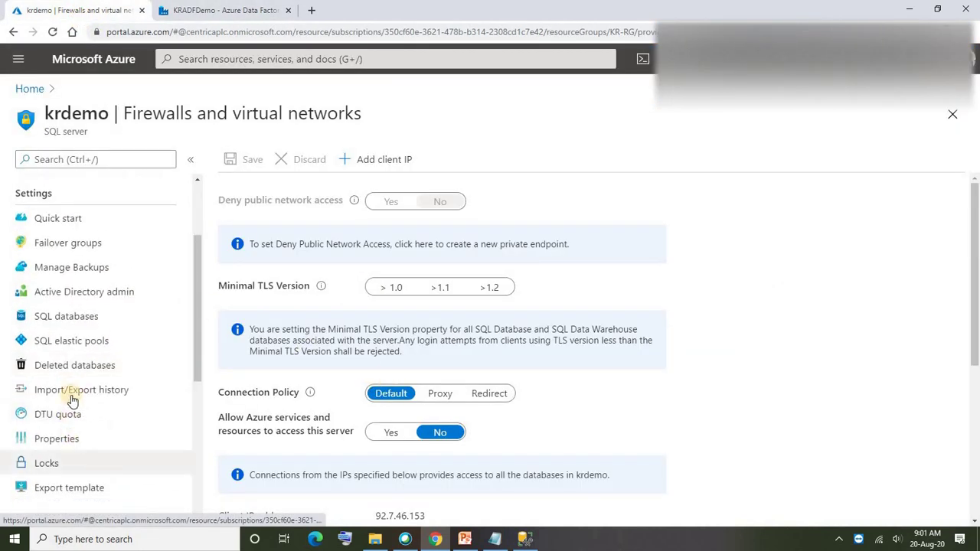
pyautogui.scroll(2, 64, 304)
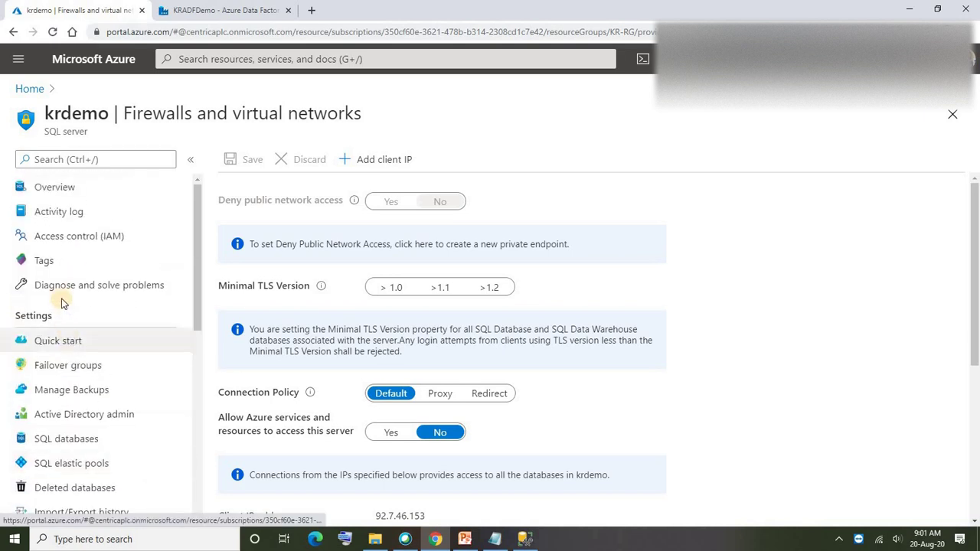
pyautogui.click(68, 442)
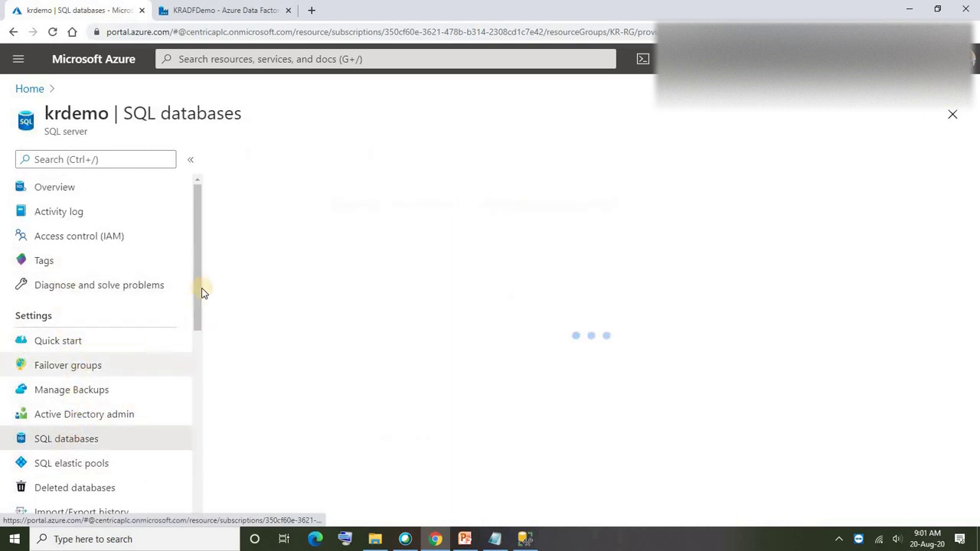
pyautogui.click(237, 211)
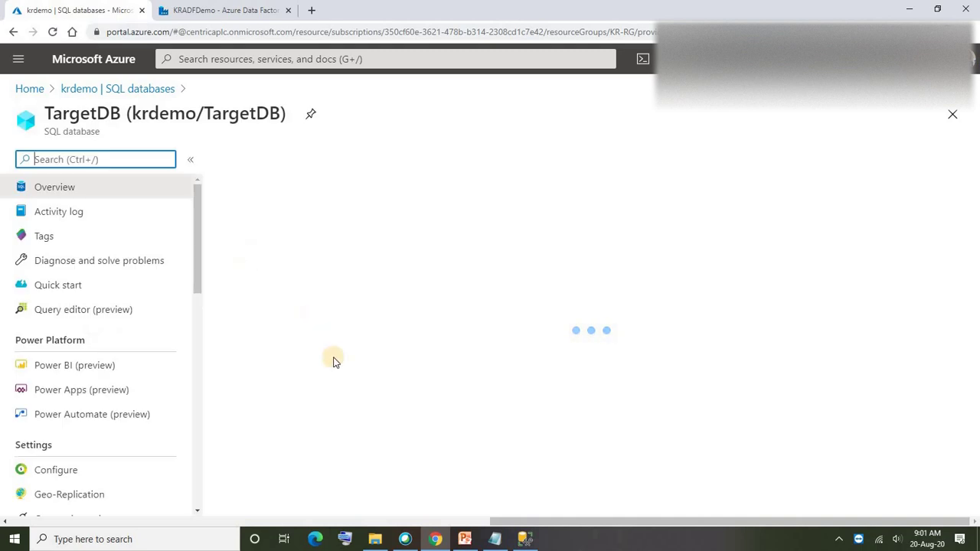
pyautogui.click(525, 540)
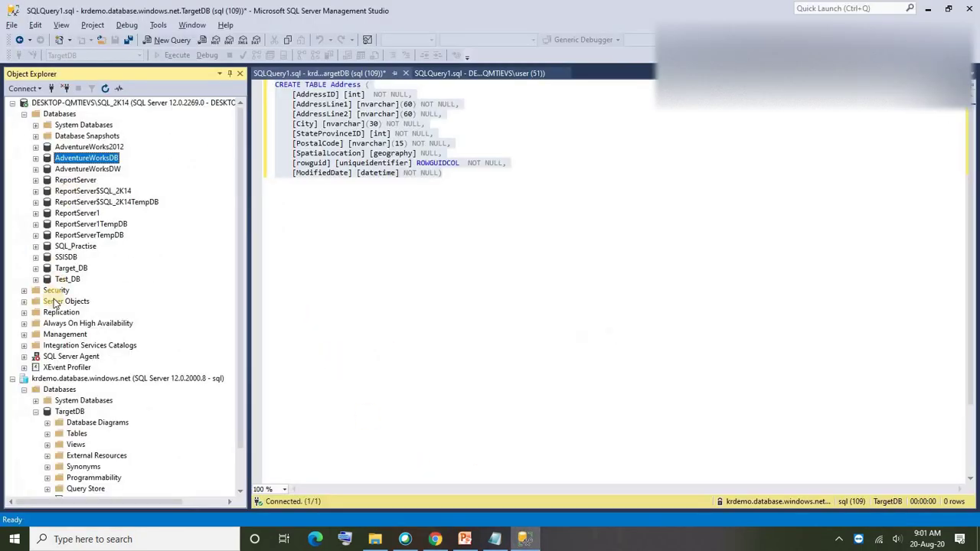
# Run select * from address against TargetDB in SSMS, returning 19614 rows, then return to the portal
pyautogui.click(69, 380)
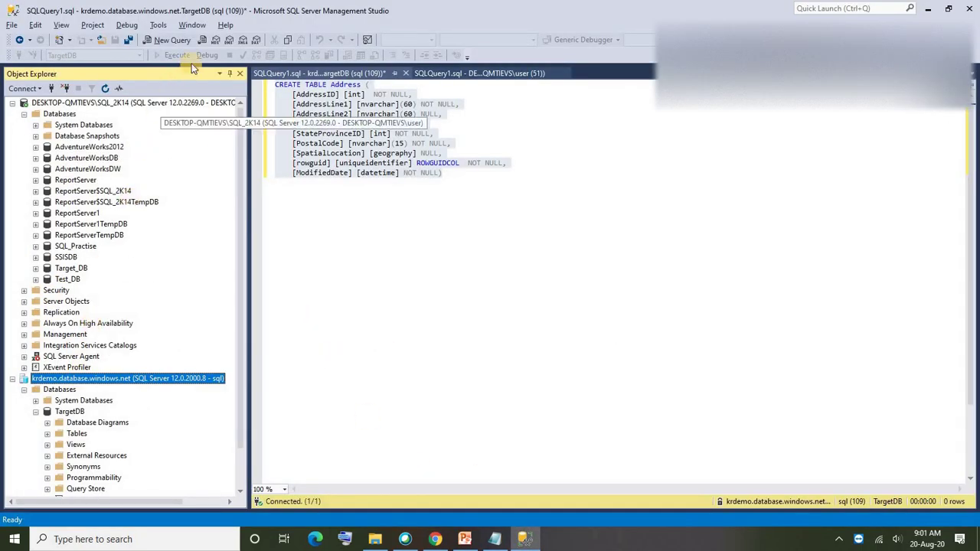
pyautogui.click(449, 72)
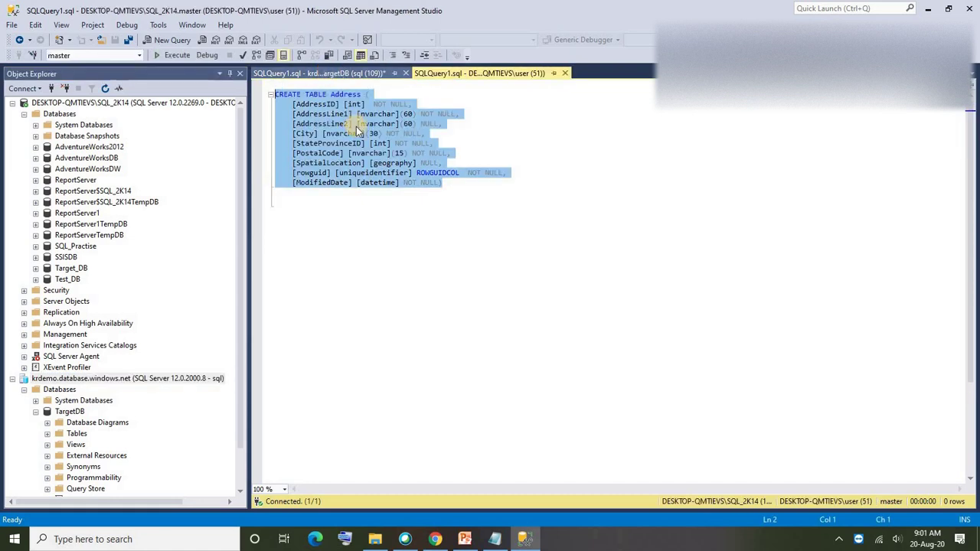
pyautogui.click(327, 75)
pyautogui.write('select * from add')
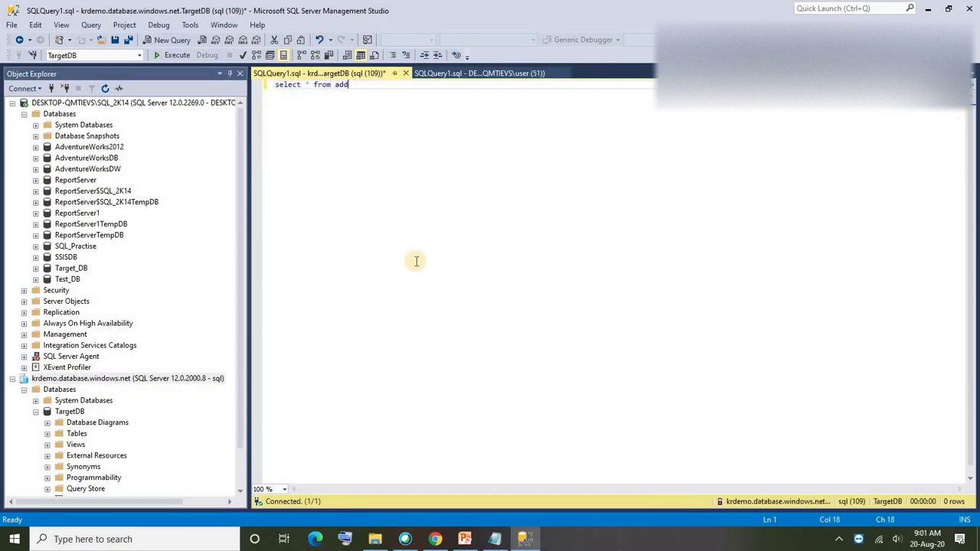
pyautogui.write('ress')
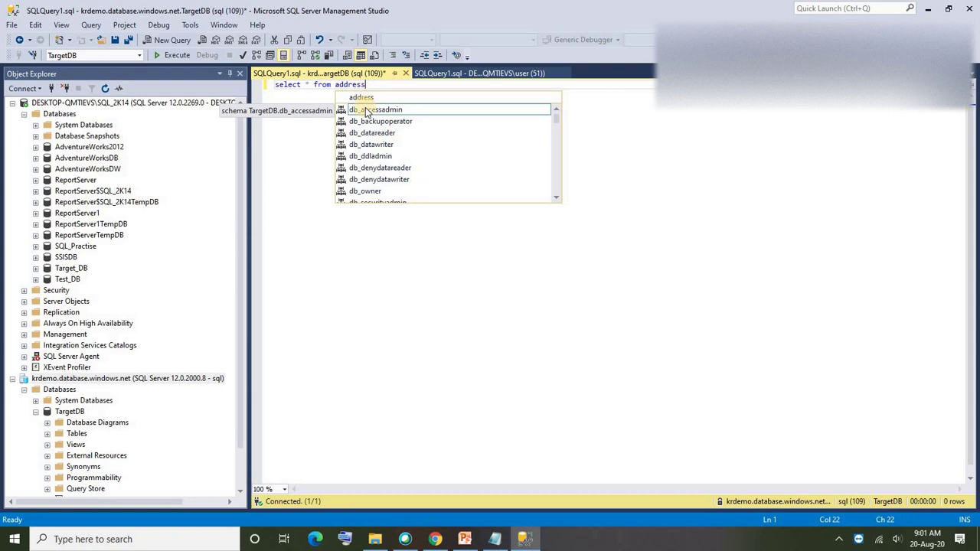
pyautogui.click(364, 98)
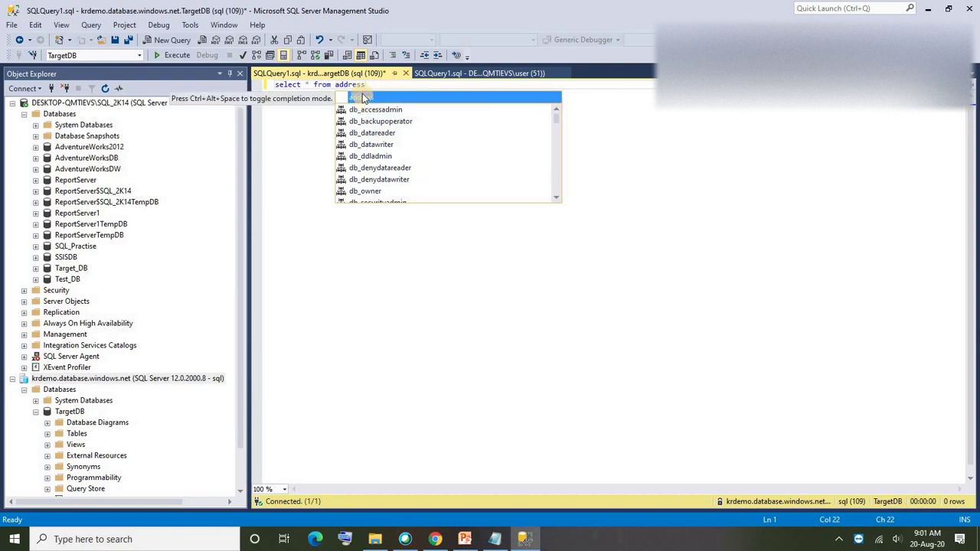
pyautogui.doubleClick(363, 98)
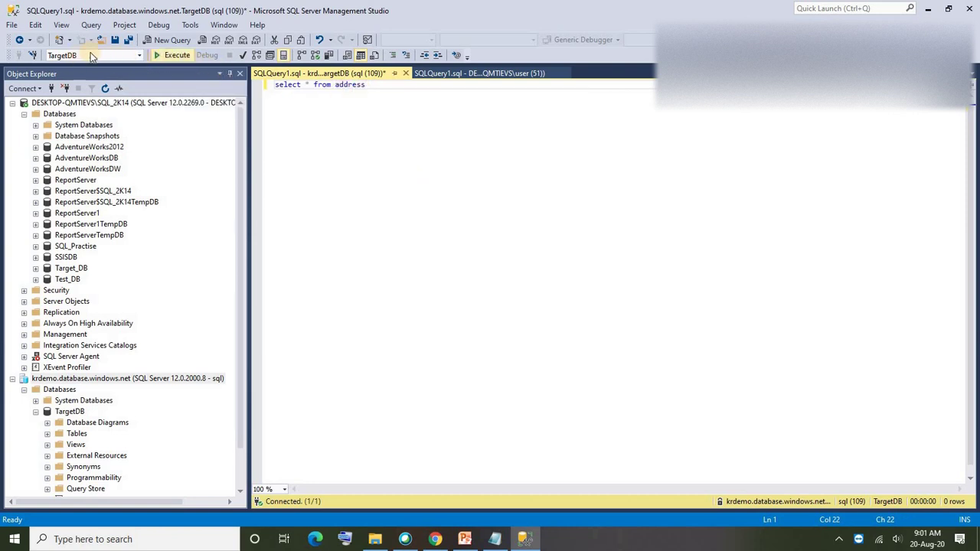
pyautogui.click(368, 130)
pyautogui.press('F5')
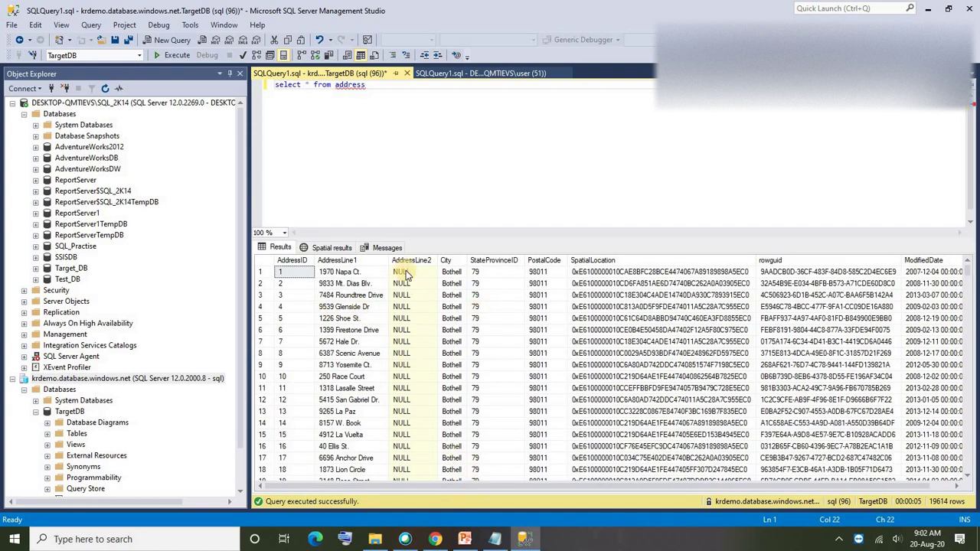
pyautogui.click(435, 539)
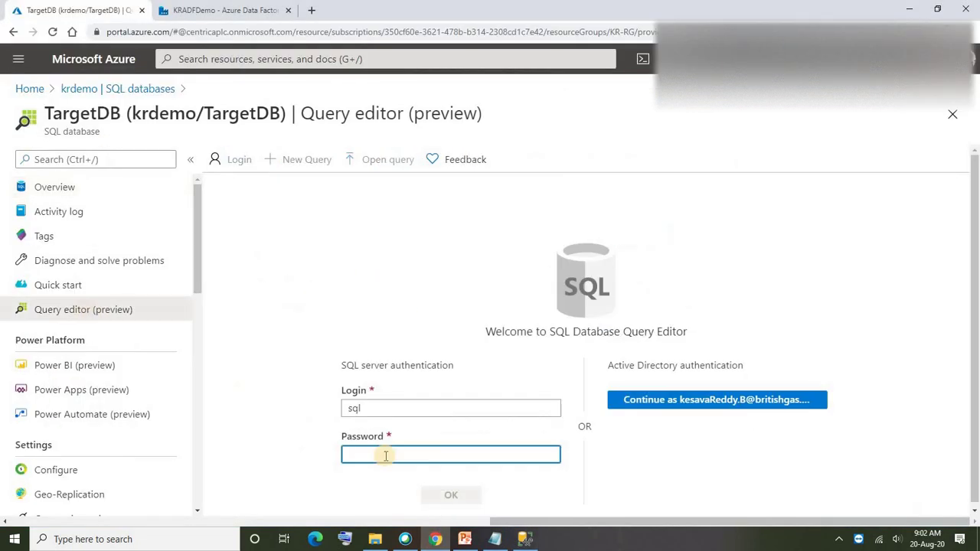
# Sign in to TargetDB's query editor with the SQL password and run select * from [dbo].[Address]
pyautogui.write('••')
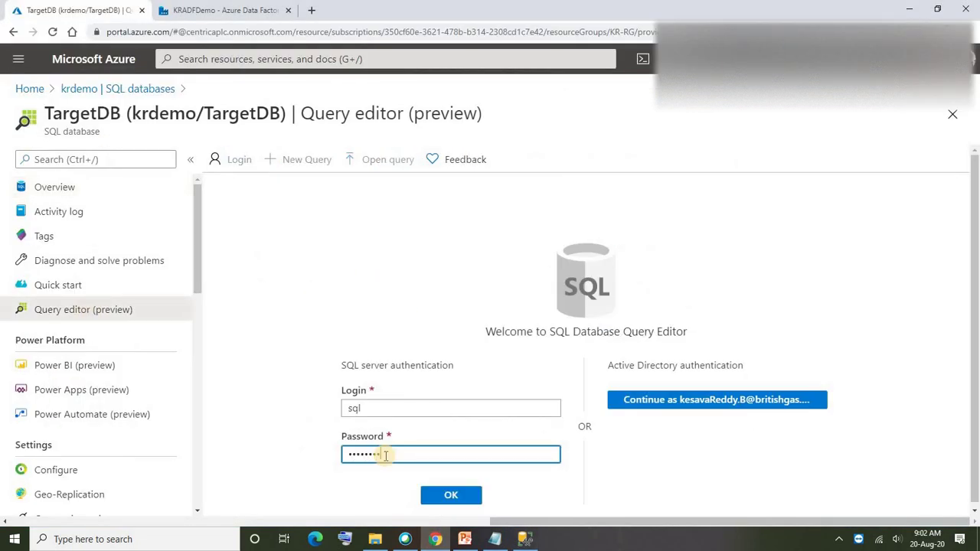
pyautogui.click(425, 494)
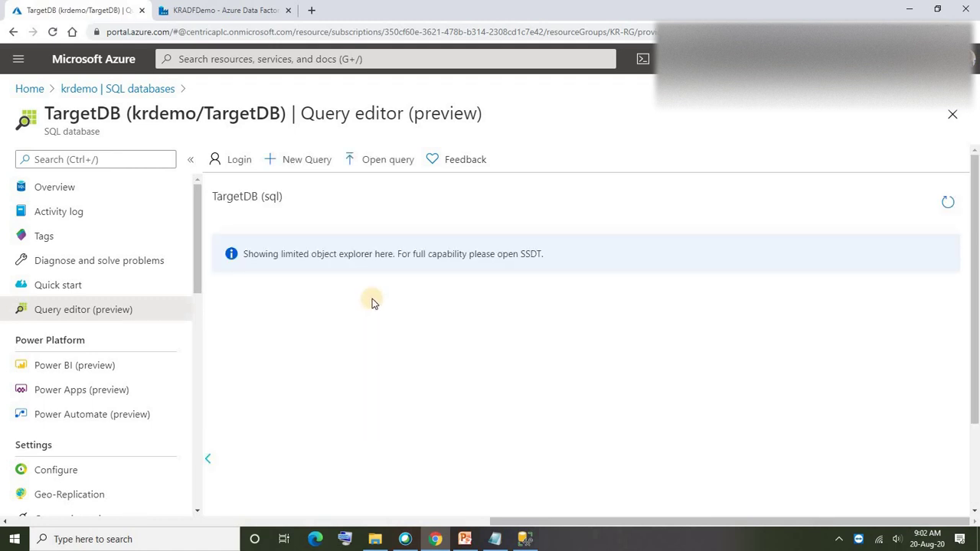
pyautogui.click(541, 302)
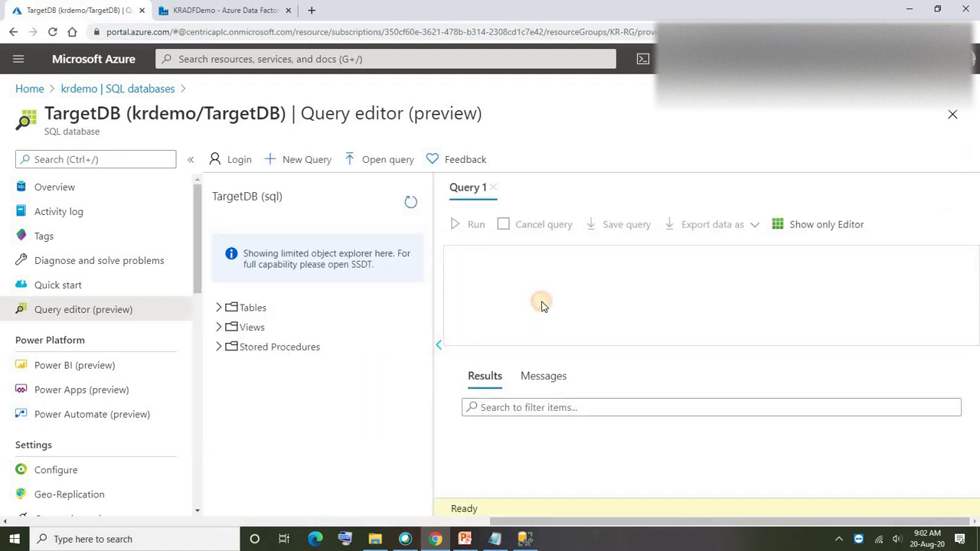
pyautogui.write('select * from ')
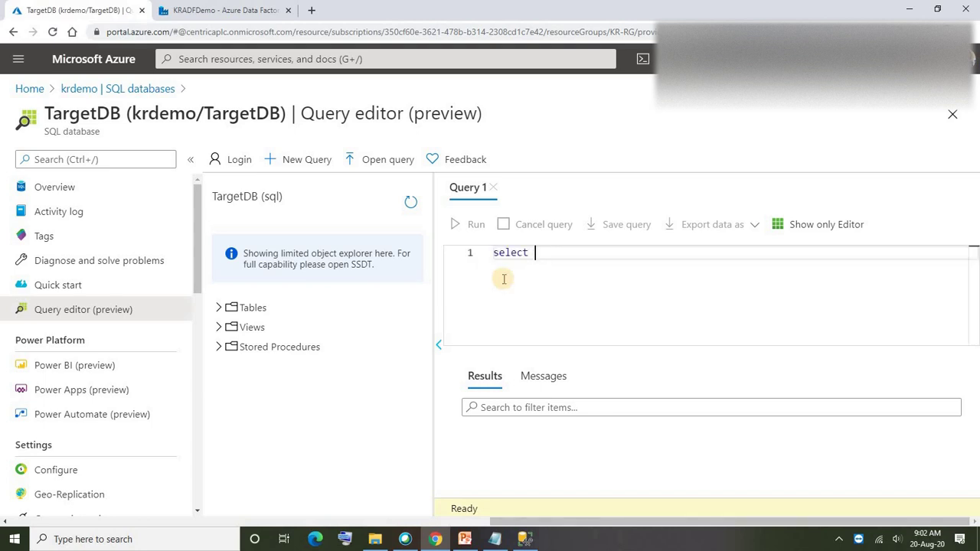
pyautogui.write('addres')
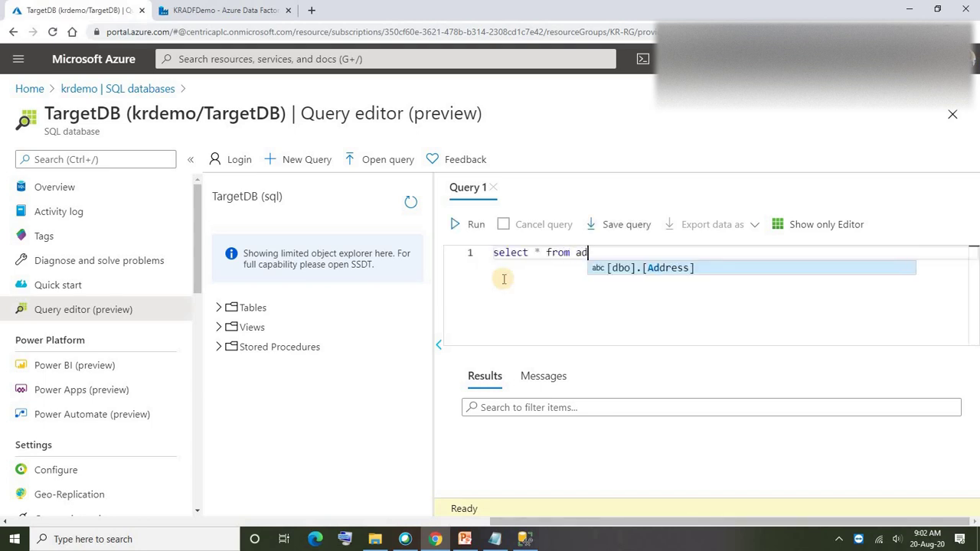
pyautogui.click(475, 223)
pyautogui.press('Tab')
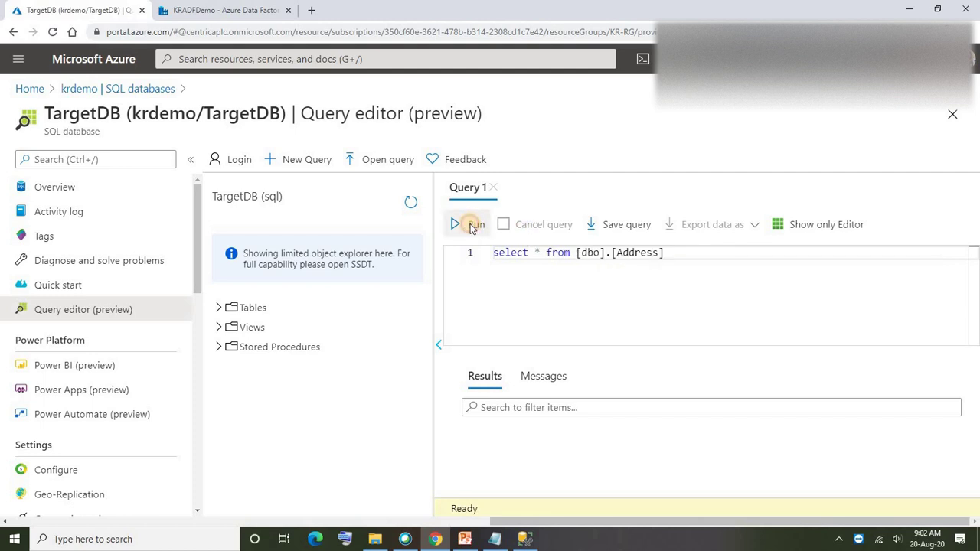
pyautogui.click(472, 225)
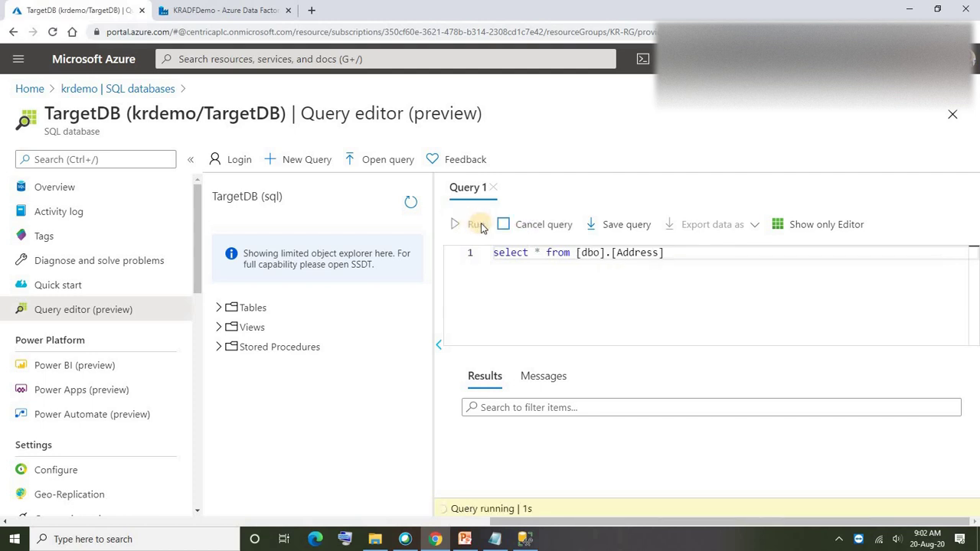